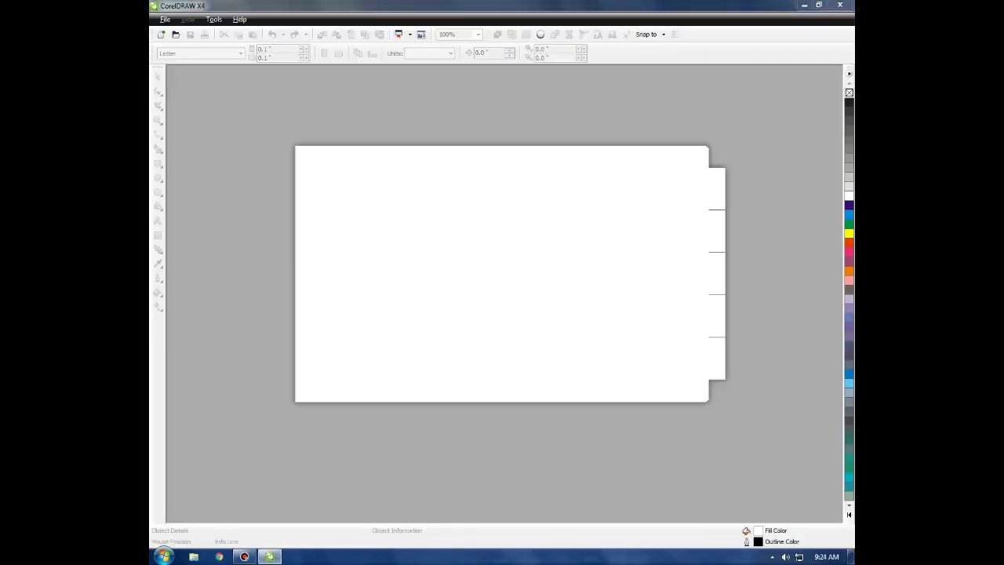
Create a blank document and draw a closed, slanted two-segment Freehand line about 1.23 in wide and 2.22 in high.
{"action": "left_click", "coordinate": [554, 189]}
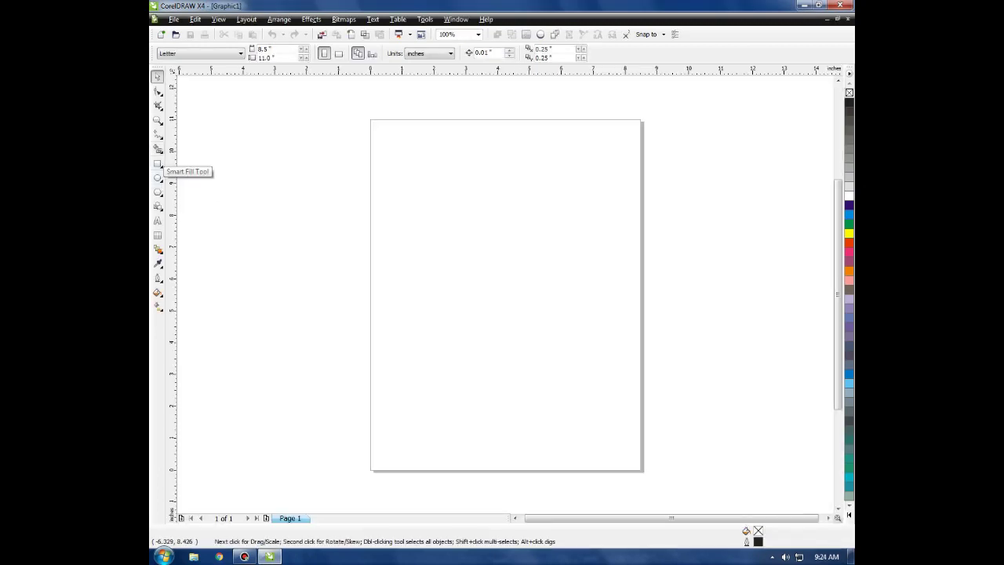
{"action": "left_click", "coordinate": [157, 134]}
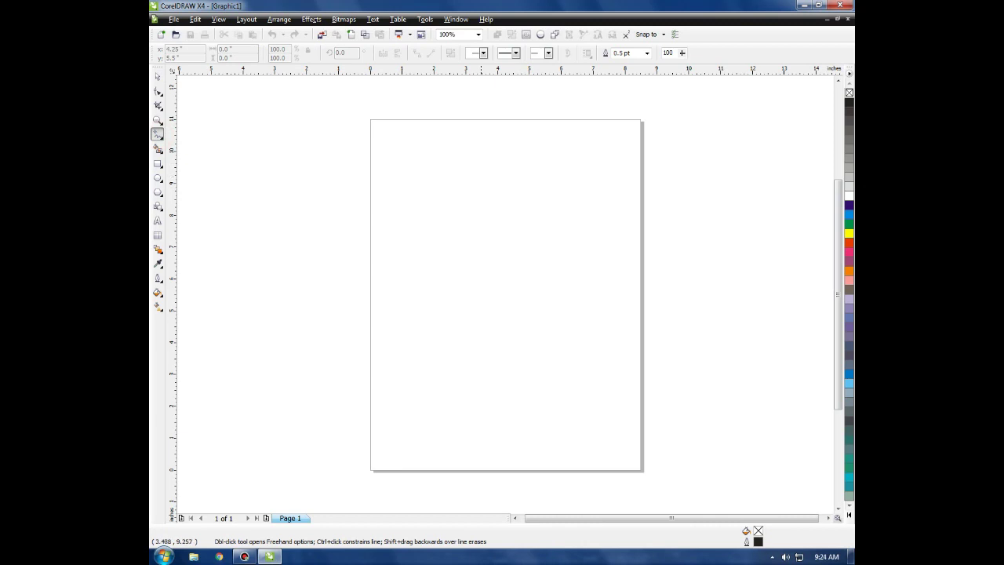
{"action": "left_click", "coordinate": [485, 172]}
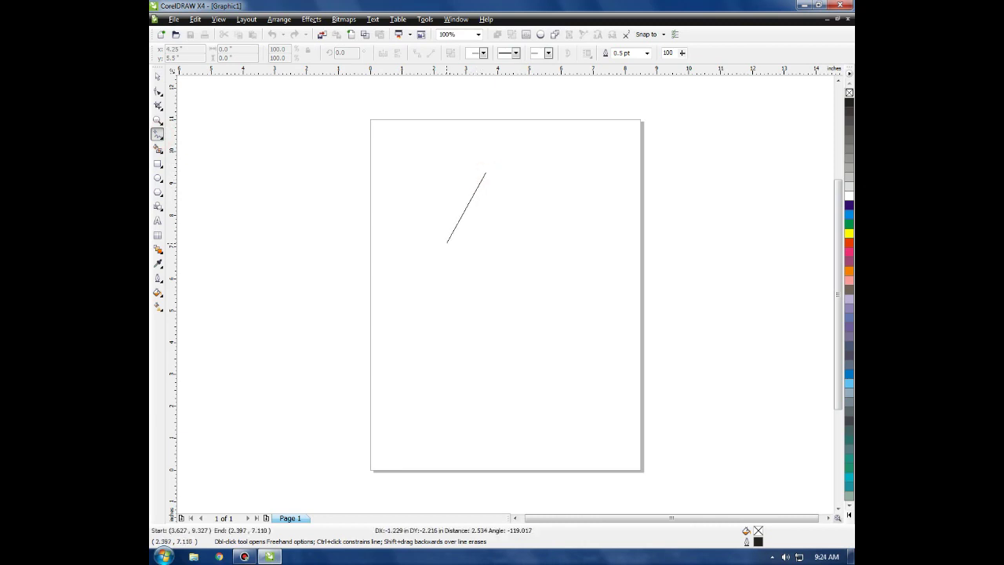
{"action": "left_click", "coordinate": [444, 244]}
{"action": "left_click", "coordinate": [486, 169]}
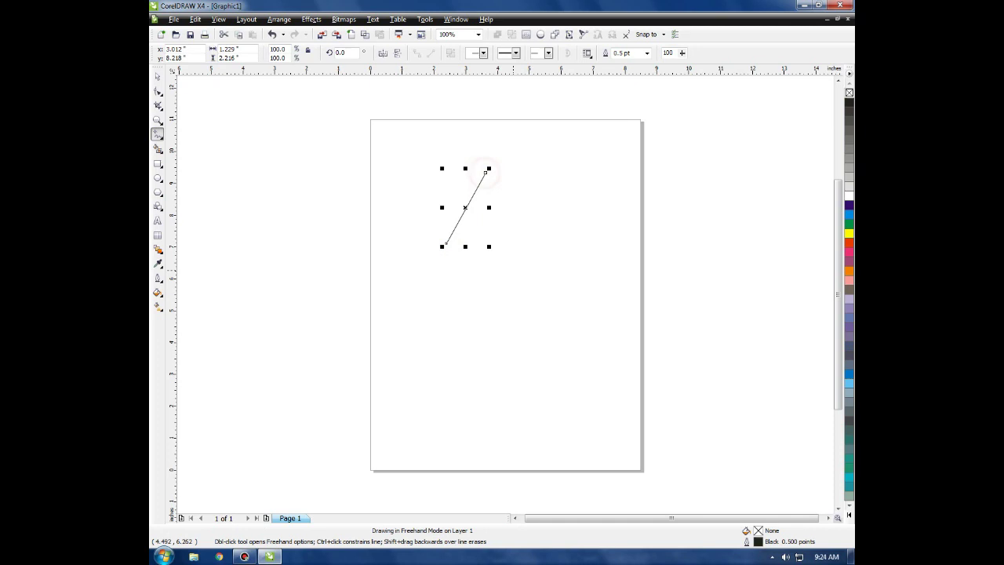
Convert one segment of the closed line to a curve and bow it outward to the lower right as the leaf's right edge.
{"action": "scroll", "coordinate": [494, 191], "scroll_direction": "up", "scroll_amount": 4}
{"action": "left_click", "coordinate": [160, 91]}
{"action": "left_click_drag", "start_coordinate": [518, 184], "coordinate": [429, 113]}
{"action": "left_click", "coordinate": [306, 52]}
{"action": "left_click", "coordinate": [457, 110]}
{"action": "left_click_drag", "start_coordinate": [439, 202], "coordinate": [473, 228]}
{"action": "left_click_drag", "start_coordinate": [403, 267], "coordinate": [426, 329]}
{"action": "left_click_drag", "start_coordinate": [511, 258], "coordinate": [486, 246]}
{"action": "left_click_drag", "start_coordinate": [423, 329], "coordinate": [438, 352]}
{"action": "left_click_drag", "start_coordinate": [493, 163], "coordinate": [458, 125]}
{"action": "left_click_drag", "start_coordinate": [347, 313], "coordinate": [376, 339]}
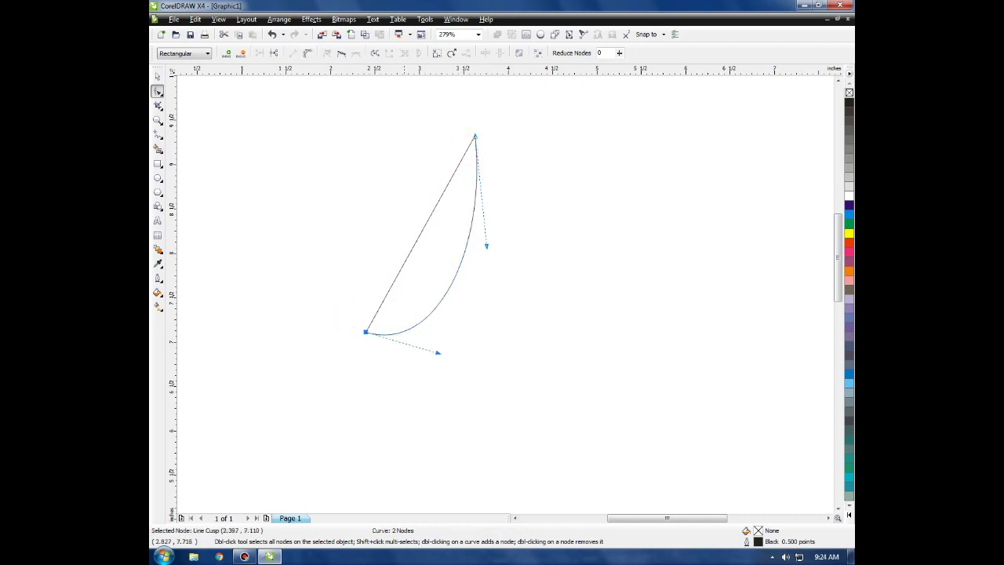
Convert the remaining straight segment to a curve and bend it to the upper left to form the leaf's left edge.
{"action": "left_click", "coordinate": [421, 231]}
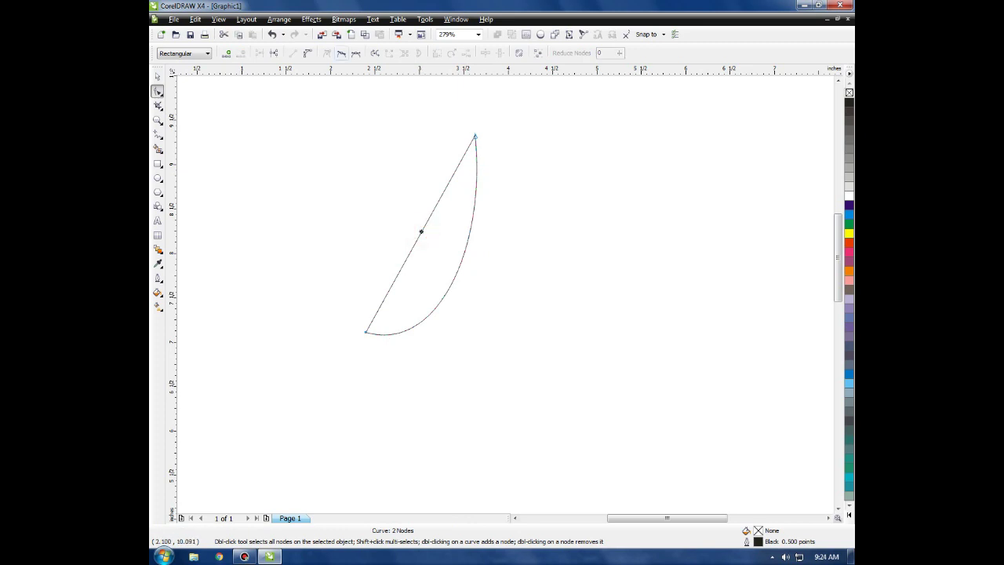
{"action": "left_click", "coordinate": [307, 53]}
{"action": "left_click_drag", "start_coordinate": [401, 267], "coordinate": [345, 227]}
{"action": "left_click_drag", "start_coordinate": [439, 200], "coordinate": [446, 207]}
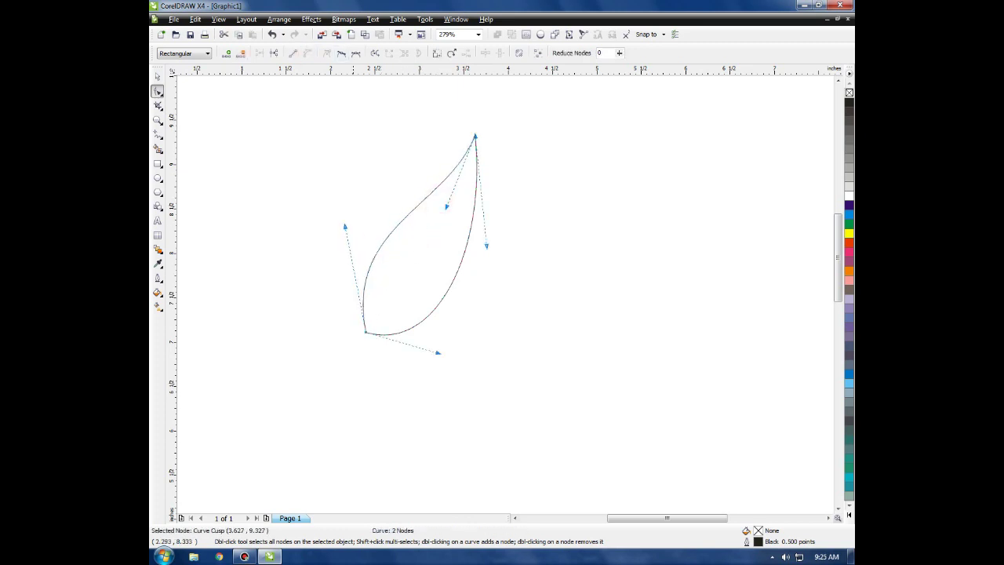
{"action": "left_click_drag", "start_coordinate": [345, 226], "coordinate": [332, 215]}
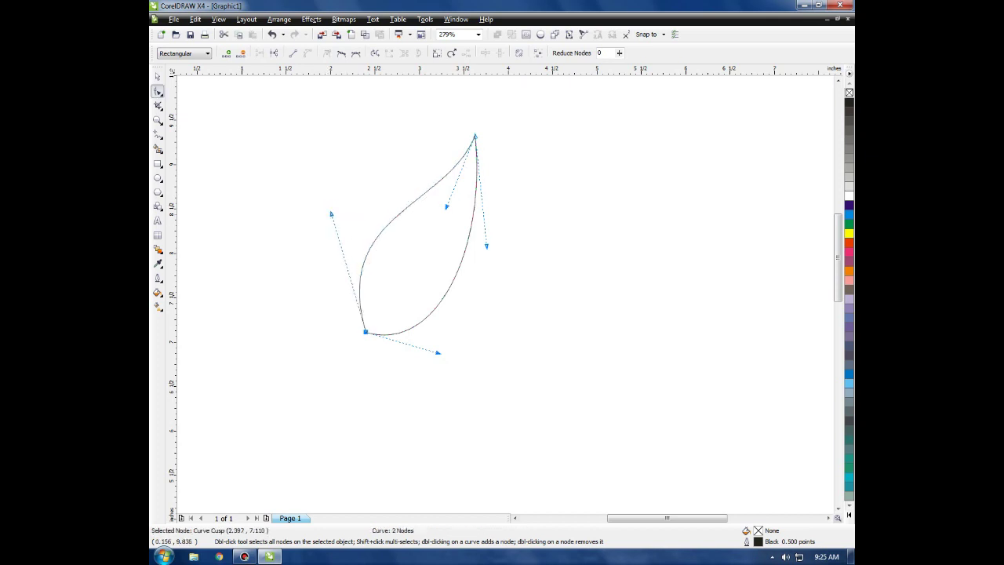
Draw a closed four-sided Freehand shape about 2.38 × 2.74 in from the leaf's tip to its base, enclosing the leaf's left side.
{"action": "left_click", "coordinate": [157, 77]}
{"action": "left_click", "coordinate": [522, 311]}
{"action": "left_click", "coordinate": [408, 259]}
{"action": "left_click", "coordinate": [267, 159]}
{"action": "left_click", "coordinate": [156, 133]}
{"action": "left_click", "coordinate": [475, 135]}
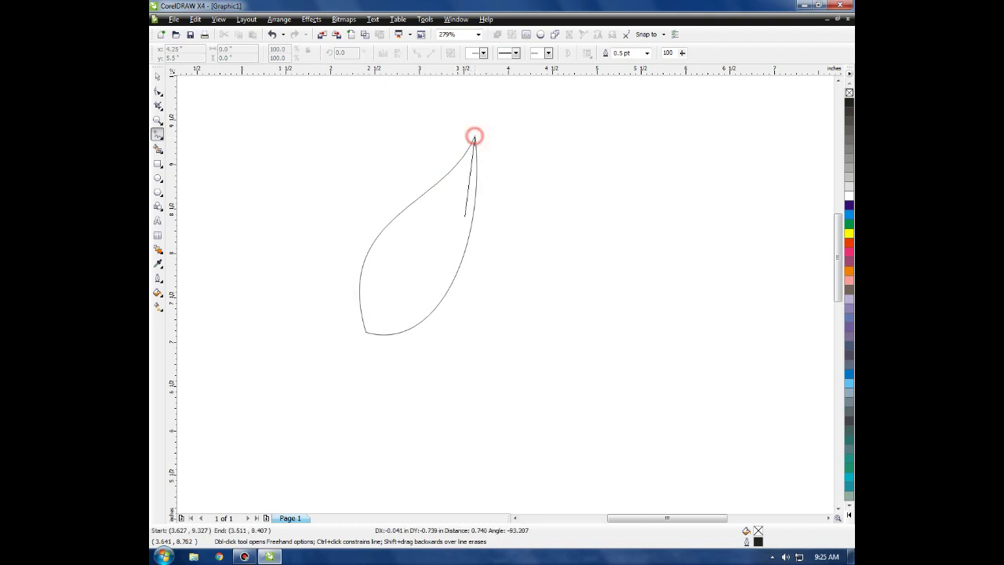
{"action": "left_click", "coordinate": [366, 331]}
{"action": "left_click", "coordinate": [364, 331]}
{"action": "left_click", "coordinate": [264, 304]}
{"action": "left_click", "coordinate": [403, 90]}
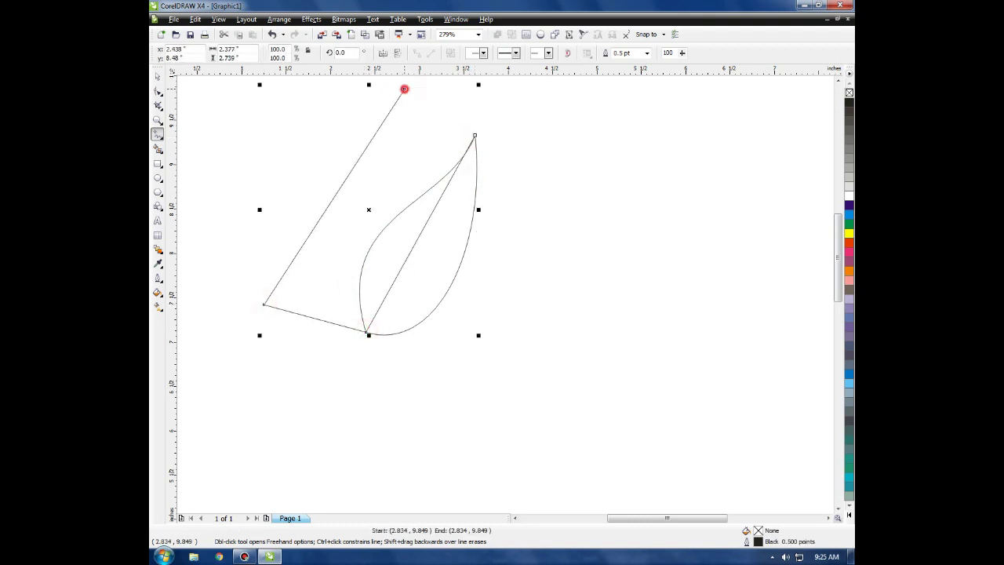
{"action": "left_click", "coordinate": [474, 135]}
Convert the four-sided shape's lines to curves and bend its inner edge into a midrib curve from the leaf's tip to its base.
{"action": "left_click", "coordinate": [158, 91]}
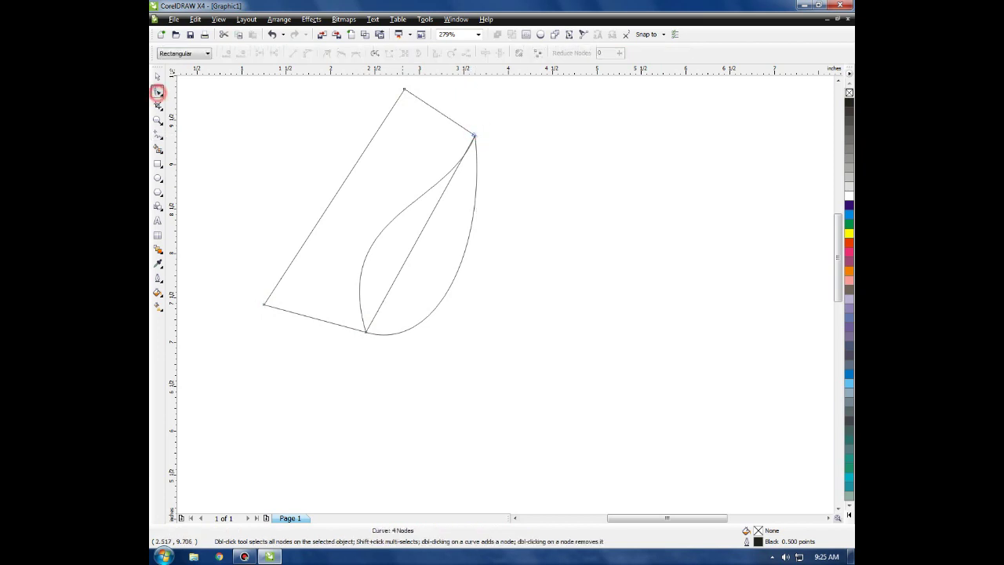
{"action": "left_click", "coordinate": [540, 53]}
{"action": "left_click", "coordinate": [441, 116]}
{"action": "left_click_drag", "start_coordinate": [439, 201], "coordinate": [461, 216]}
{"action": "left_click_drag", "start_coordinate": [397, 266], "coordinate": [433, 283]}
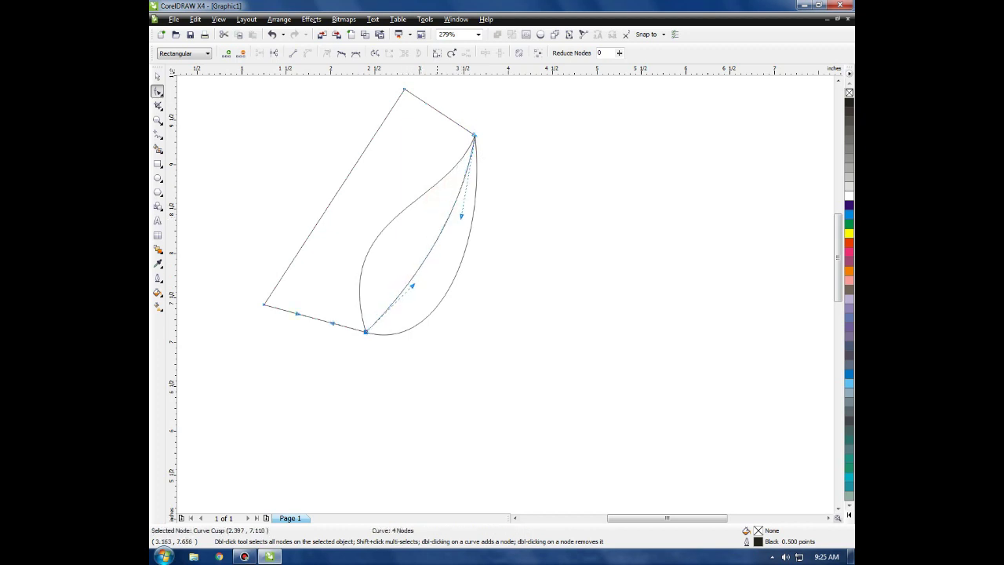
{"action": "left_click_drag", "start_coordinate": [461, 215], "coordinate": [457, 216]}
{"action": "left_click_drag", "start_coordinate": [414, 286], "coordinate": [416, 289]}
{"action": "key", "text": "space"}
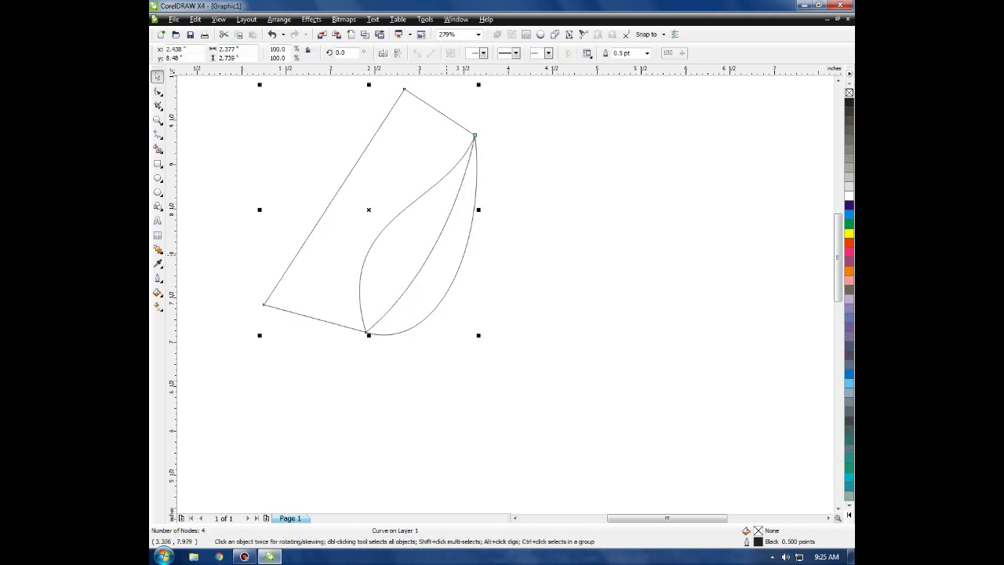
{"action": "left_click", "coordinate": [540, 226]}
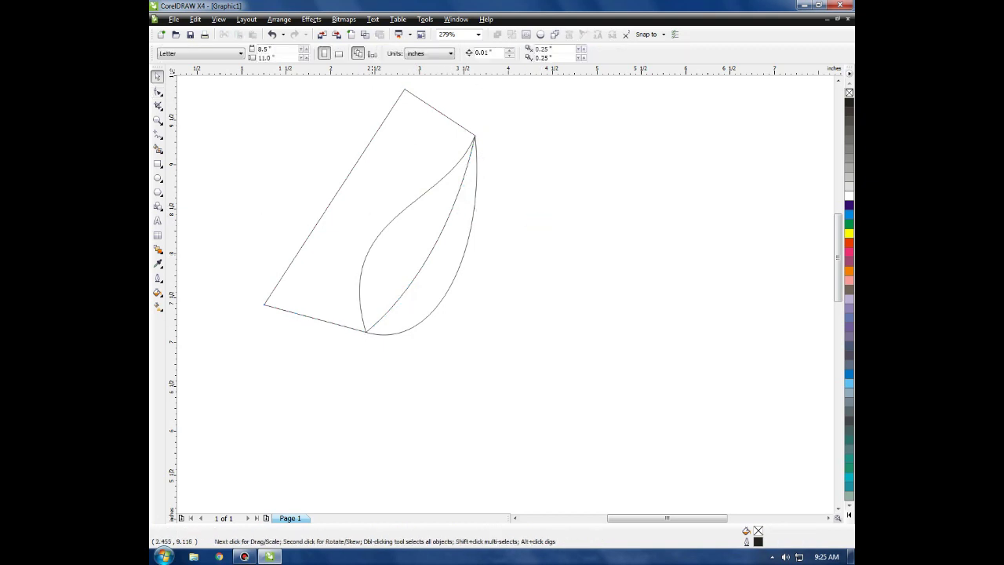
Intersect the four-sided shape with the leaf outline, and delete the four-sided shape.
{"action": "left_click", "coordinate": [410, 148]}
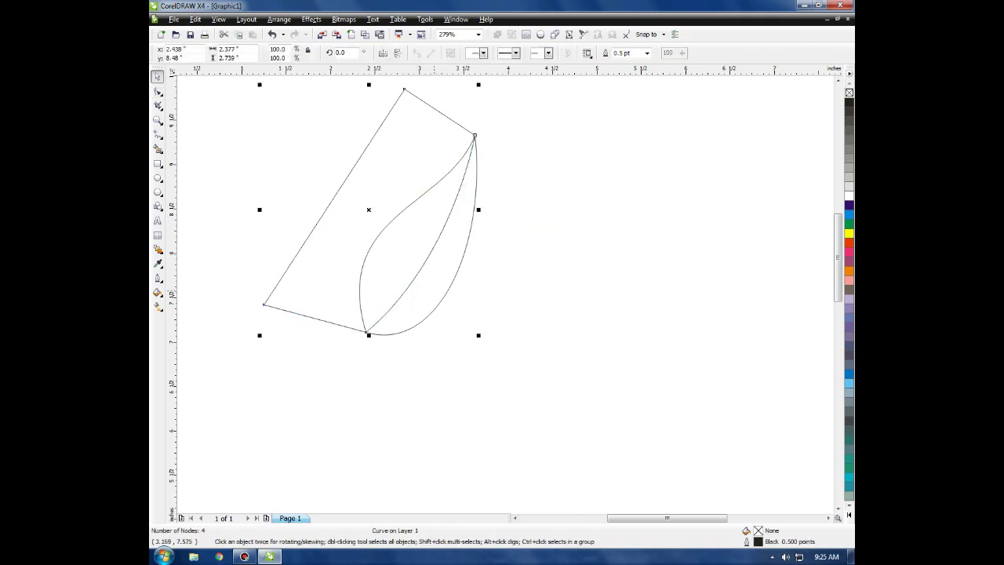
{"action": "left_click", "coordinate": [434, 292], "text": "shift"}
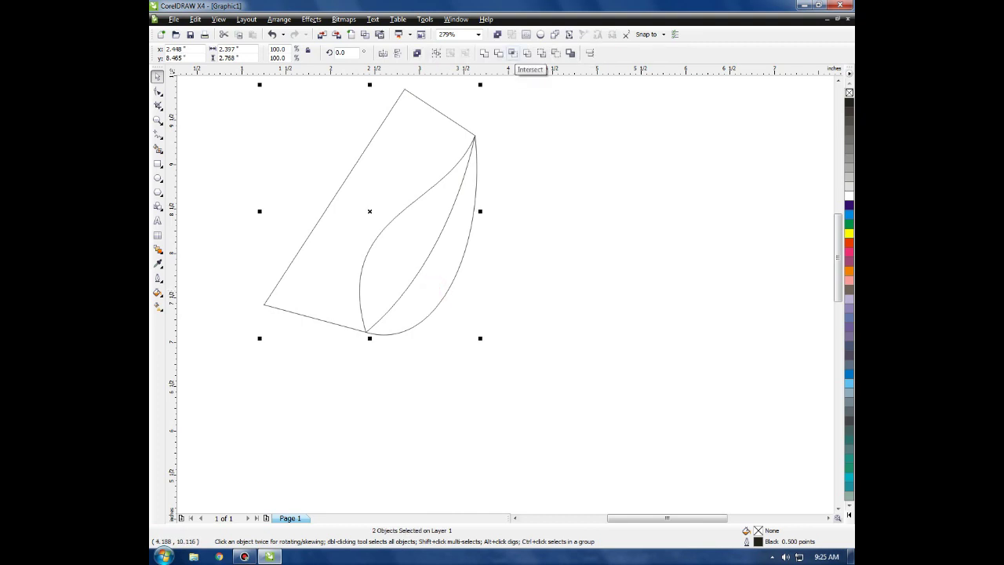
{"action": "left_click", "coordinate": [512, 52]}
{"action": "left_click", "coordinate": [553, 212]}
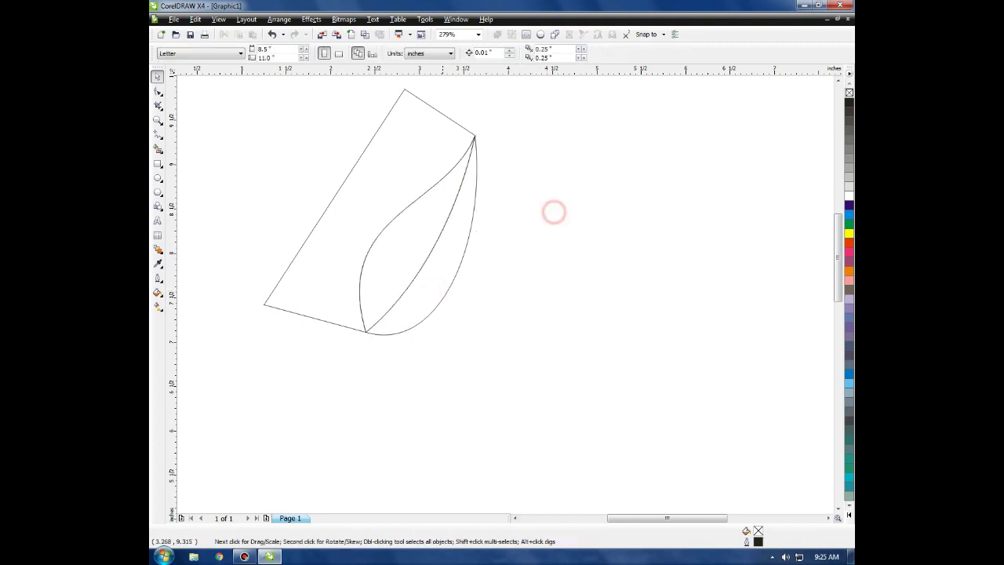
{"action": "left_click", "coordinate": [424, 110]}
{"action": "key", "text": "Delete"}
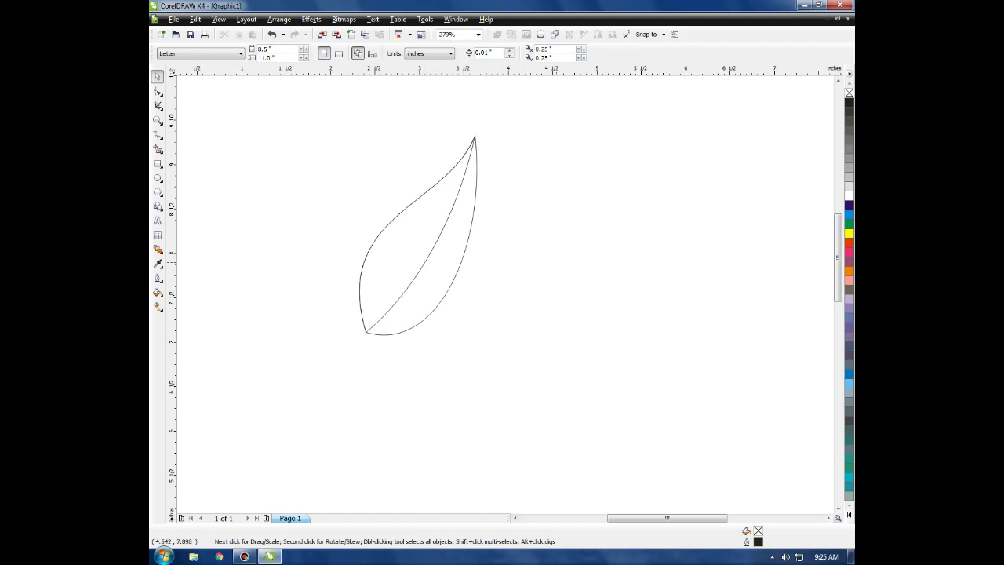
Try moving the intersected left half of the leaf aside and return it to its place.
{"action": "left_click", "coordinate": [423, 226]}
{"action": "left_click_drag", "start_coordinate": [424, 227], "coordinate": [353, 183]}
{"action": "left_click_drag", "start_coordinate": [404, 94], "coordinate": [475, 136]}
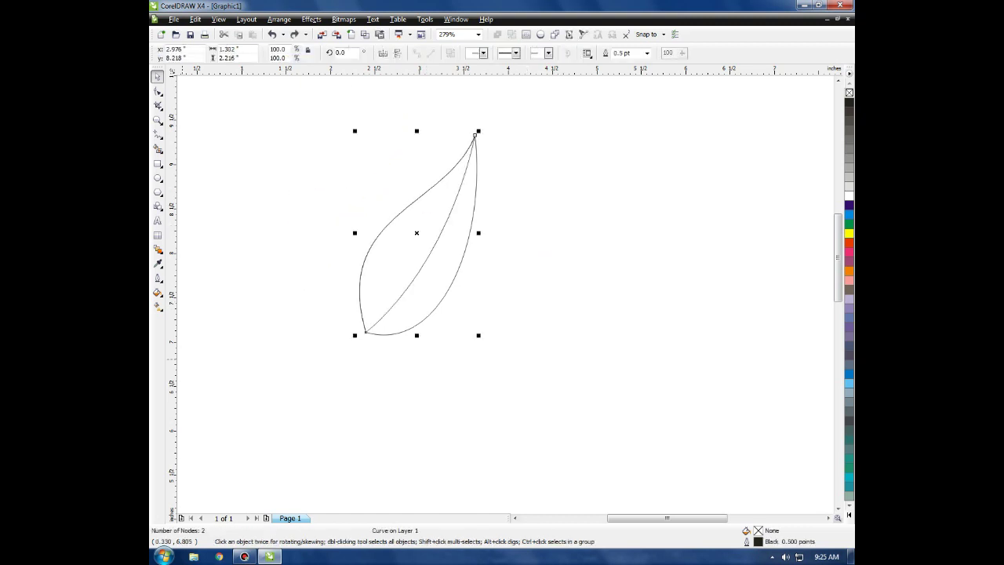
Give the leaf's left half a linear fountain fill from green to light yellow-green, lightening toward the tip, and remove its outline.
{"action": "left_click", "coordinate": [158, 292]}
{"action": "left_click", "coordinate": [193, 306]}
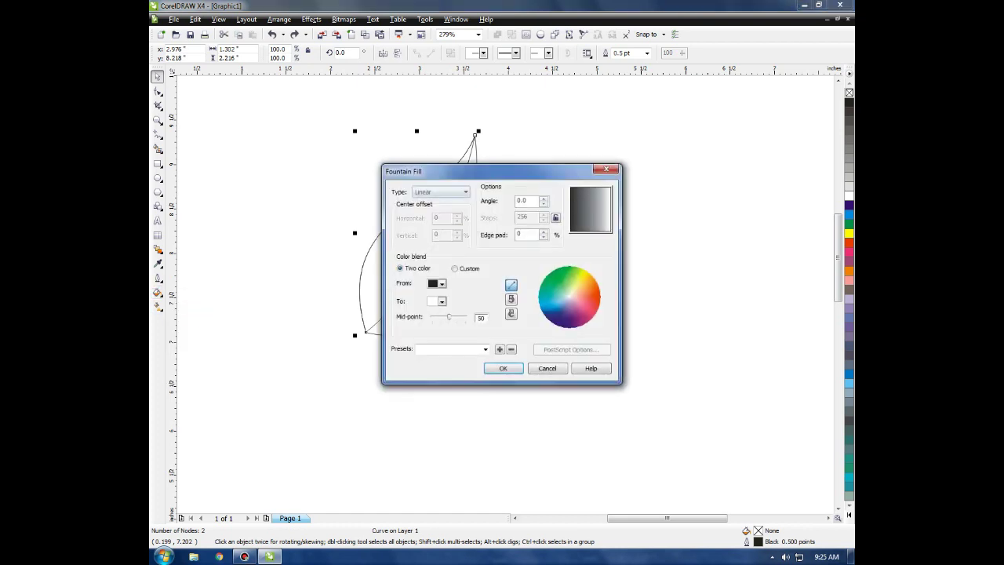
{"action": "left_click", "coordinate": [442, 283]}
{"action": "left_click", "coordinate": [441, 310]}
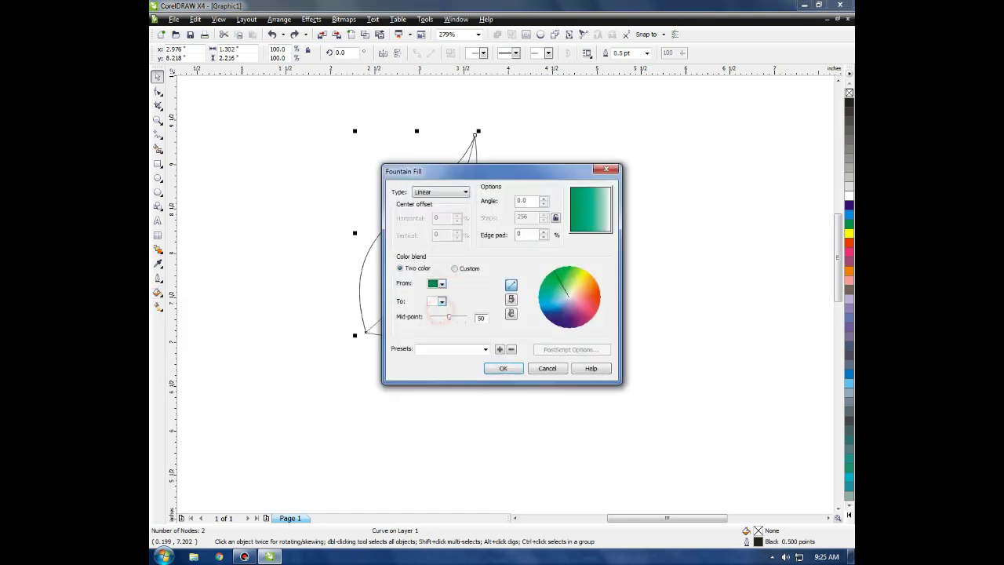
{"action": "left_click", "coordinate": [441, 301]}
{"action": "left_click", "coordinate": [441, 372]}
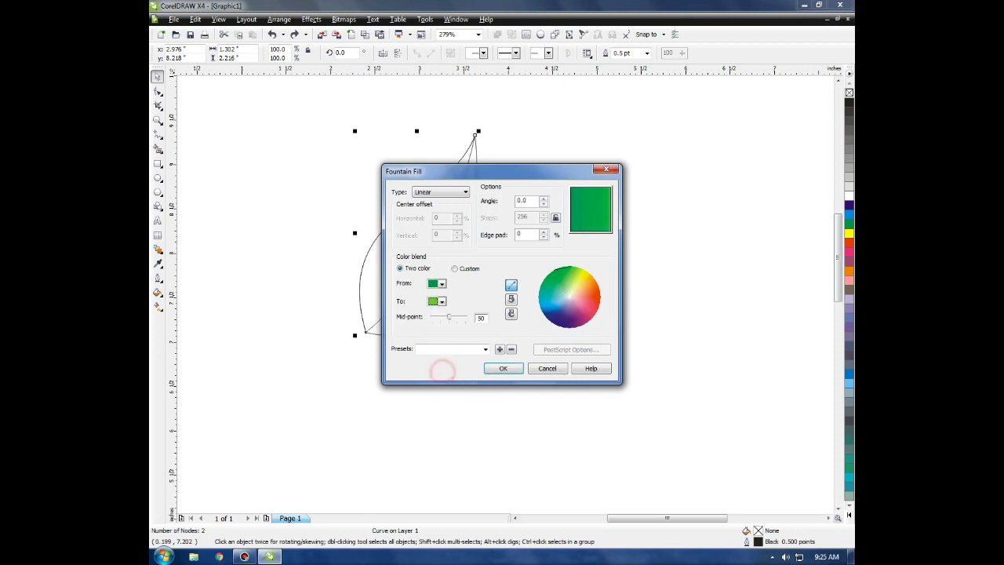
{"action": "left_click_drag", "start_coordinate": [578, 197], "coordinate": [588, 191]}
{"action": "left_click", "coordinate": [500, 368]}
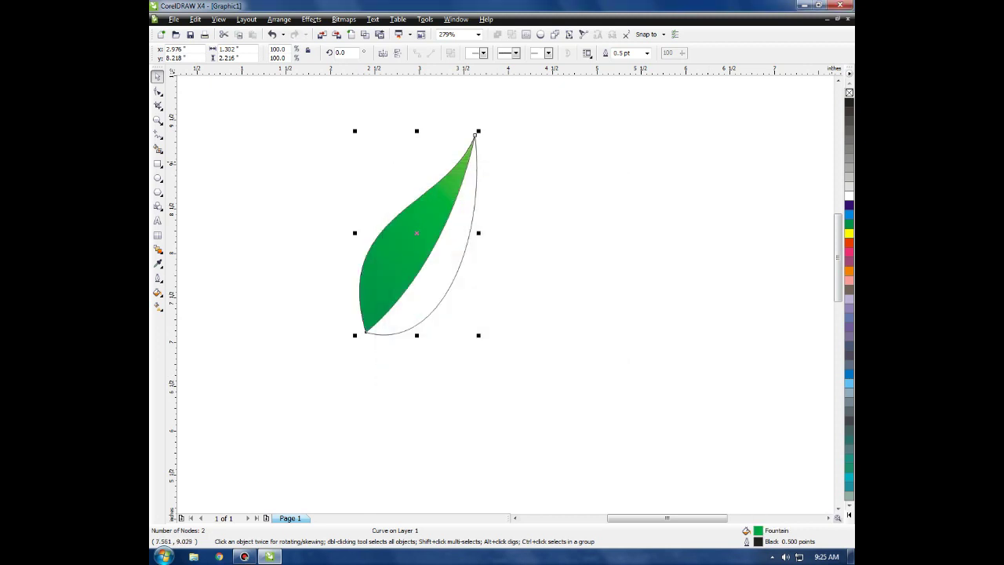
{"action": "left_click", "coordinate": [560, 246]}
Fill the leaf's right half with a two-color linear fountain fill from green to Moon Green at an angle of -138.1.
{"action": "left_click", "coordinate": [473, 222]}
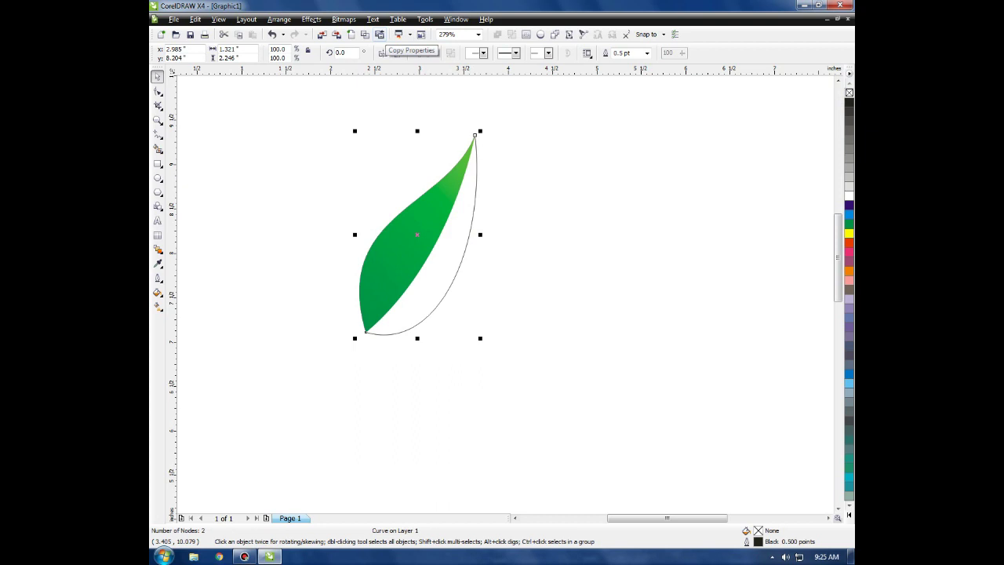
{"action": "left_click", "coordinate": [158, 293]}
{"action": "left_click", "coordinate": [202, 313]}
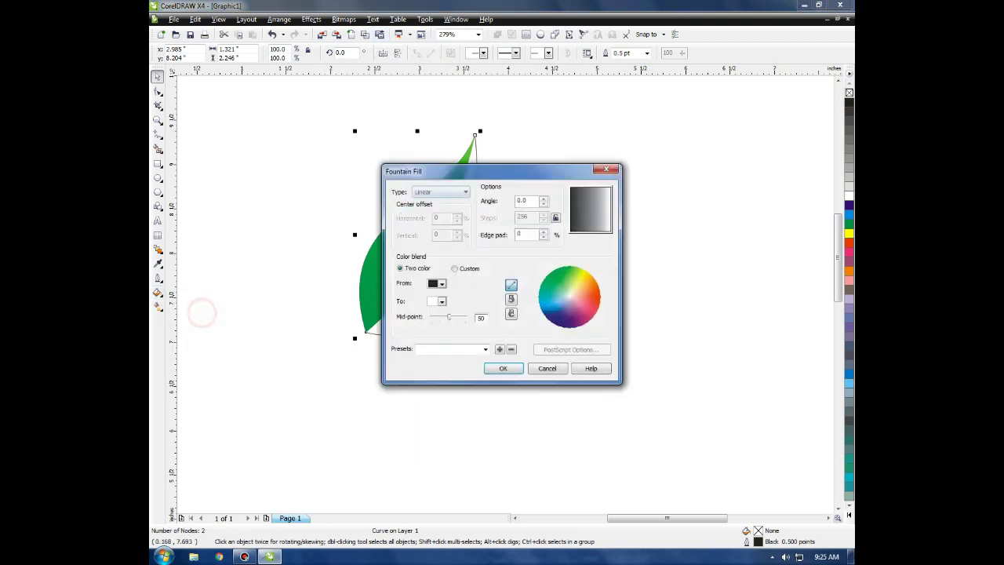
{"action": "left_click", "coordinate": [441, 283]}
{"action": "left_click", "coordinate": [441, 302]}
{"action": "left_click", "coordinate": [441, 301]}
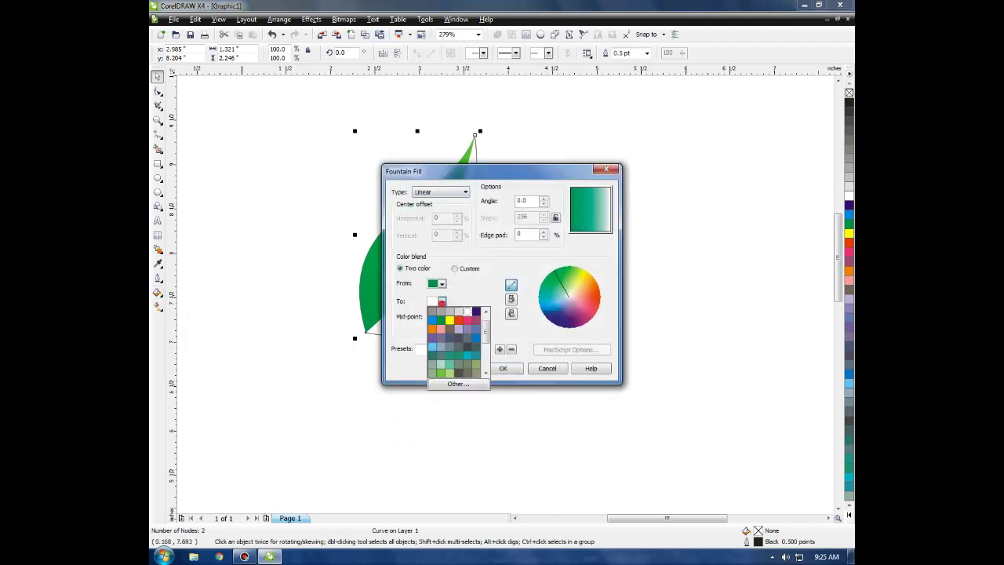
{"action": "left_click", "coordinate": [450, 373]}
{"action": "left_click_drag", "start_coordinate": [593, 191], "coordinate": [578, 224]}
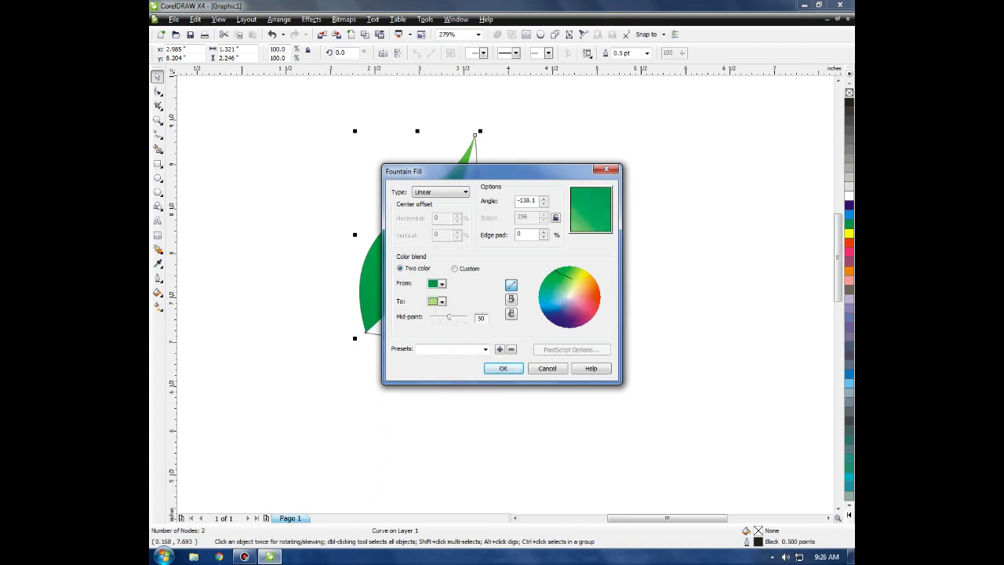
{"action": "left_click", "coordinate": [502, 367]}
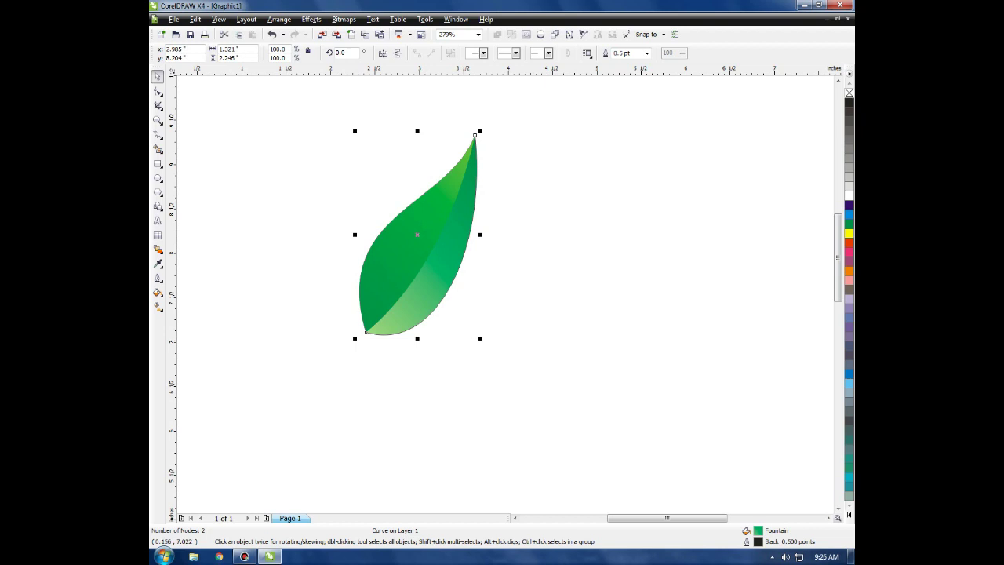
Change the end color of the right half's fountain fill to CMYK 30, 0, 60, 0.
{"action": "left_click", "coordinate": [157, 293]}
{"action": "left_click", "coordinate": [195, 311]}
{"action": "left_click", "coordinate": [442, 301]}
{"action": "left_click", "coordinate": [454, 384]}
{"action": "double_click", "coordinate": [547, 266]}
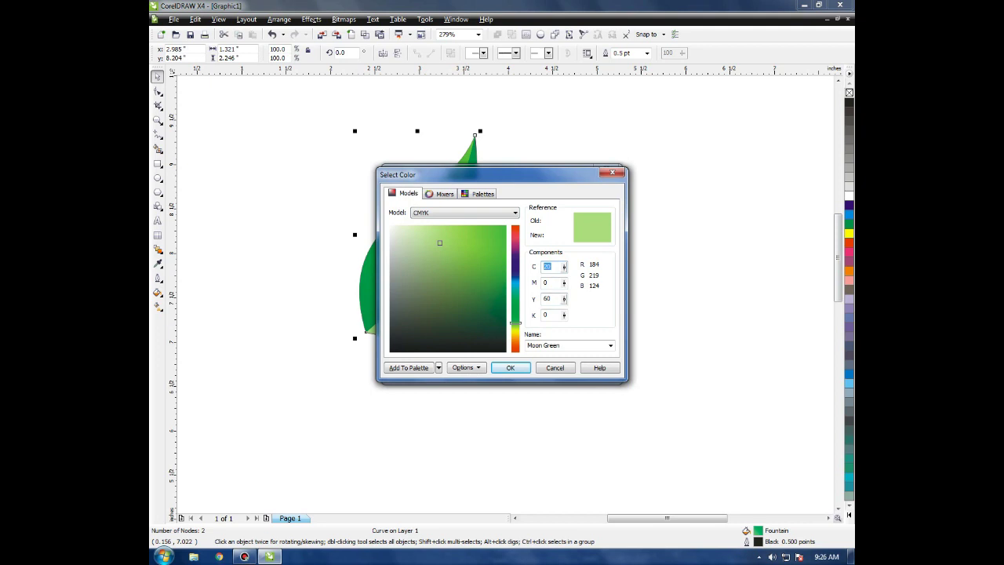
{"action": "type", "text": "30"}
{"action": "key", "text": "Tab"}
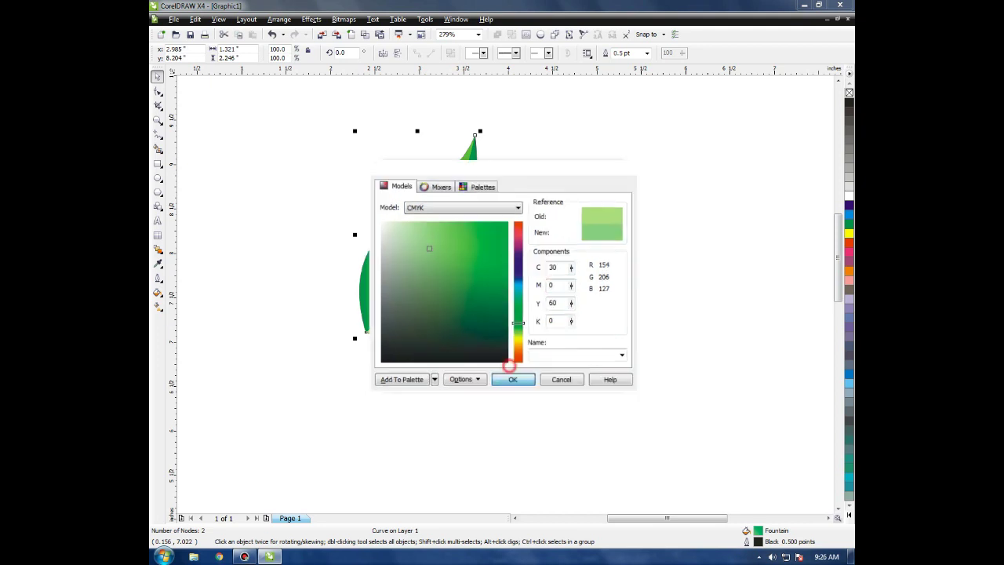
{"action": "left_click", "coordinate": [510, 367]}
{"action": "left_click", "coordinate": [503, 367]}
Set the end color of the right half's fountain fill to the left half's light yellow-green, and remove the right half's outline.
{"action": "left_click", "coordinate": [507, 307]}
{"action": "left_click", "coordinate": [405, 243]}
{"action": "left_click", "coordinate": [433, 285]}
{"action": "left_click", "coordinate": [158, 293]}
{"action": "left_click", "coordinate": [195, 308]}
{"action": "left_click", "coordinate": [442, 302]}
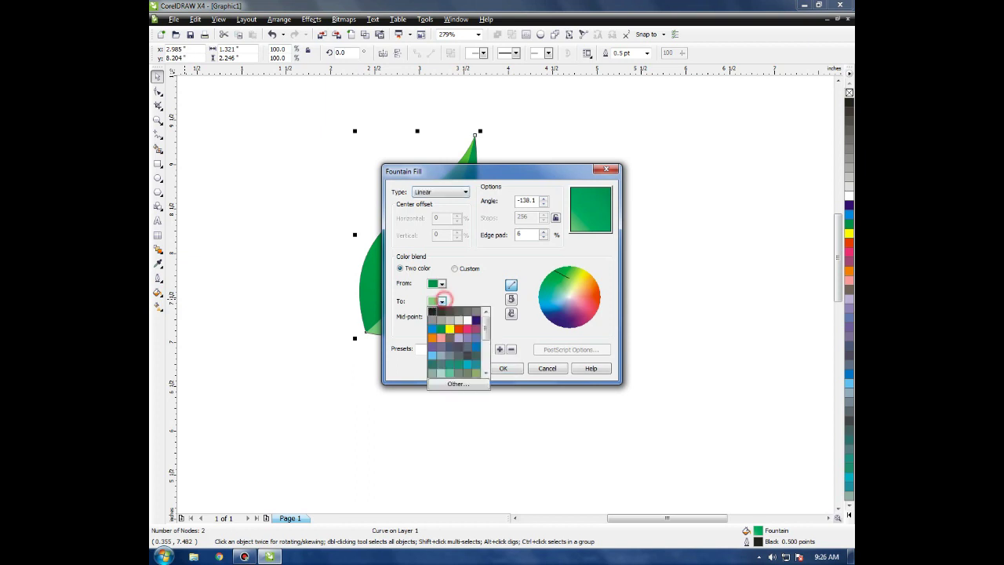
{"action": "left_click", "coordinate": [487, 333]}
{"action": "left_click_drag", "start_coordinate": [487, 329], "coordinate": [488, 343]}
{"action": "left_click", "coordinate": [440, 346]}
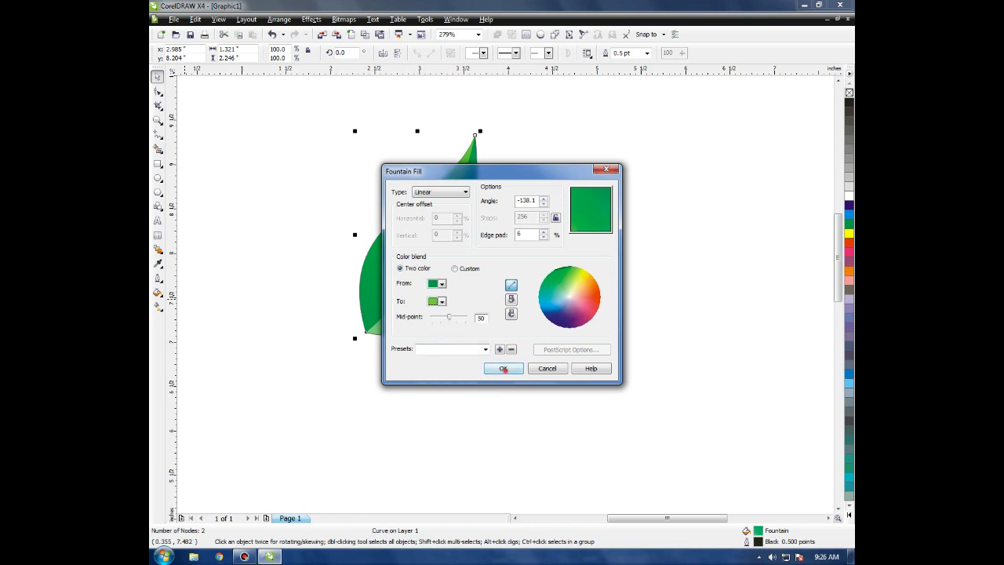
{"action": "left_click", "coordinate": [503, 368]}
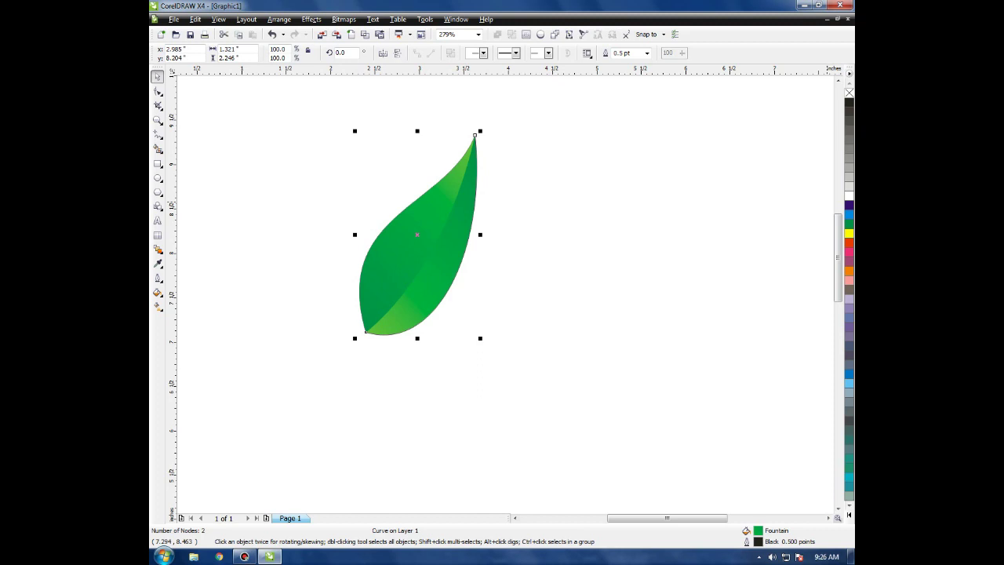
{"action": "right_click", "coordinate": [849, 92]}
{"action": "left_click", "coordinate": [520, 231]}
Group the two leaf halves and move the group about 2.18 in to the right.
{"action": "left_click_drag", "start_coordinate": [311, 96], "coordinate": [566, 382]}
{"action": "right_click", "coordinate": [430, 213]}
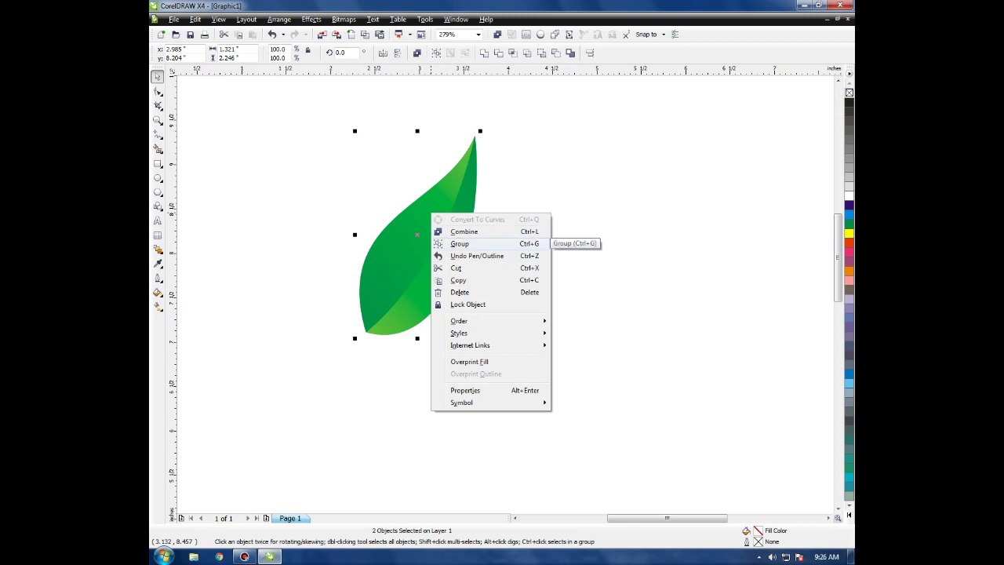
{"action": "left_click", "coordinate": [460, 243]}
{"action": "left_click", "coordinate": [575, 313]}
{"action": "left_click_drag", "start_coordinate": [406, 240], "coordinate": [599, 242]}
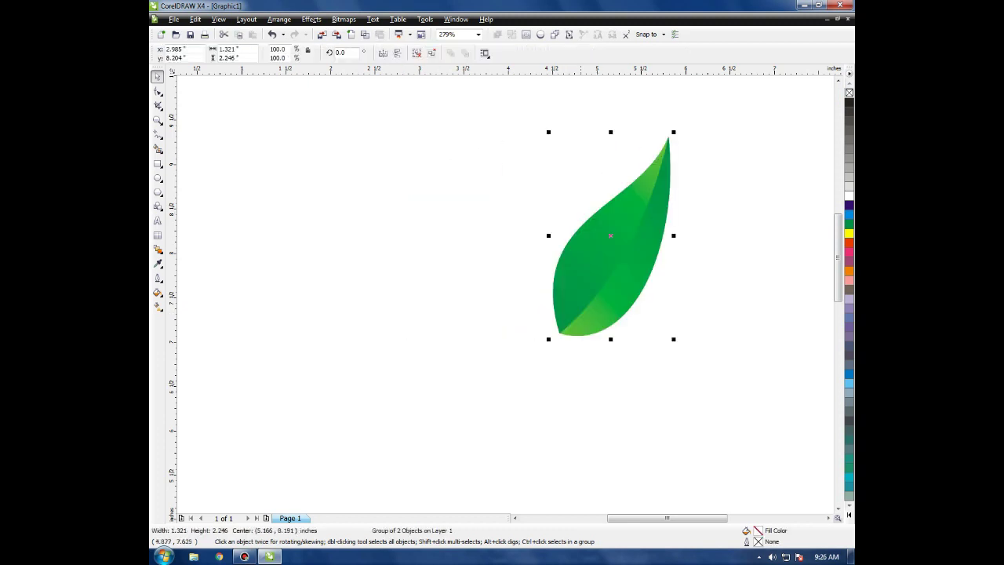
Draw a straight line rising at about 30 degrees from the page's lower-left area to beyond its right edge.
{"action": "scroll", "coordinate": [507, 315], "scroll_direction": "down", "scroll_amount": 2}
{"action": "left_click", "coordinate": [523, 337]}
{"action": "key", "text": "F2"}
{"action": "left_click_drag", "start_coordinate": [399, 199], "coordinate": [631, 487]}
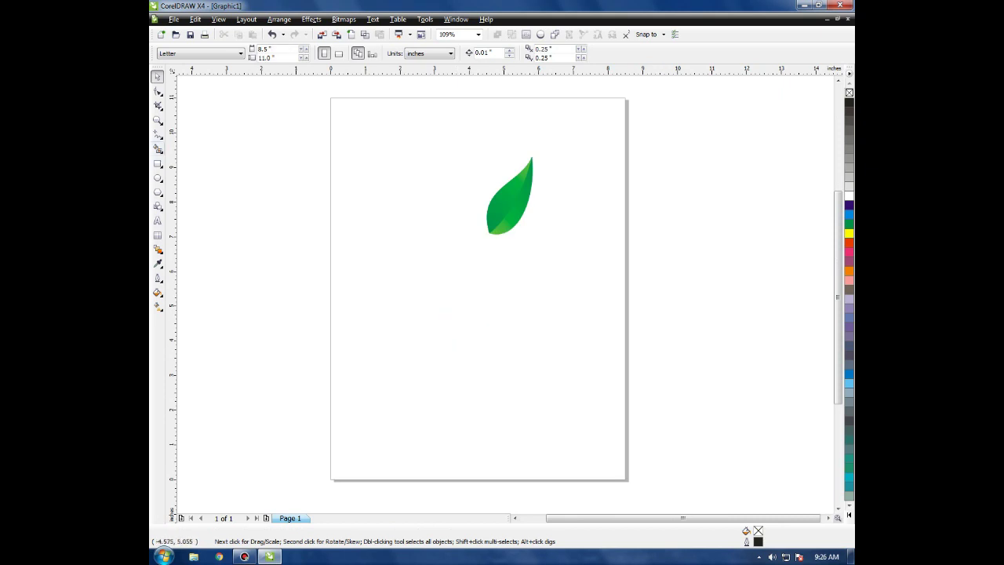
{"action": "left_click", "coordinate": [158, 134]}
{"action": "left_click", "coordinate": [388, 376]}
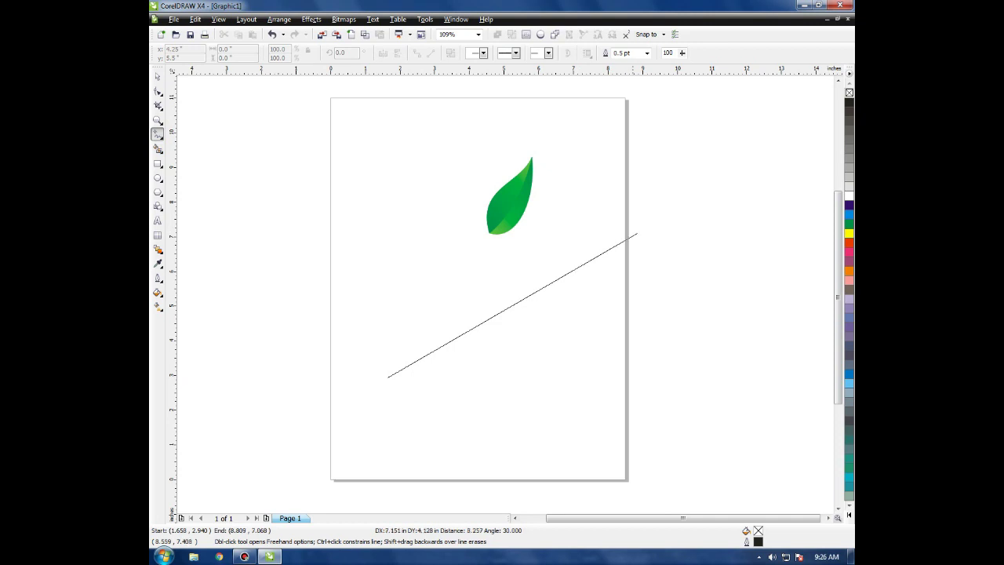
{"action": "left_click", "coordinate": [688, 204]}
Convert the line to a curve, raise its right end node and bend it into an arc about 7.4 in wide and high.
{"action": "key", "text": "F10"}
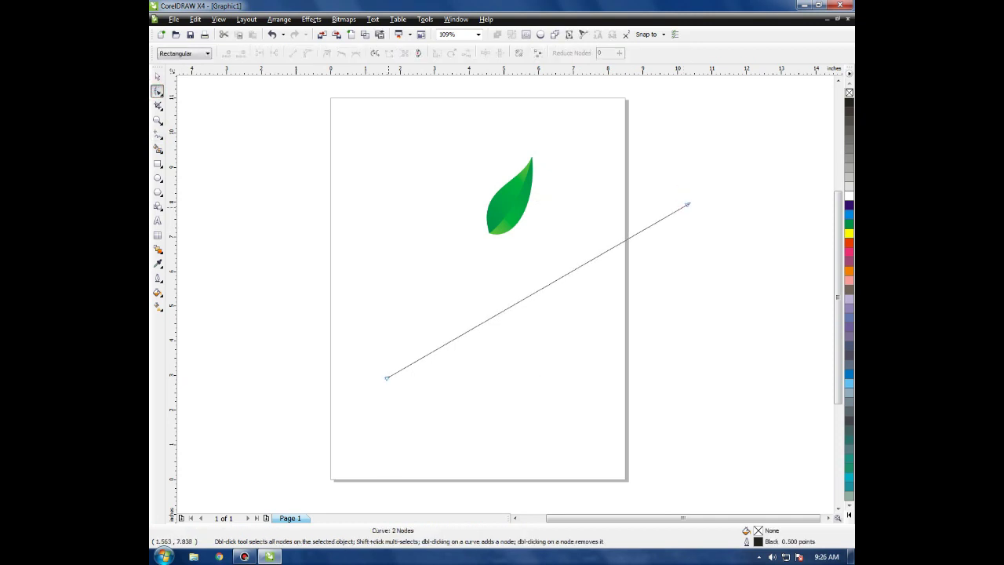
{"action": "left_click", "coordinate": [537, 53]}
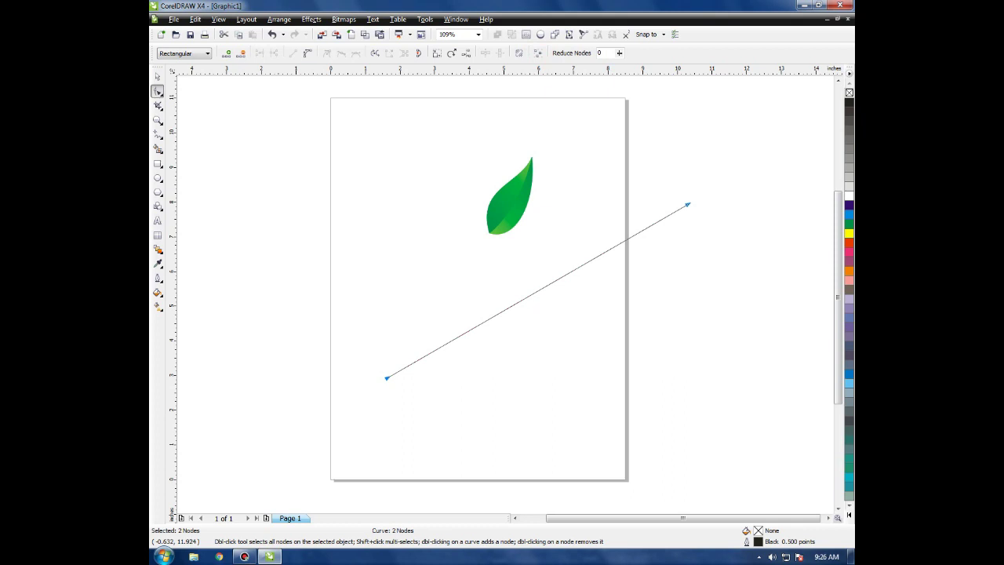
{"action": "left_click", "coordinate": [307, 52]}
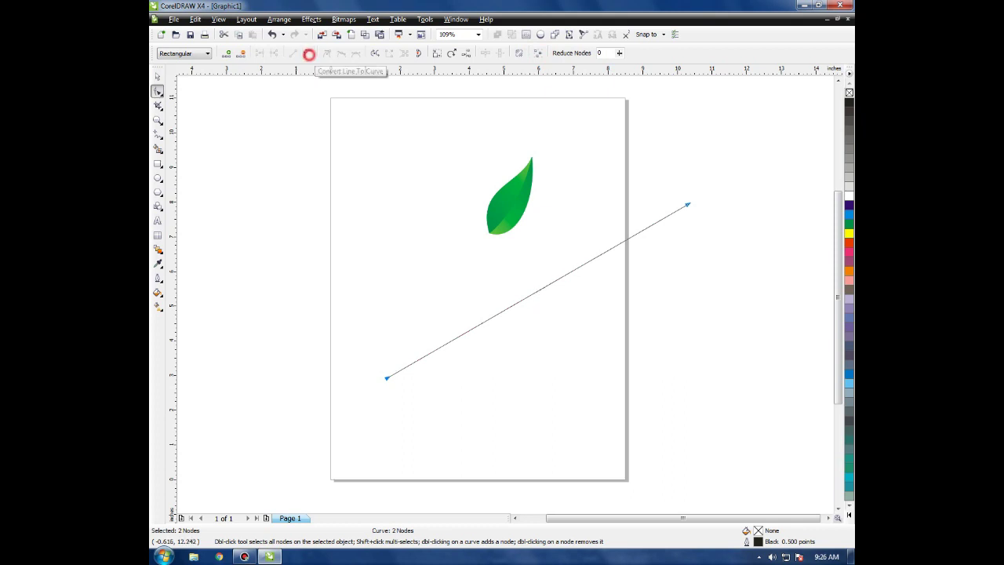
{"action": "left_click_drag", "start_coordinate": [527, 293], "coordinate": [571, 338]}
{"action": "left_click", "coordinate": [693, 204]}
{"action": "left_click_drag", "start_coordinate": [693, 204], "coordinate": [643, 120]}
{"action": "left_click_drag", "start_coordinate": [580, 232], "coordinate": [648, 266]}
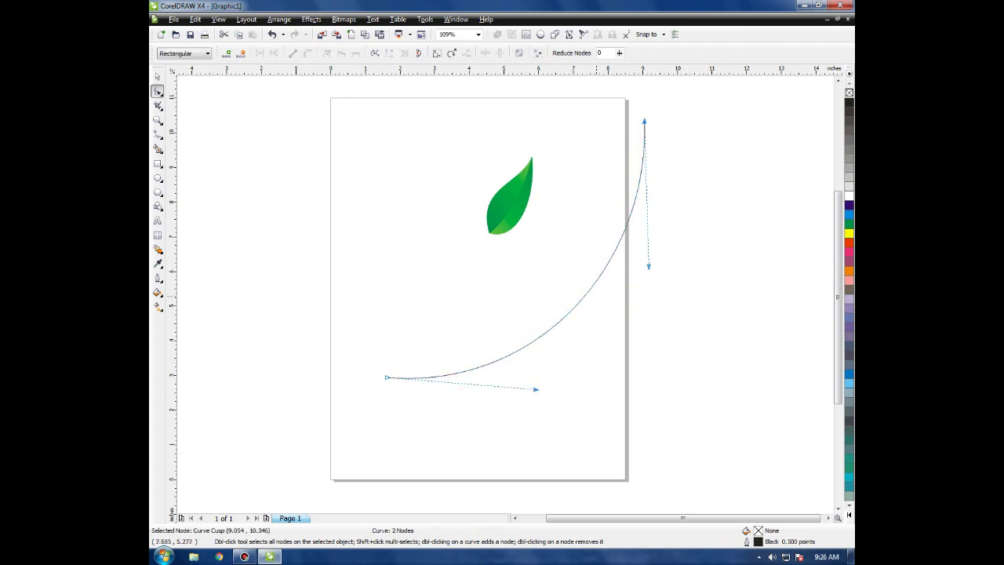
{"action": "key", "text": "space"}
{"action": "left_click", "coordinate": [616, 331]}
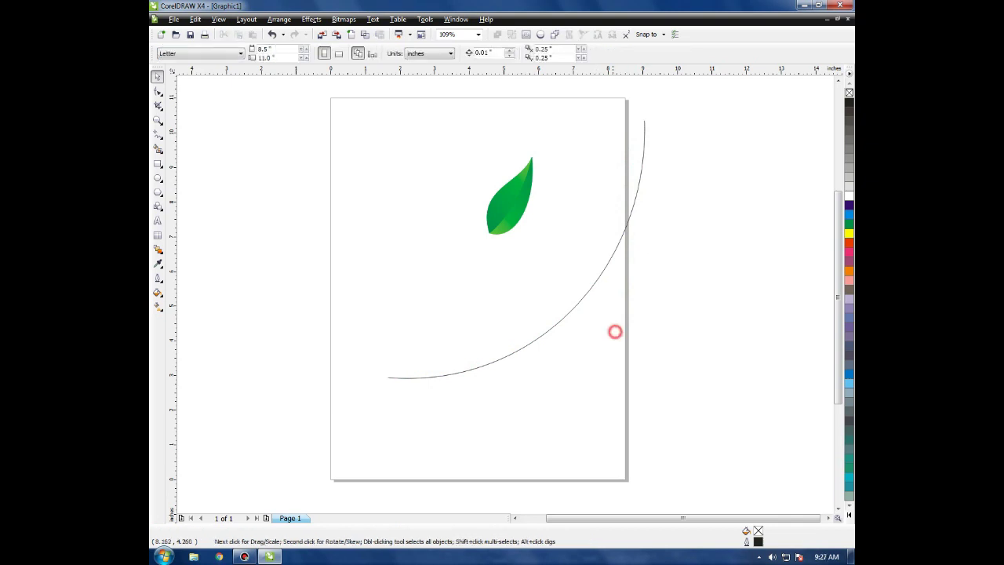
Open the Contour settings and change the drawing units to millimeters.
{"action": "left_click", "coordinate": [578, 303]}
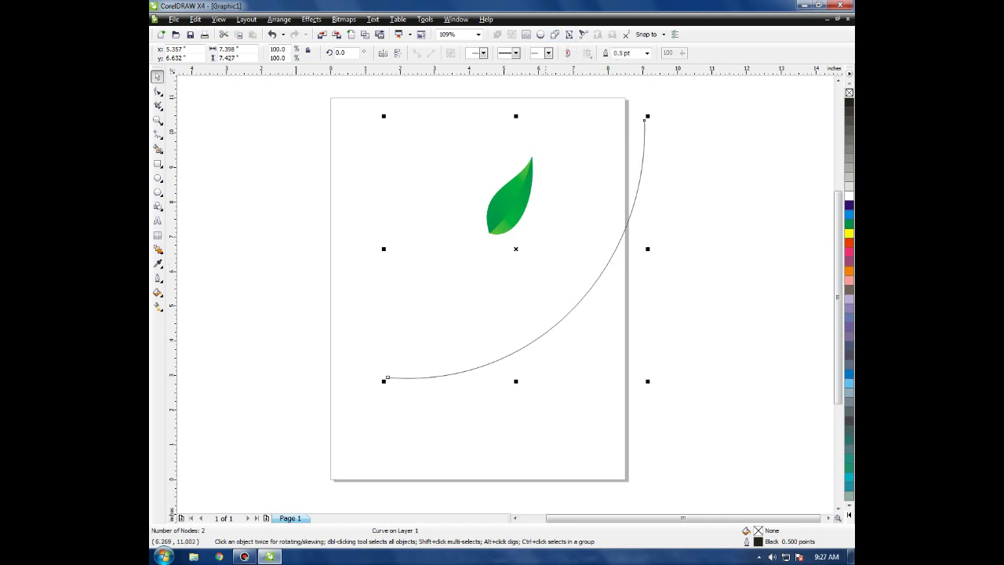
{"action": "left_click", "coordinate": [527, 34]}
{"action": "left_click", "coordinate": [675, 146]}
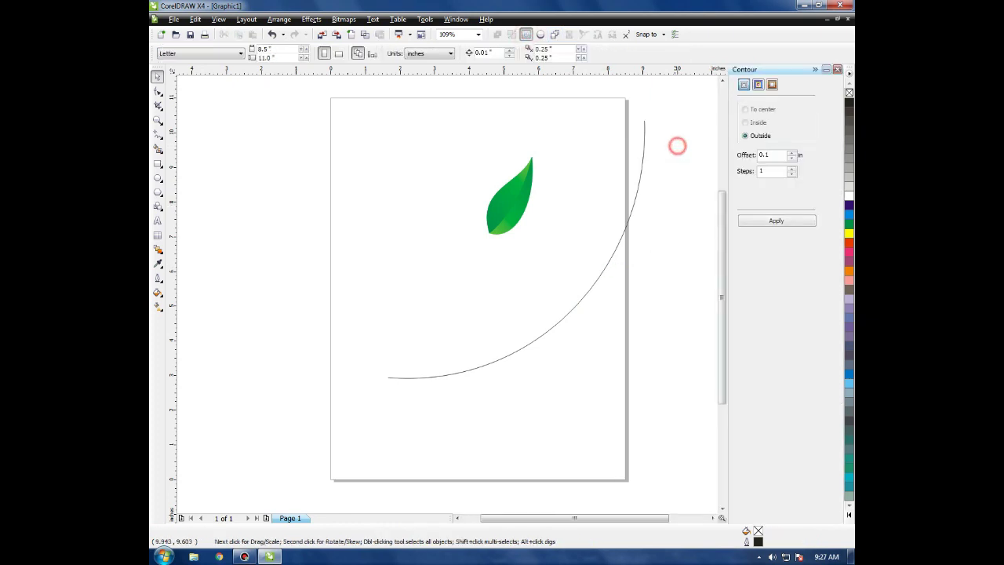
{"action": "left_click", "coordinate": [439, 53]}
{"action": "left_click", "coordinate": [418, 69]}
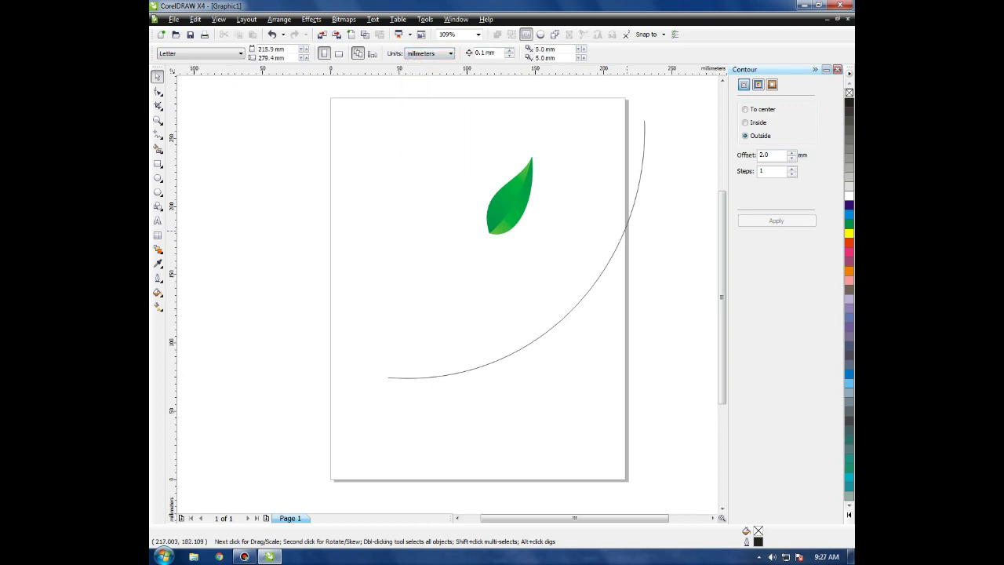
Apply a one-step outside contour with a 2.0 mm offset to the arc and break the contour group apart.
{"action": "left_click", "coordinate": [625, 225]}
{"action": "left_click", "coordinate": [759, 135]}
{"action": "double_click", "coordinate": [764, 155]}
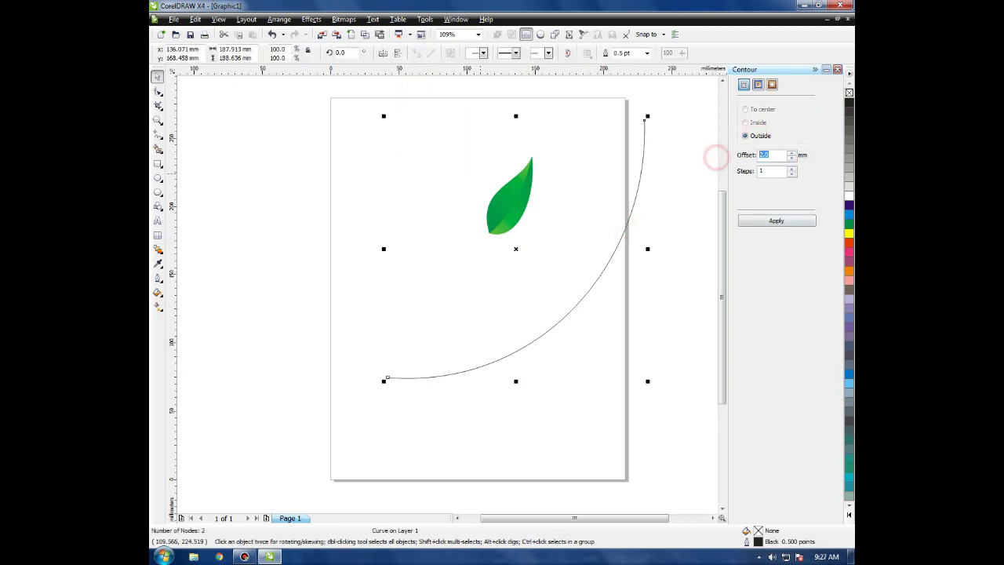
{"action": "type", "text": "2"}
{"action": "left_click", "coordinate": [764, 220]}
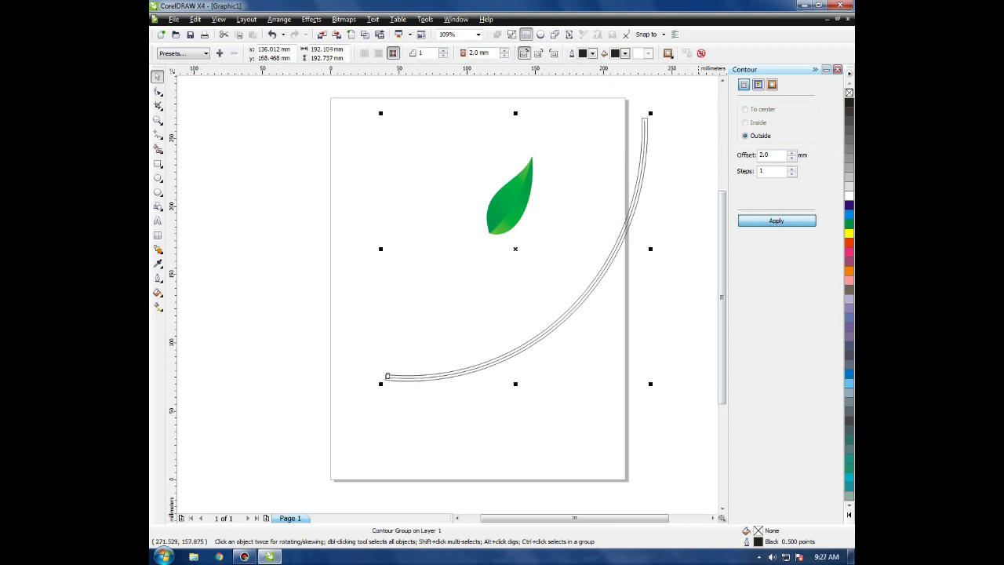
{"action": "left_click", "coordinate": [518, 36]}
{"action": "left_click", "coordinate": [578, 173]}
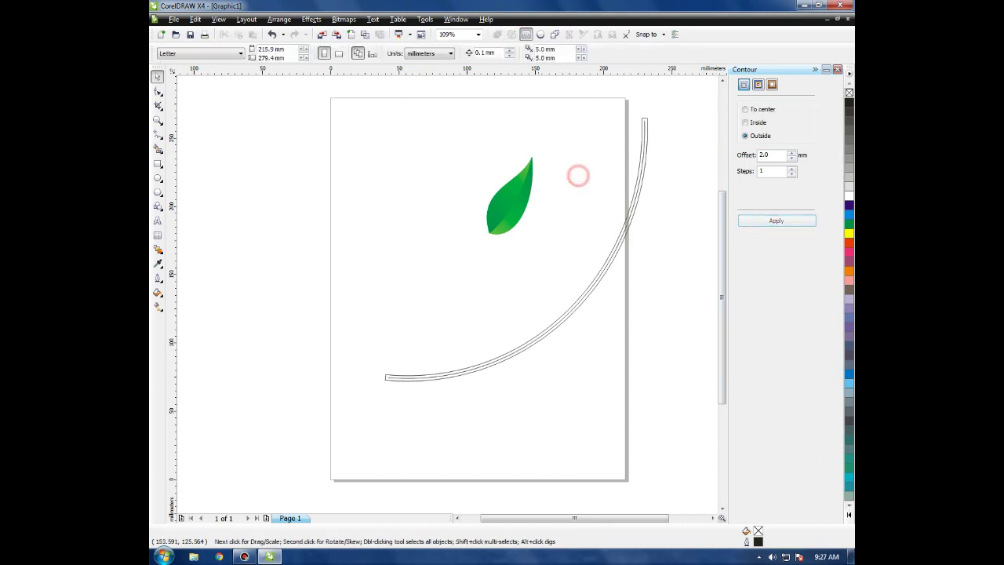
Break the center arc near its lower-left end and delete the short end segment.
{"action": "left_click", "coordinate": [457, 372]}
{"action": "key", "text": "F2"}
{"action": "left_click_drag", "start_coordinate": [674, 466], "coordinate": [338, 272]}
{"action": "left_click", "coordinate": [157, 91]}
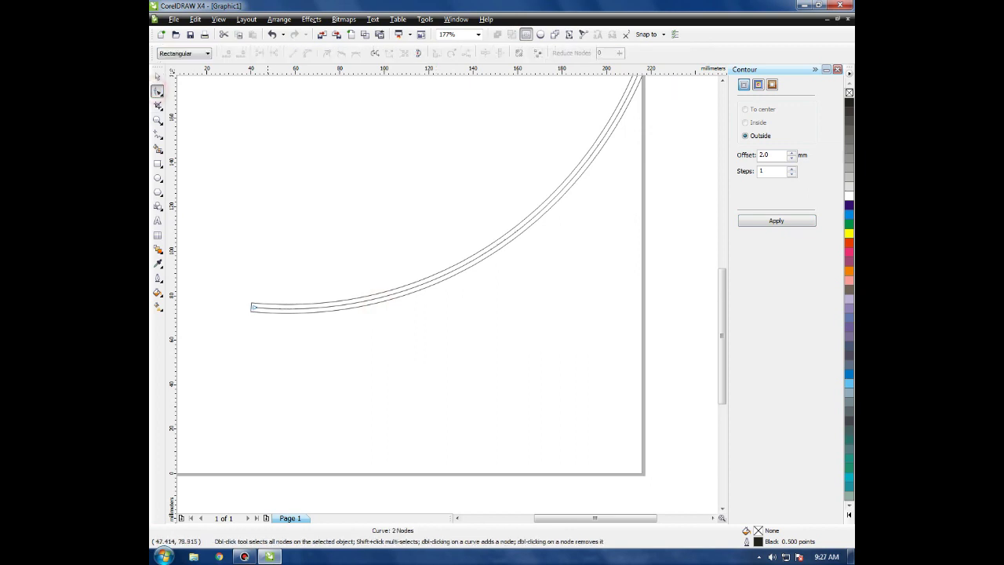
{"action": "left_click", "coordinate": [329, 306]}
{"action": "left_click", "coordinate": [274, 53]}
{"action": "left_click_drag", "start_coordinate": [238, 264], "coordinate": [279, 320]}
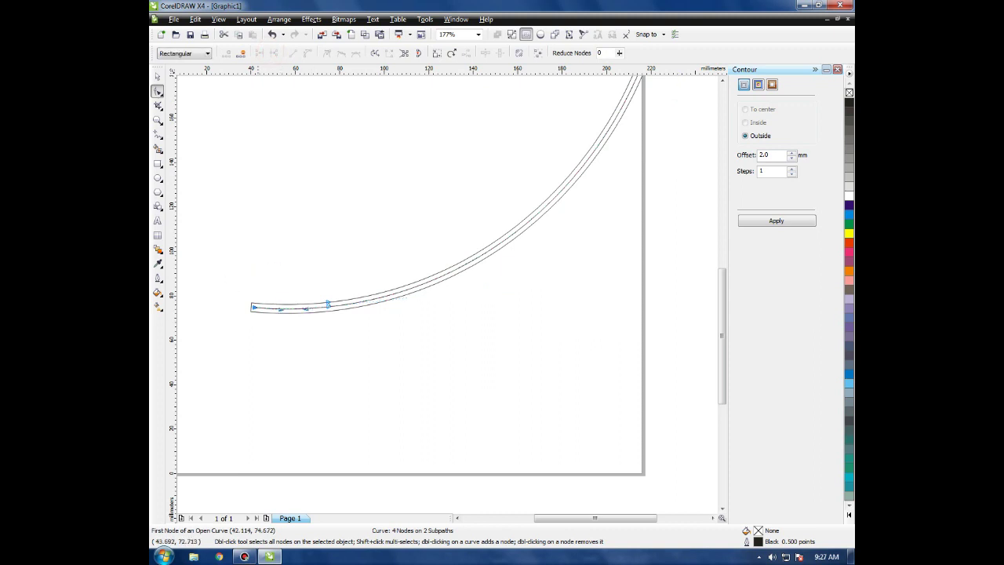
{"action": "right_click", "coordinate": [255, 306]}
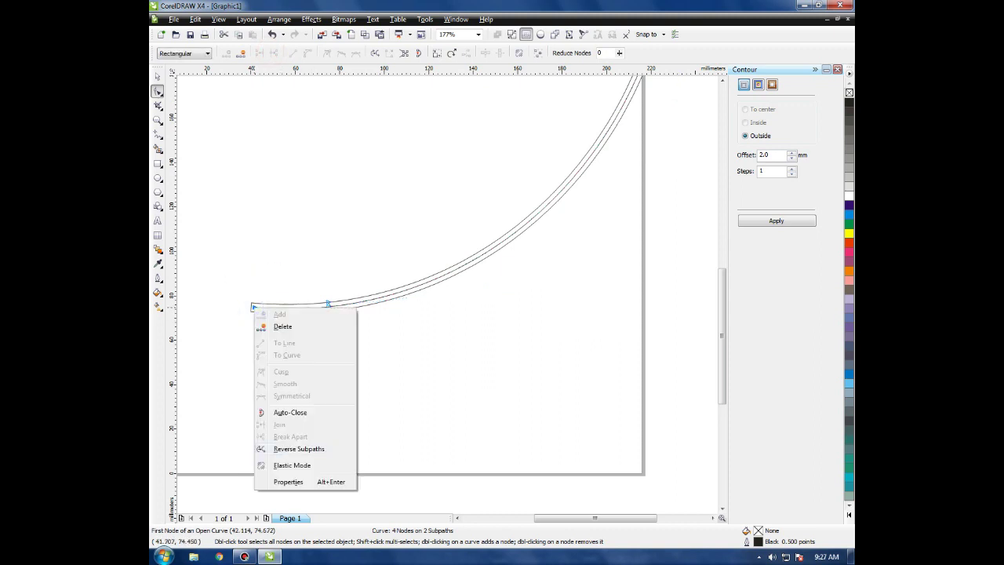
{"action": "left_click", "coordinate": [282, 326]}
{"action": "left_click", "coordinate": [451, 353]}
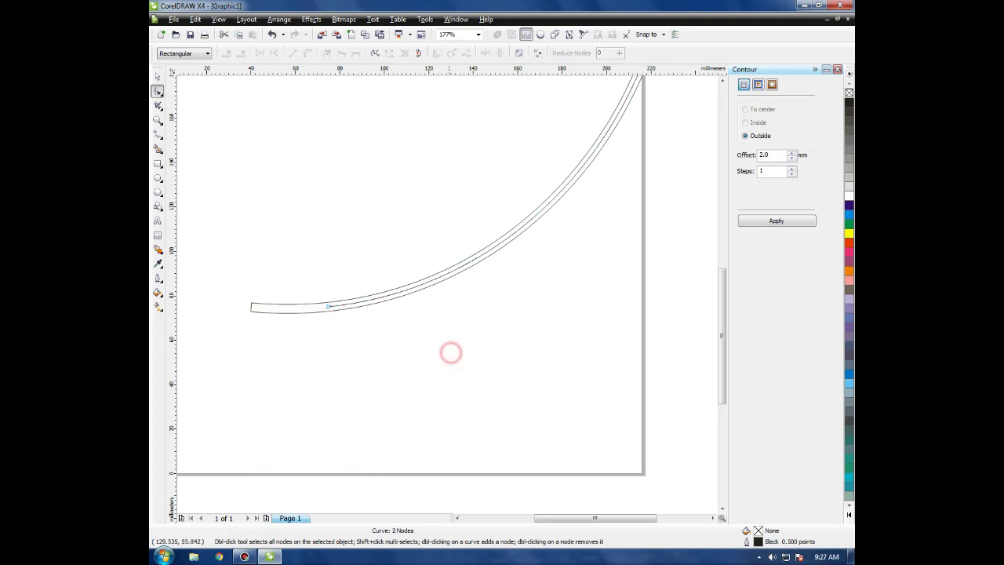
Delete three nodes at the upper end of the contour outline so that end closes in a single node.
{"action": "key", "text": "F3"}
{"action": "key", "text": "space"}
{"action": "key", "text": "F2"}
{"action": "left_click_drag", "start_coordinate": [359, 151], "coordinate": [634, 386]}
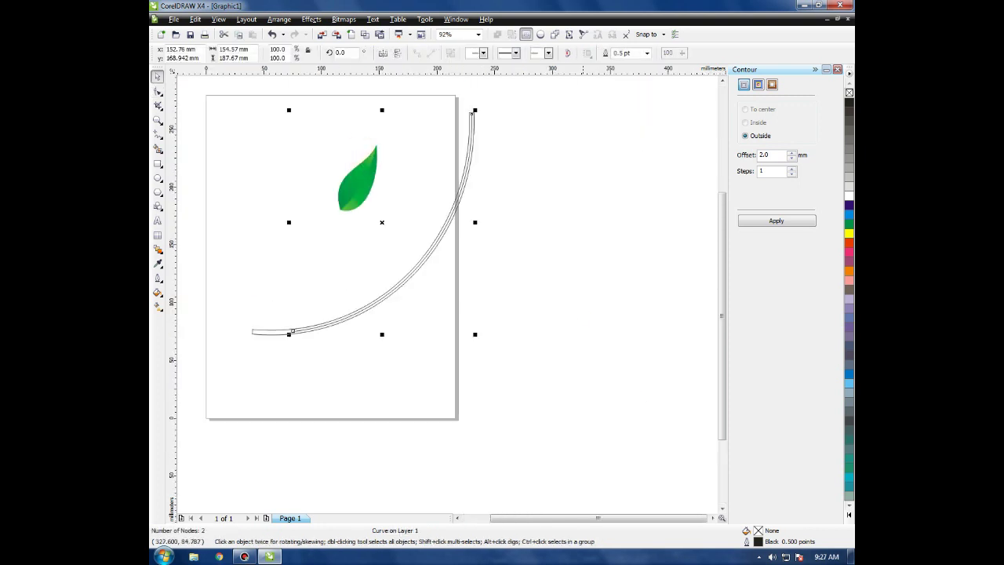
{"action": "left_click", "coordinate": [581, 319]}
{"action": "left_click", "coordinate": [473, 111]}
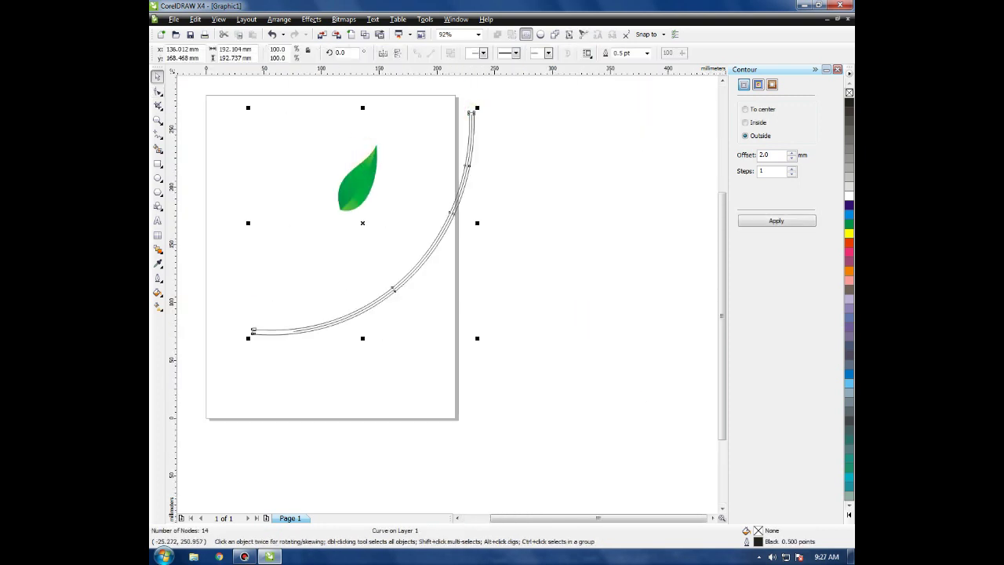
{"action": "key", "text": "F10"}
{"action": "left_click_drag", "start_coordinate": [447, 102], "coordinate": [506, 150]}
{"action": "left_click_drag", "start_coordinate": [368, 155], "coordinate": [396, 181]}
{"action": "right_click", "coordinate": [383, 172]}
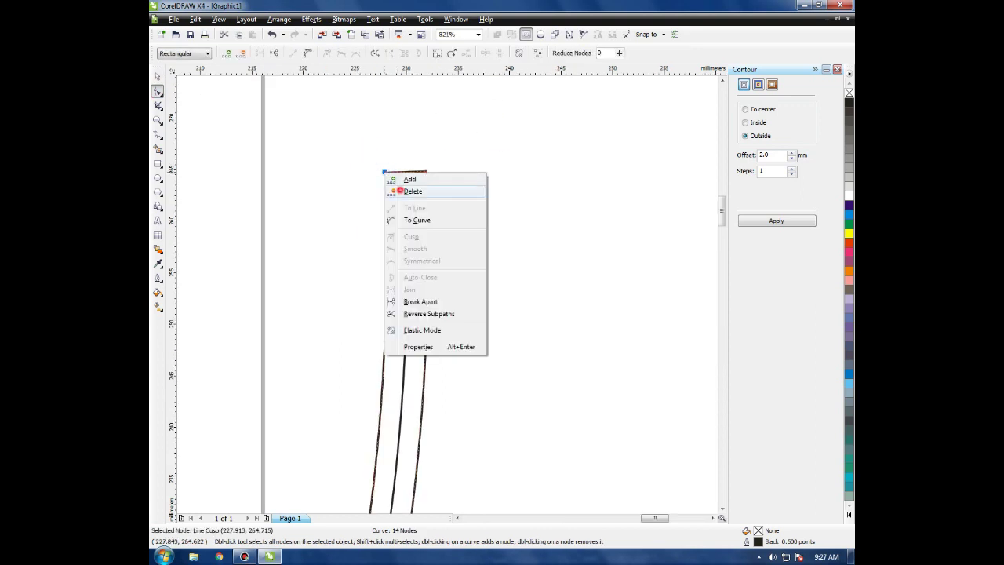
{"action": "left_click", "coordinate": [400, 191]}
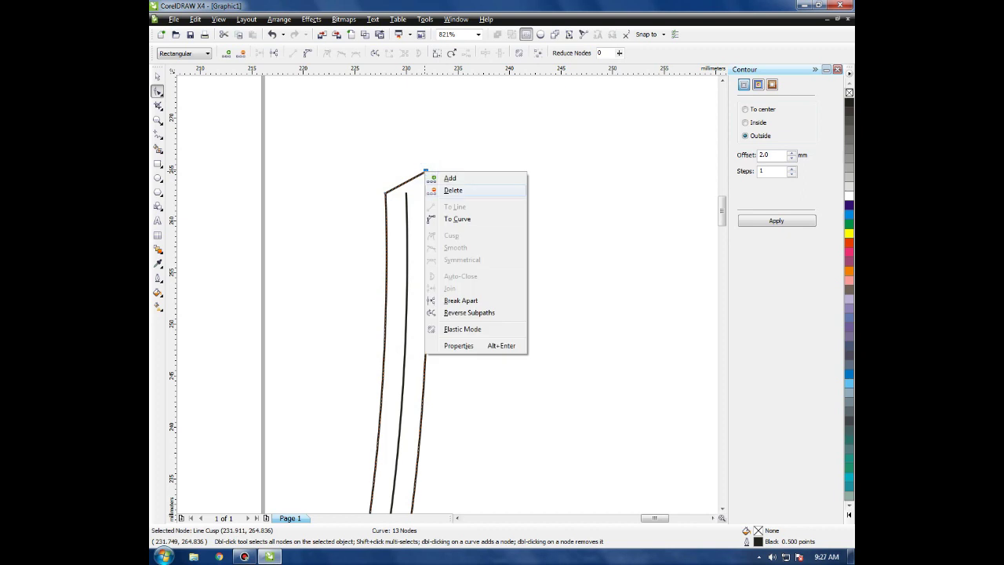
{"action": "left_click", "coordinate": [452, 190]}
{"action": "right_click", "coordinate": [386, 193]}
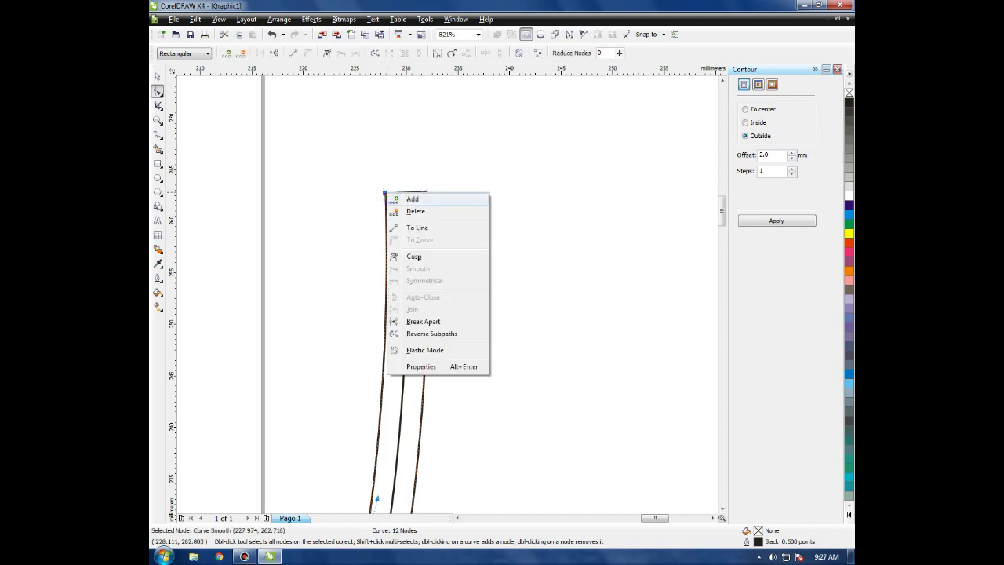
{"action": "left_click", "coordinate": [415, 211]}
{"action": "left_click_drag", "start_coordinate": [403, 174], "coordinate": [451, 216]}
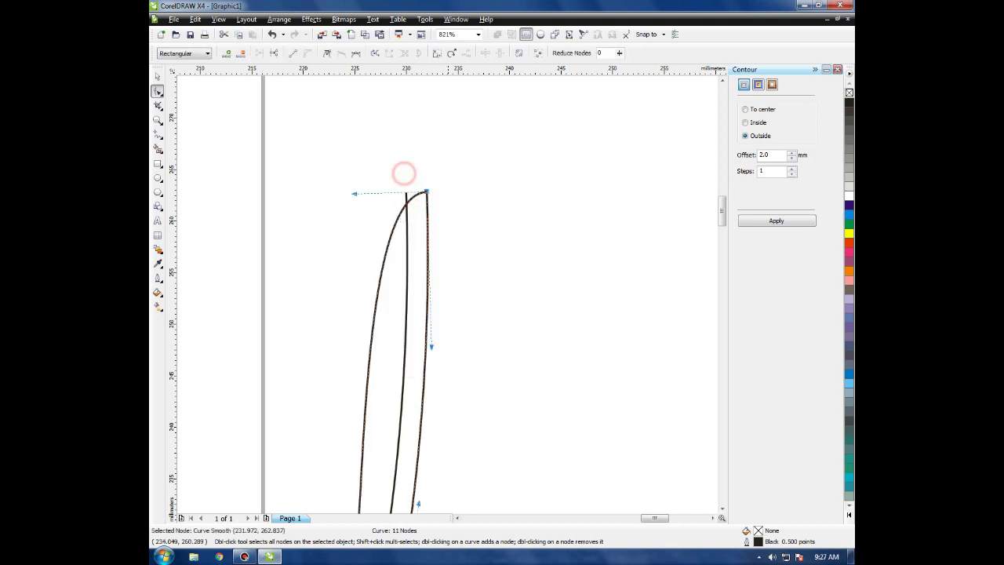
Delete two opposite pairs of nodes along the contour outline, keeping the pair where it crosses the page's right edge.
{"action": "key", "text": "F3"}
{"action": "key", "text": "F3"}
{"action": "key", "text": "F3"}
{"action": "key", "text": "F2"}
{"action": "left_click_drag", "start_coordinate": [351, 241], "coordinate": [493, 400]}
{"action": "key", "text": "F3"}
{"action": "key", "text": "F3"}
{"action": "key", "text": "F2"}
{"action": "left_click_drag", "start_coordinate": [456, 352], "coordinate": [388, 288]}
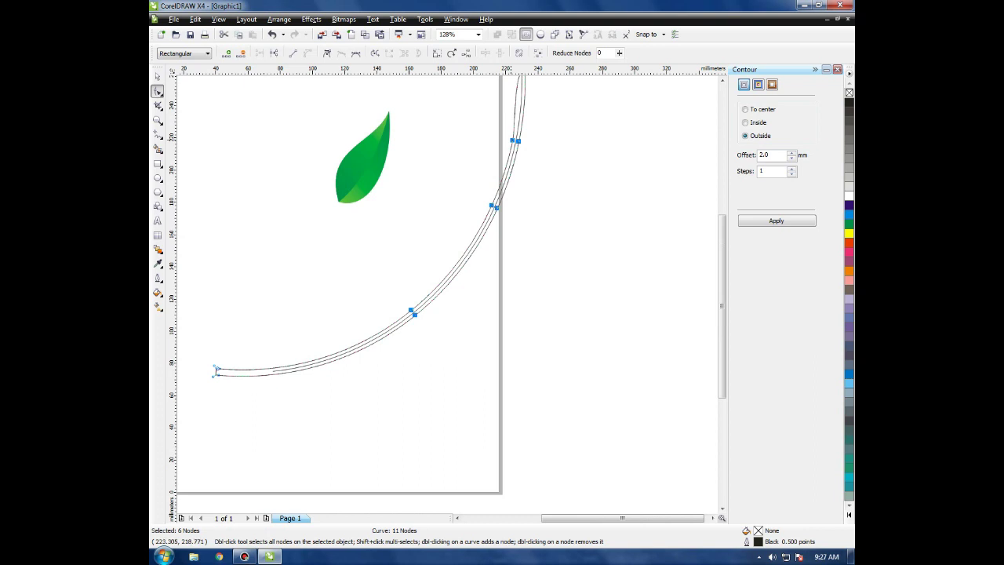
{"action": "right_click", "coordinate": [511, 139]}
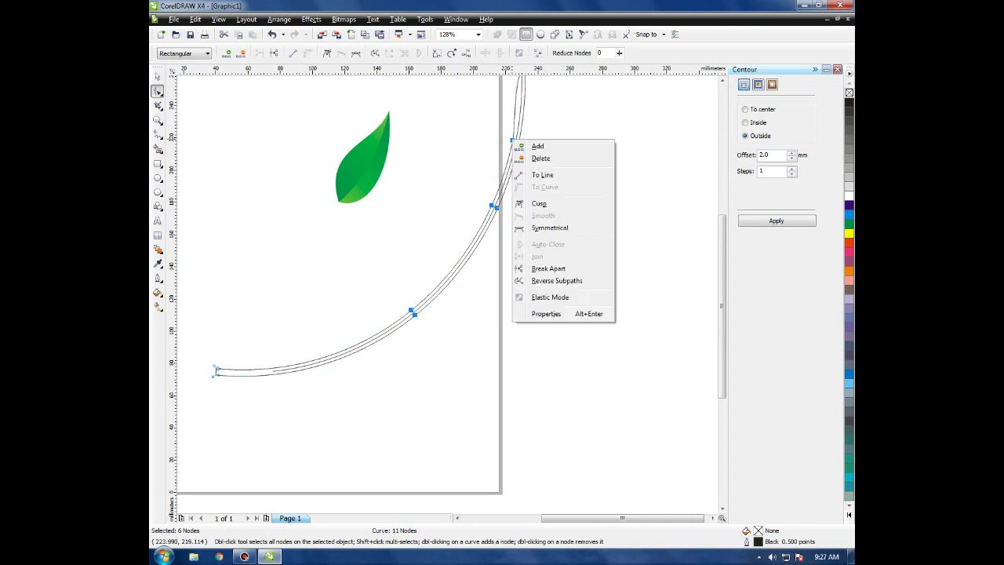
{"action": "left_click", "coordinate": [462, 186]}
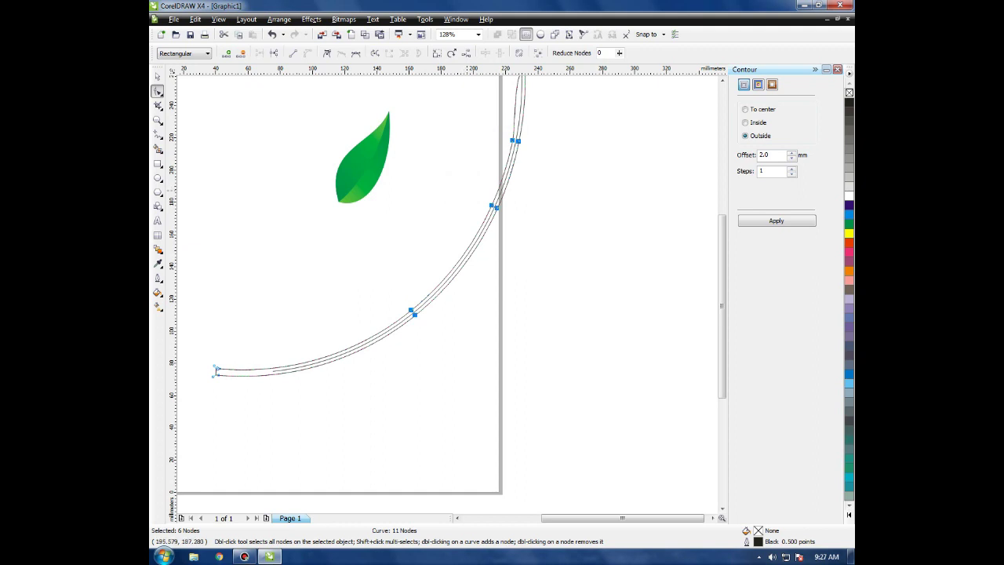
{"action": "left_click_drag", "start_coordinate": [556, 187], "coordinate": [517, 149]}
{"action": "left_click_drag", "start_coordinate": [430, 340], "coordinate": [387, 280]}
{"action": "right_click", "coordinate": [515, 141]}
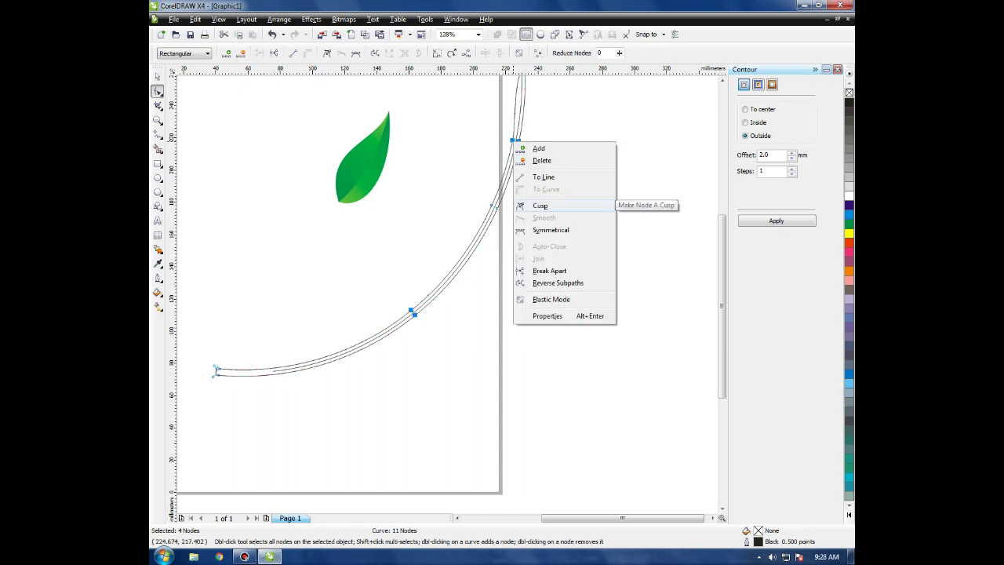
{"action": "left_click", "coordinate": [540, 161]}
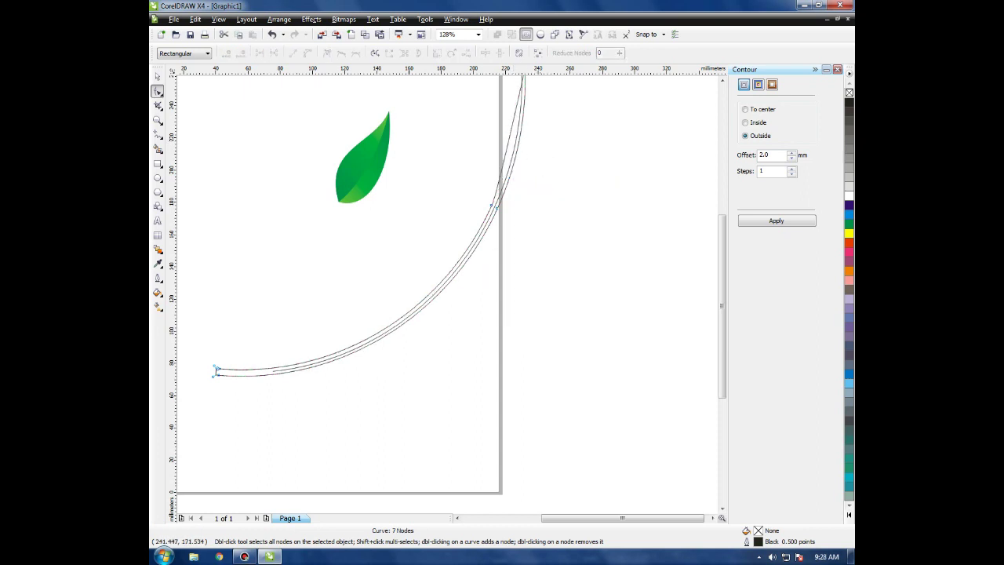
Make the contour outline's upper end node a cusp and delete the last pair of intermediate nodes.
{"action": "scroll", "coordinate": [534, 216], "scroll_direction": "down", "scroll_amount": 2}
{"action": "key", "text": "F2"}
{"action": "left_click_drag", "start_coordinate": [405, 225], "coordinate": [508, 340]}
{"action": "left_click_drag", "start_coordinate": [391, 207], "coordinate": [407, 283]}
{"action": "key", "text": "ctrl+z"}
{"action": "left_click", "coordinate": [327, 52]}
{"action": "mouse_move", "coordinate": [361, 340]}
{"action": "left_mouse_down"}
{"action": "mouse_move", "coordinate": [382, 358]}
{"action": "mouse_move", "coordinate": [362, 341]}
{"action": "left_mouse_up"}
{"action": "key", "text": "Delete"}
Move the outline's upper tip node onto the center arc's end and reshape its sides into an evenly tapering band.
{"action": "scroll", "coordinate": [492, 220], "scroll_direction": "down", "scroll_amount": 2}
{"action": "left_click_drag", "start_coordinate": [530, 366], "coordinate": [394, 179]}
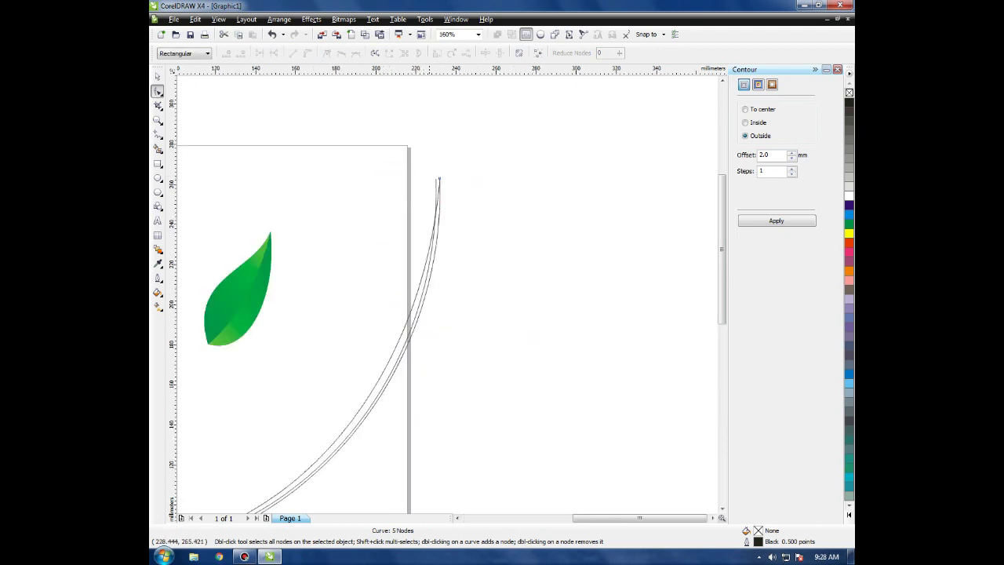
{"action": "left_click", "coordinate": [438, 179]}
{"action": "scroll", "coordinate": [410, 152], "scroll_direction": "up", "scroll_amount": 4}
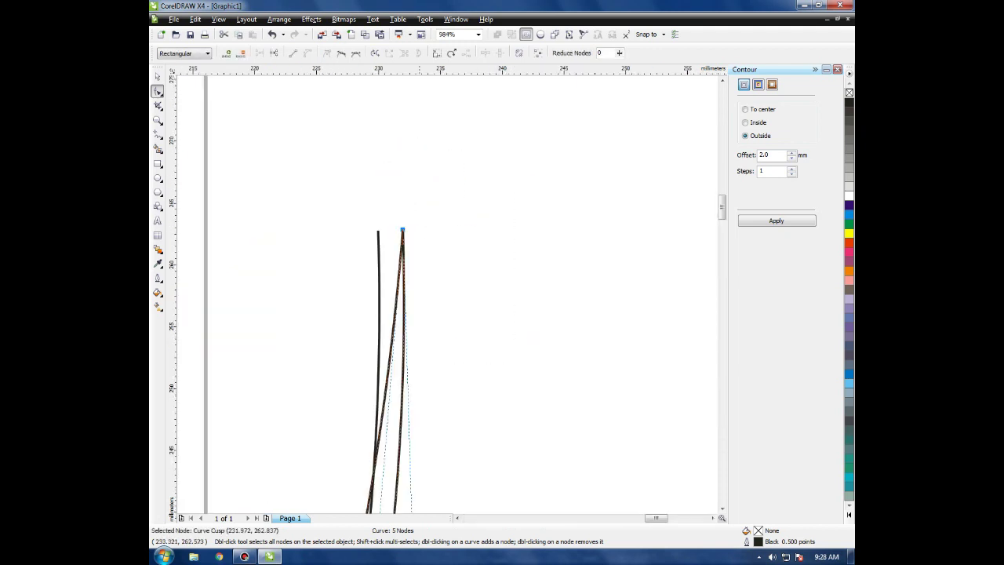
{"action": "left_click_drag", "start_coordinate": [403, 230], "coordinate": [378, 229]}
{"action": "scroll", "coordinate": [444, 255], "scroll_direction": "down", "scroll_amount": 6}
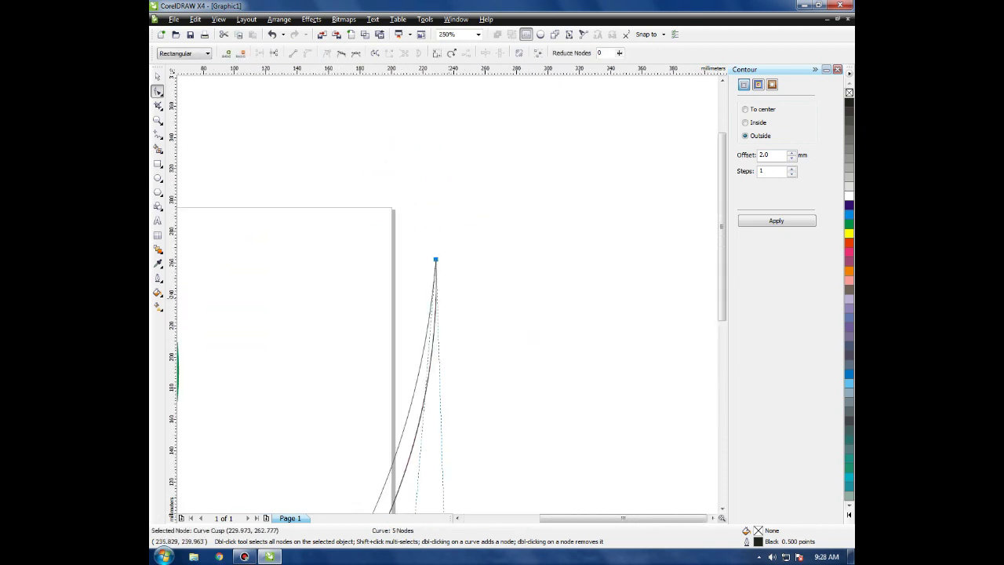
{"action": "scroll", "coordinate": [379, 295], "scroll_direction": "up", "scroll_amount": 3}
{"action": "mouse_move", "coordinate": [529, 288]}
{"action": "left_mouse_down"}
{"action": "mouse_move", "coordinate": [569, 297]}
{"action": "mouse_move", "coordinate": [544, 292]}
{"action": "mouse_move", "coordinate": [539, 303]}
{"action": "mouse_move", "coordinate": [567, 295]}
{"action": "mouse_move", "coordinate": [561, 314]}
{"action": "mouse_move", "coordinate": [537, 299]}
{"action": "left_mouse_up"}
{"action": "key", "text": "space"}
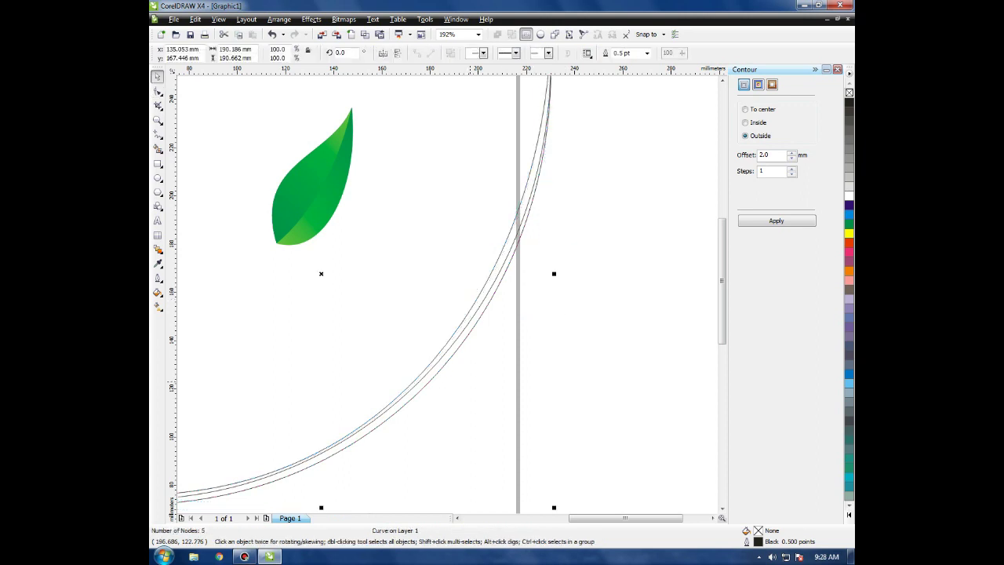
Delete the center arc inside the tapered band.
{"action": "scroll", "coordinate": [436, 267], "scroll_direction": "down", "scroll_amount": 2}
{"action": "key", "text": "F2"}
{"action": "left_click_drag", "start_coordinate": [327, 188], "coordinate": [507, 346]}
{"action": "left_click", "coordinate": [609, 357]}
{"action": "left_click", "coordinate": [555, 236]}
{"action": "key", "text": "Delete"}
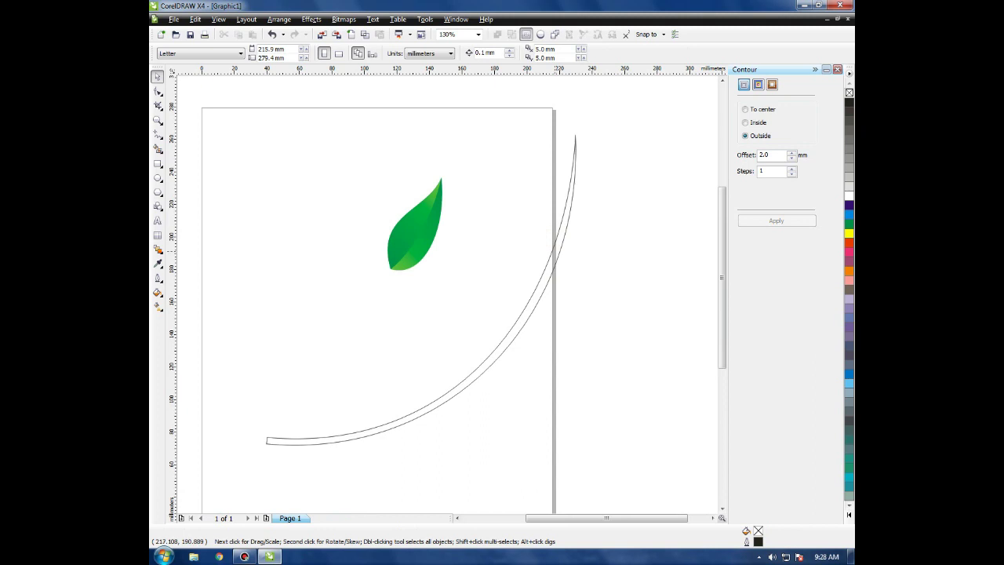
Bring back the center arc and remove the tapered band around it.
{"action": "left_click", "coordinate": [549, 277]}
{"action": "left_click", "coordinate": [269, 439]}
{"action": "left_click", "coordinate": [332, 438]}
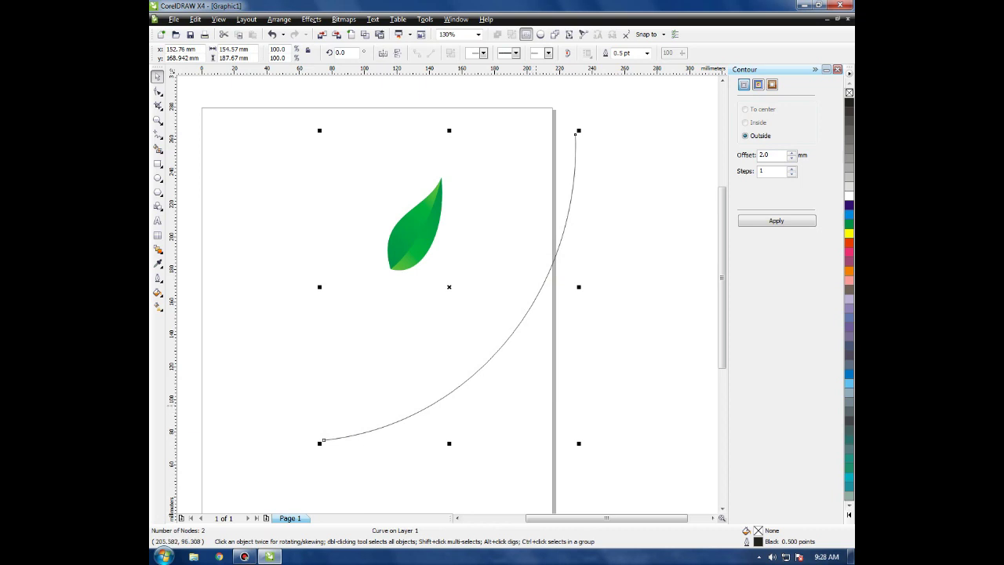
Scale the leaf group to 54.6% and move it just below the lower part of the arc.
{"action": "left_click", "coordinate": [414, 223]}
{"action": "left_click_drag", "start_coordinate": [443, 172], "coordinate": [425, 430]}
{"action": "key", "text": "F2"}
{"action": "left_click_drag", "start_coordinate": [363, 362], "coordinate": [505, 486]}
Rotate the leaf group to 305.4 degrees so its tip points right beside the arc.
{"action": "left_click_drag", "start_coordinate": [444, 274], "coordinate": [553, 263]}
{"action": "left_click", "coordinate": [462, 292]}
{"action": "left_click", "coordinate": [491, 363]}
{"action": "left_click", "coordinate": [426, 297]}
{"action": "left_click", "coordinate": [422, 300]}
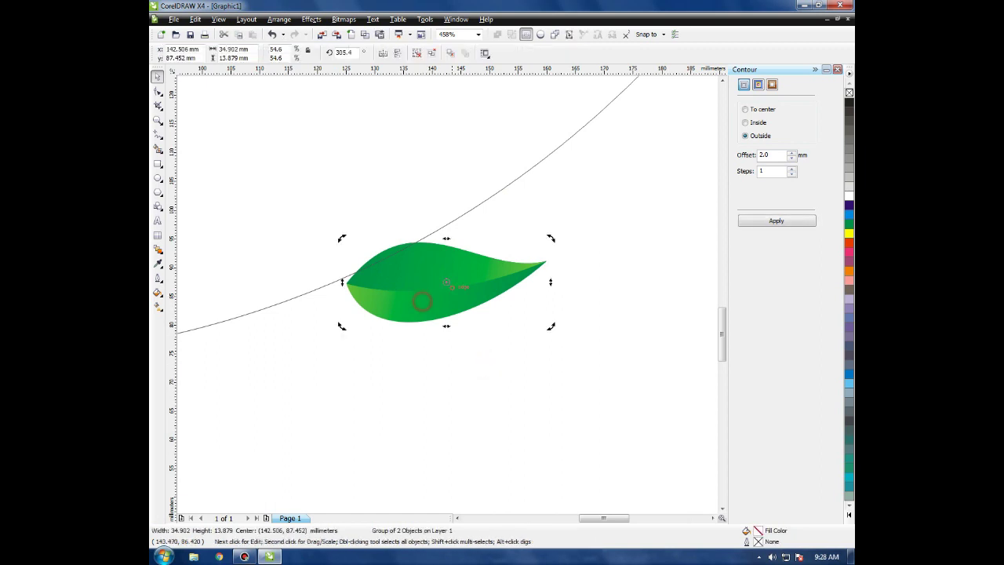
Make a mirrored copy of the leaf group and rotate it to 131.4 degrees so both leaves share a base on the curve.
{"action": "left_click", "coordinate": [435, 289]}
{"action": "left_click_drag", "start_coordinate": [549, 282], "coordinate": [293, 233]}
{"action": "right_click", "coordinate": [294, 233]}
{"action": "left_click", "coordinate": [264, 290]}
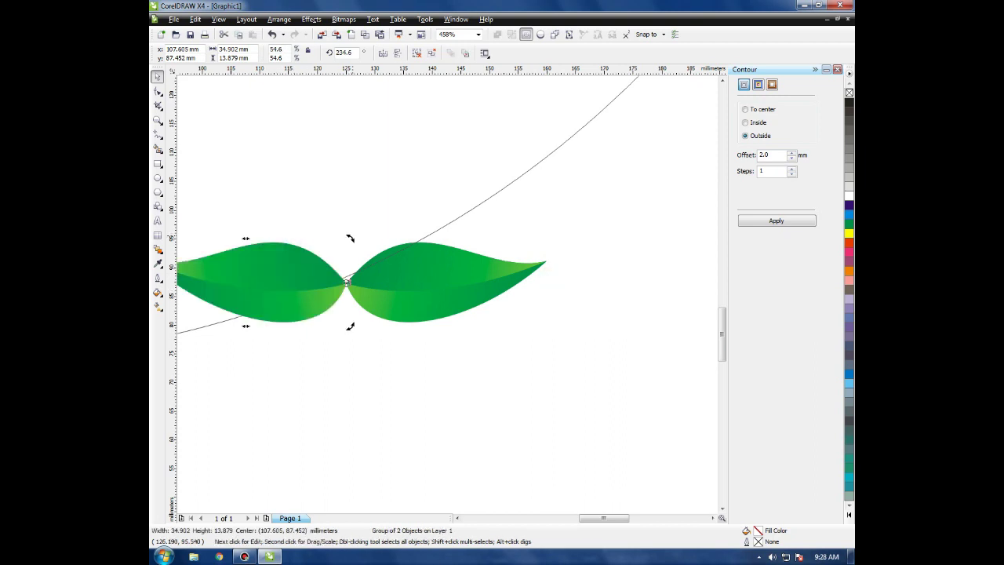
{"action": "scroll", "coordinate": [570, 360], "scroll_direction": "down", "scroll_amount": 2}
{"action": "mouse_move", "coordinate": [335, 293]}
{"action": "left_mouse_down"}
{"action": "mouse_move", "coordinate": [407, 216]}
{"action": "mouse_move", "coordinate": [467, 208]}
{"action": "mouse_move", "coordinate": [480, 252]}
{"action": "left_mouse_up"}
{"action": "scroll", "coordinate": [517, 325], "scroll_direction": "up", "scroll_amount": 2}
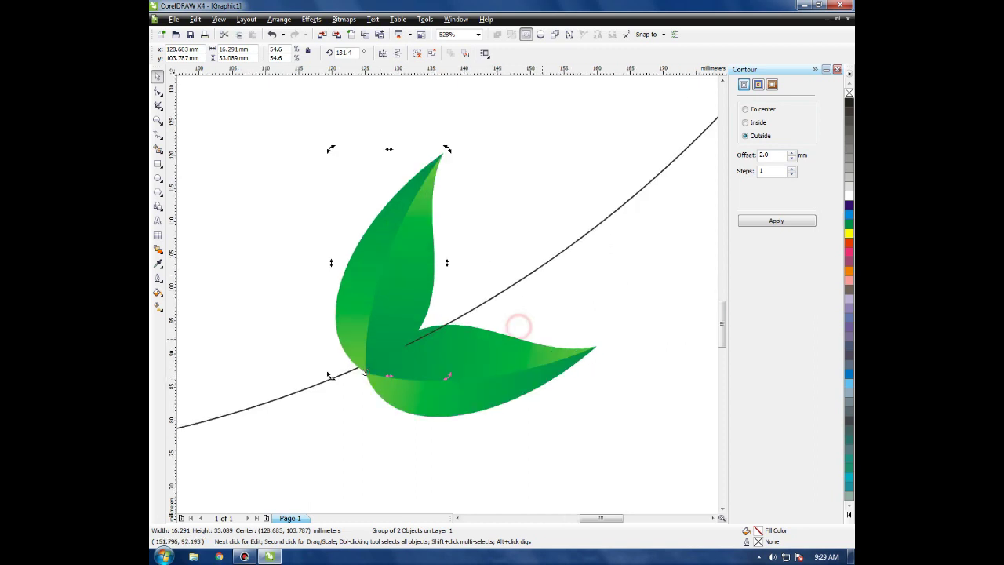
Enlarge the lower leaf group proportionally to 66.5%.
{"action": "left_click", "coordinate": [464, 381], "text": "shift"}
{"action": "left_click", "coordinate": [573, 300]}
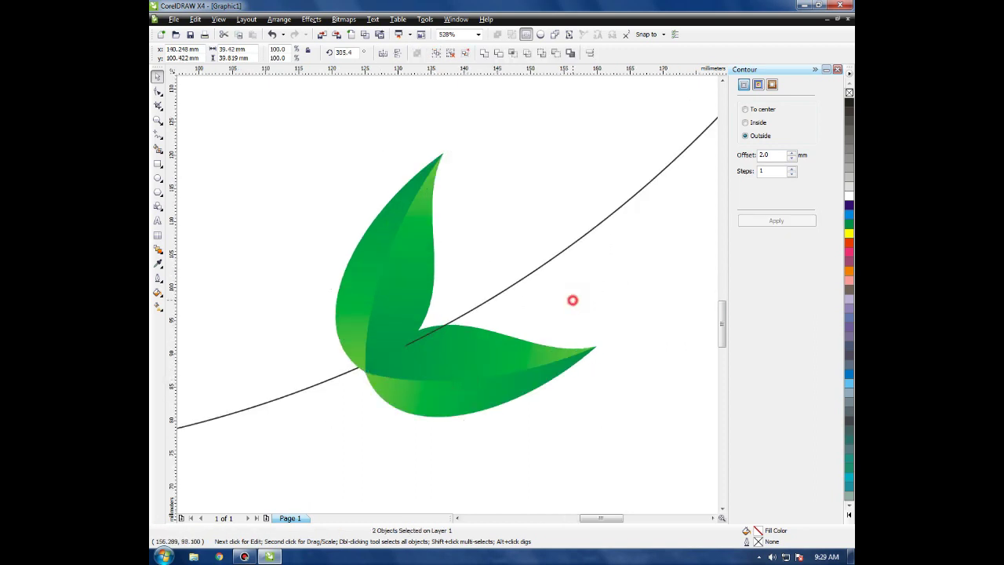
{"action": "left_click", "coordinate": [373, 280]}
{"action": "left_click", "coordinate": [490, 382]}
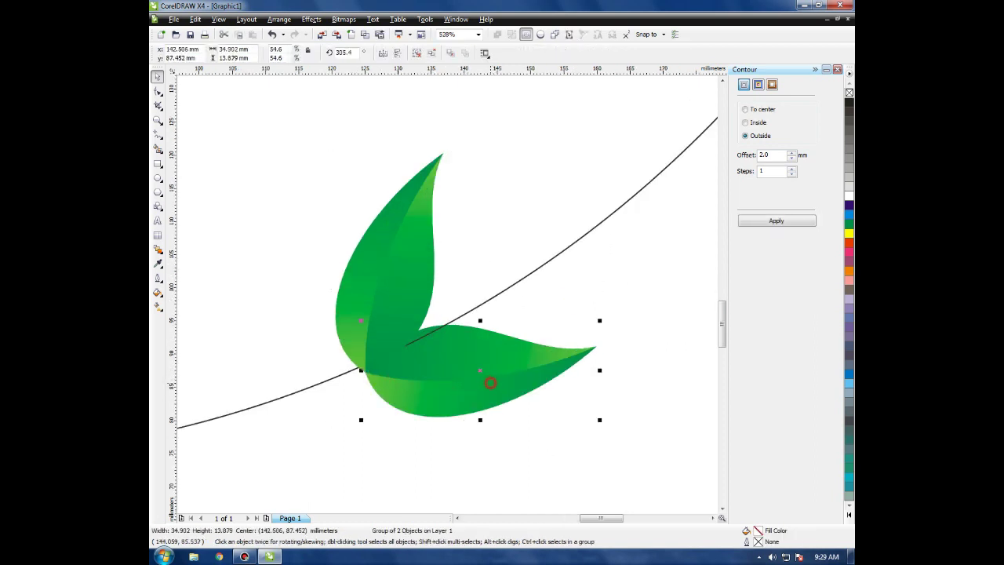
{"action": "left_click_drag", "start_coordinate": [599, 320], "coordinate": [651, 299]}
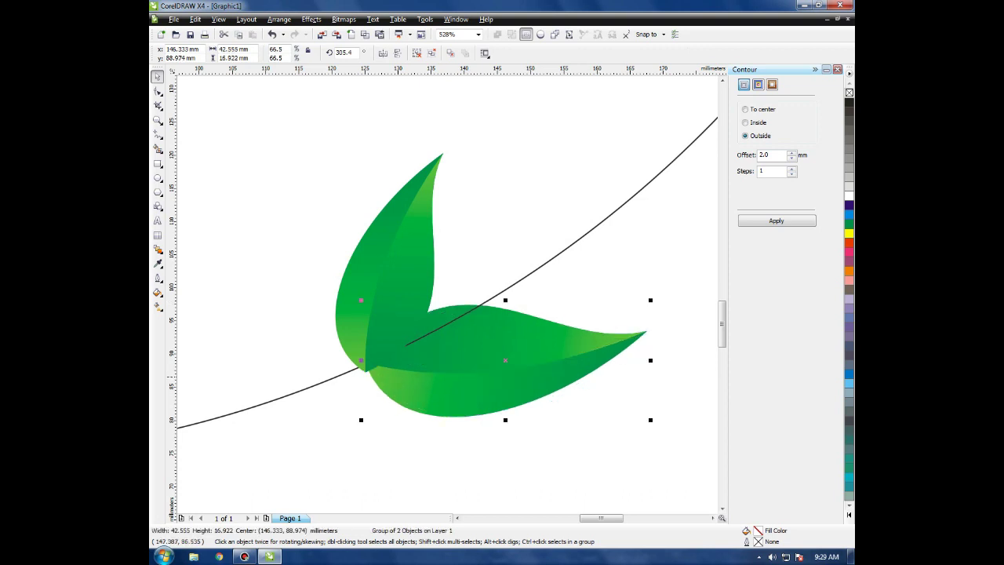
Shift the enlarged lower leaf down to meet the other leaf's base and order it in front of the upper leaf.
{"action": "key", "text": "F3"}
{"action": "key", "text": "F3"}
{"action": "key", "text": "F2"}
{"action": "left_click_drag", "start_coordinate": [375, 237], "coordinate": [464, 335]}
{"action": "left_click_drag", "start_coordinate": [556, 351], "coordinate": [554, 359]}
{"action": "right_click", "coordinate": [555, 359]}
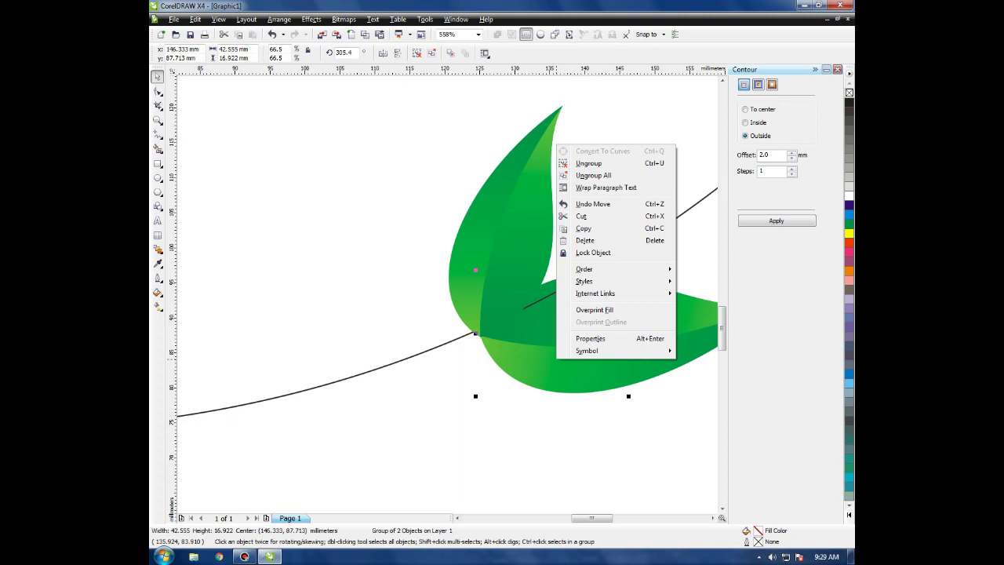
{"action": "mouse_move", "coordinate": [670, 268]}
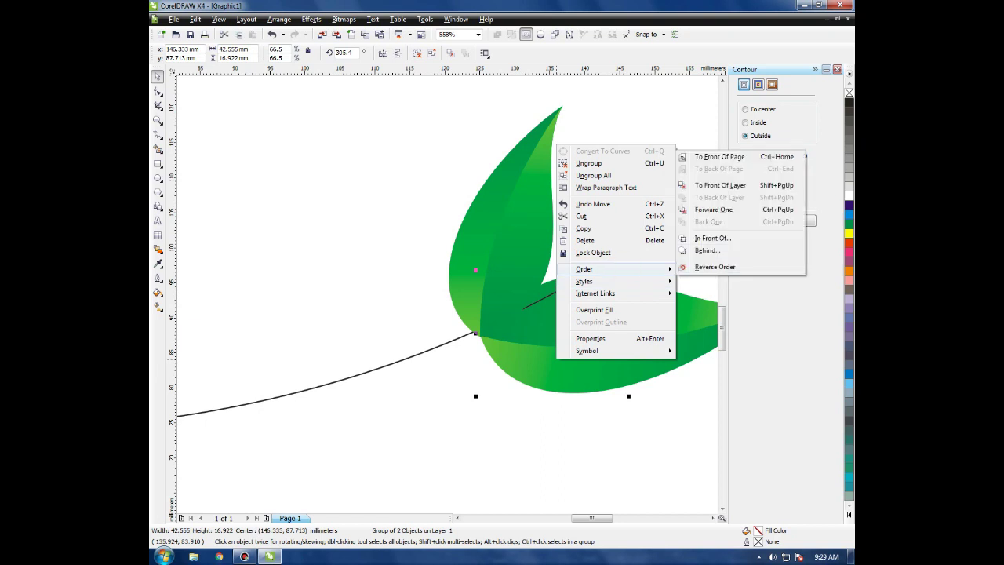
{"action": "left_click", "coordinate": [710, 238]}
{"action": "left_click", "coordinate": [487, 239]}
{"action": "left_click", "coordinate": [531, 428]}
{"action": "left_click", "coordinate": [569, 322]}
Move both leaves together down along the curve toward its lower end and group them as a pair.
{"action": "key", "text": "F3"}
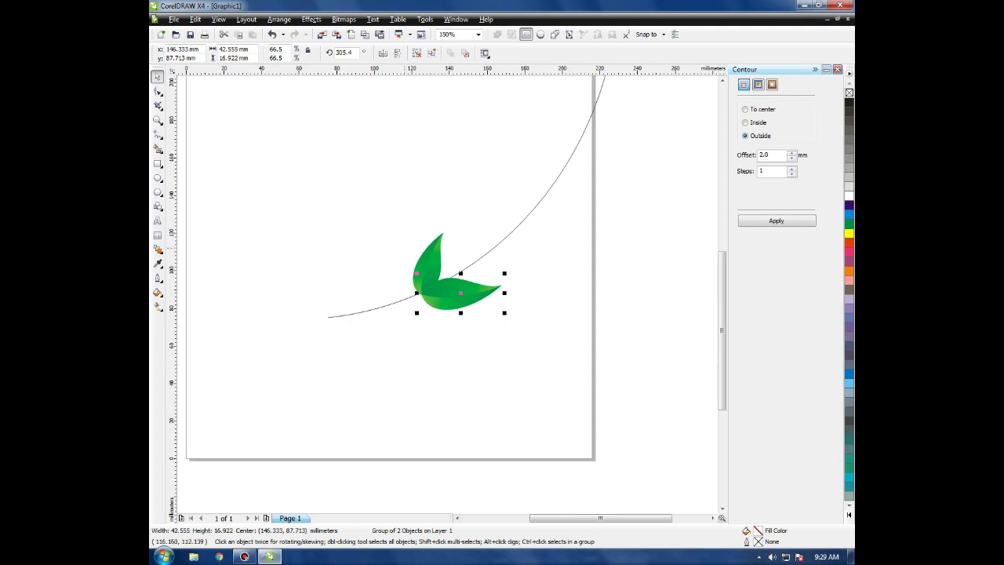
{"action": "key", "text": "F2"}
{"action": "left_click_drag", "start_coordinate": [424, 235], "coordinate": [563, 396]}
{"action": "left_click", "coordinate": [273, 152], "text": "shift"}
{"action": "left_click_drag", "start_coordinate": [381, 246], "coordinate": [344, 261]}
{"action": "scroll", "coordinate": [343, 261], "scroll_direction": "down", "scroll_amount": 1}
{"action": "scroll", "coordinate": [445, 292], "scroll_direction": "down", "scroll_amount": 2}
{"action": "scroll", "coordinate": [377, 227], "scroll_direction": "up", "scroll_amount": 3}
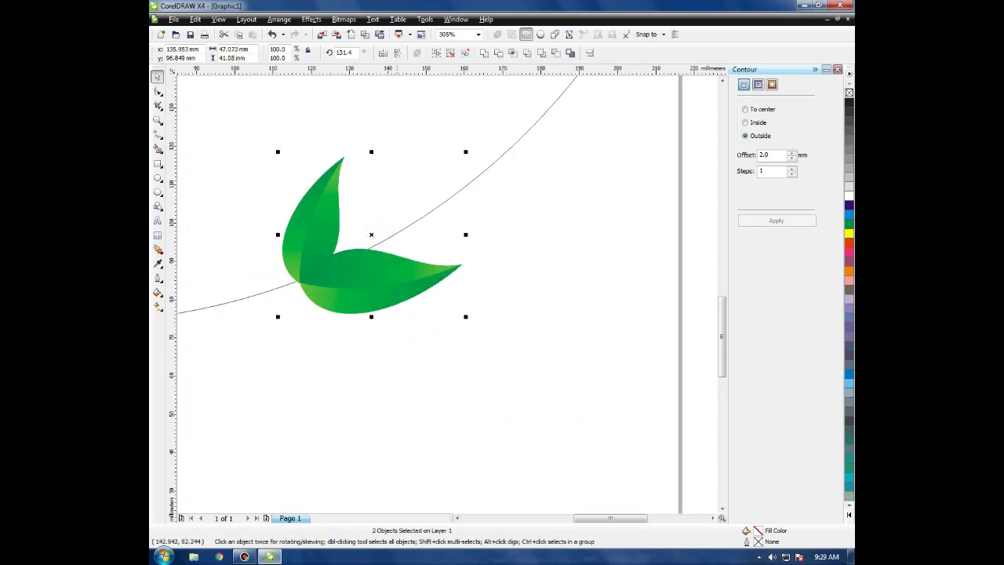
{"action": "right_click", "coordinate": [366, 269]}
{"action": "left_click", "coordinate": [395, 300]}
Rotate the leaf pair slightly clockwise and reposition its base on the curve.
{"action": "left_click", "coordinate": [371, 270]}
{"action": "left_click_drag", "start_coordinate": [464, 151], "coordinate": [476, 168]}
{"action": "left_click", "coordinate": [328, 281]}
{"action": "left_click_drag", "start_coordinate": [318, 275], "coordinate": [319, 288]}
{"action": "scroll", "coordinate": [318, 288], "scroll_direction": "down", "scroll_amount": 2}
{"action": "scroll", "coordinate": [414, 109], "scroll_direction": "up", "scroll_amount": 2}
Copy the leaf pair to the curve's upper end, rotate the copy to 48.2 degrees and scale it to 57.7%.
{"action": "left_click_drag", "start_coordinate": [348, 392], "coordinate": [519, 160]}
{"action": "left_click", "coordinate": [516, 162]}
{"action": "left_click_drag", "start_coordinate": [470, 100], "coordinate": [467, 169]}
{"action": "left_click", "coordinate": [527, 164]}
{"action": "left_click_drag", "start_coordinate": [539, 164], "coordinate": [507, 138]}
{"action": "left_click_drag", "start_coordinate": [534, 93], "coordinate": [503, 118]}
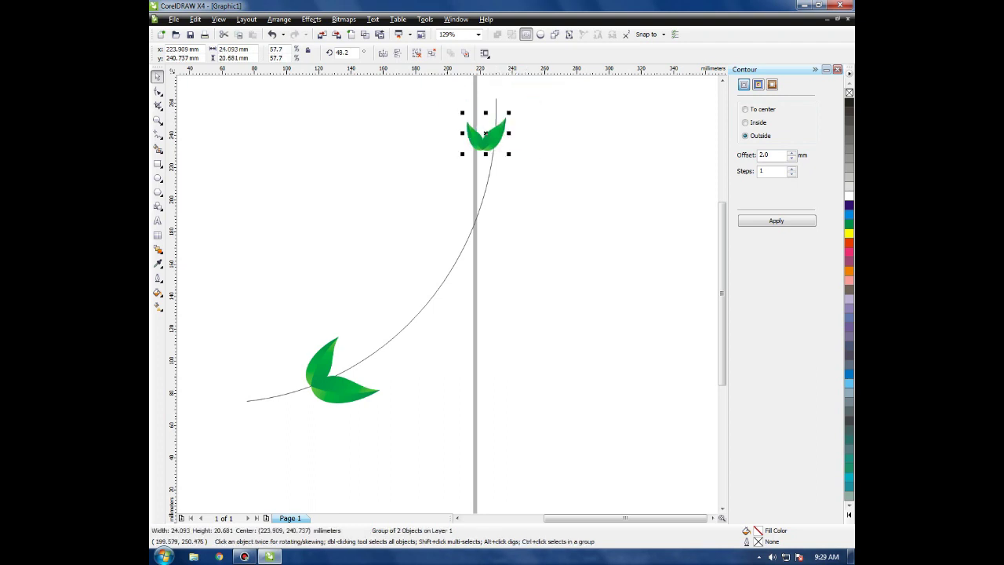
Move the small leaf pair so its base sits on the curve near the upper end.
{"action": "scroll", "coordinate": [447, 100], "scroll_direction": "up", "scroll_amount": 4}
{"action": "left_click_drag", "start_coordinate": [368, 267], "coordinate": [418, 234]}
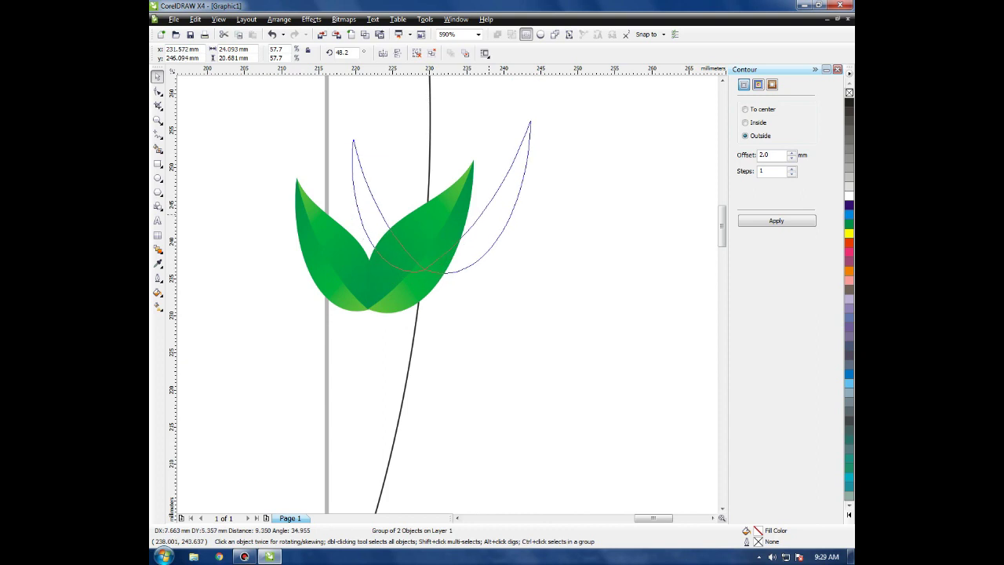
{"action": "scroll", "coordinate": [418, 235], "scroll_direction": "down", "scroll_amount": 4}
{"action": "scroll", "coordinate": [428, 268], "scroll_direction": "up", "scroll_amount": 2}
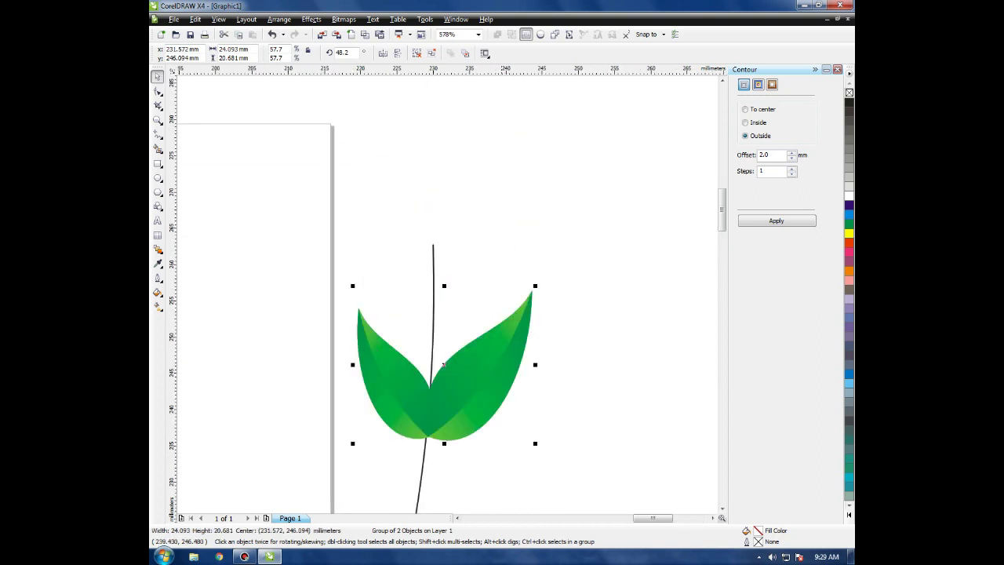
{"action": "scroll", "coordinate": [436, 288], "scroll_direction": "down", "scroll_amount": 3}
Blend the large and small leaf pairs with 10 steps.
{"action": "key", "text": "F3"}
{"action": "key", "text": "F2"}
{"action": "left_click_drag", "start_coordinate": [385, 219], "coordinate": [562, 406]}
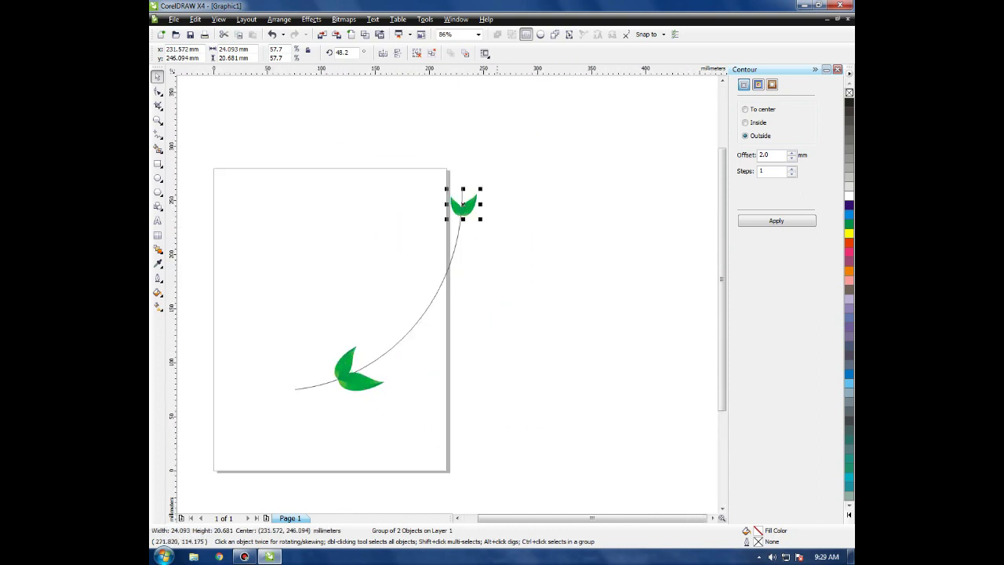
{"action": "left_click", "coordinate": [382, 404]}
{"action": "left_click", "coordinate": [353, 383]}
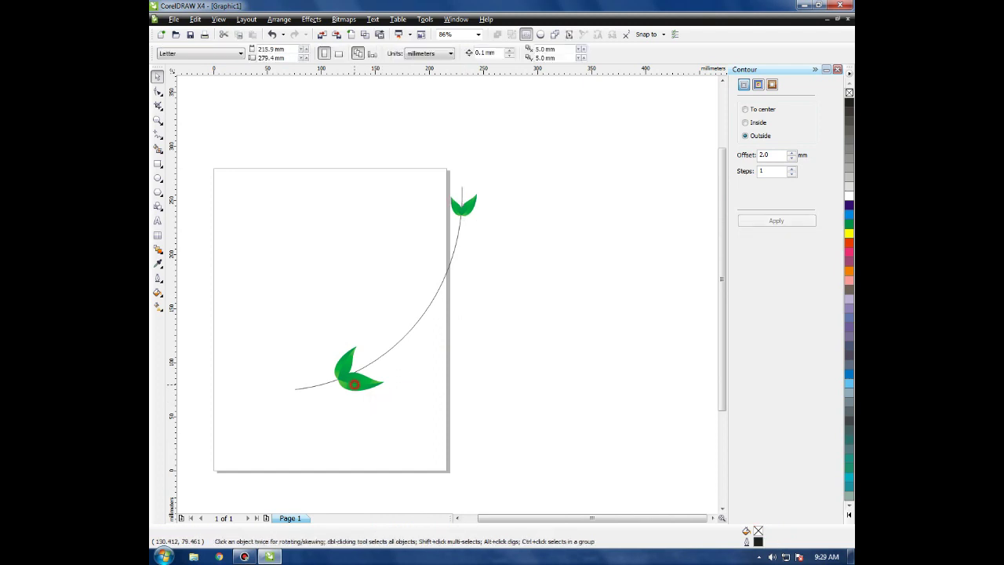
{"action": "left_click", "coordinate": [464, 211], "text": "shift"}
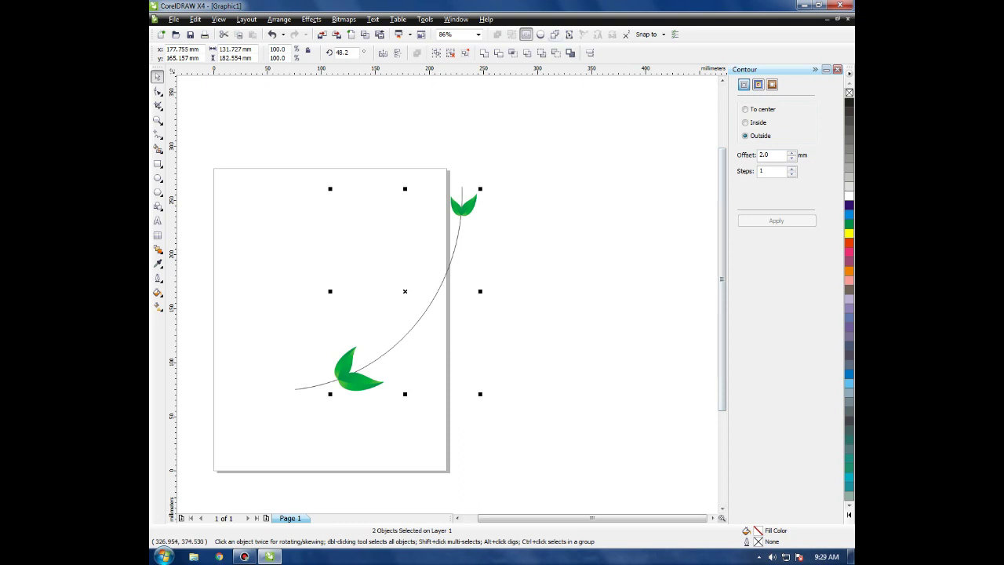
{"action": "left_click", "coordinate": [555, 34]}
{"action": "double_click", "coordinate": [749, 135]}
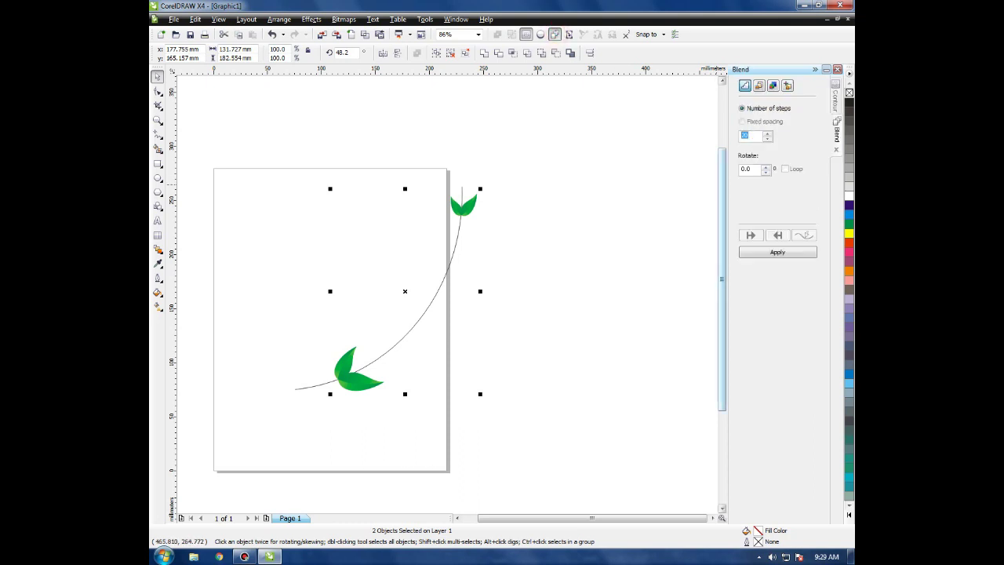
{"action": "type", "text": "10"}
{"action": "left_click", "coordinate": [777, 251]}
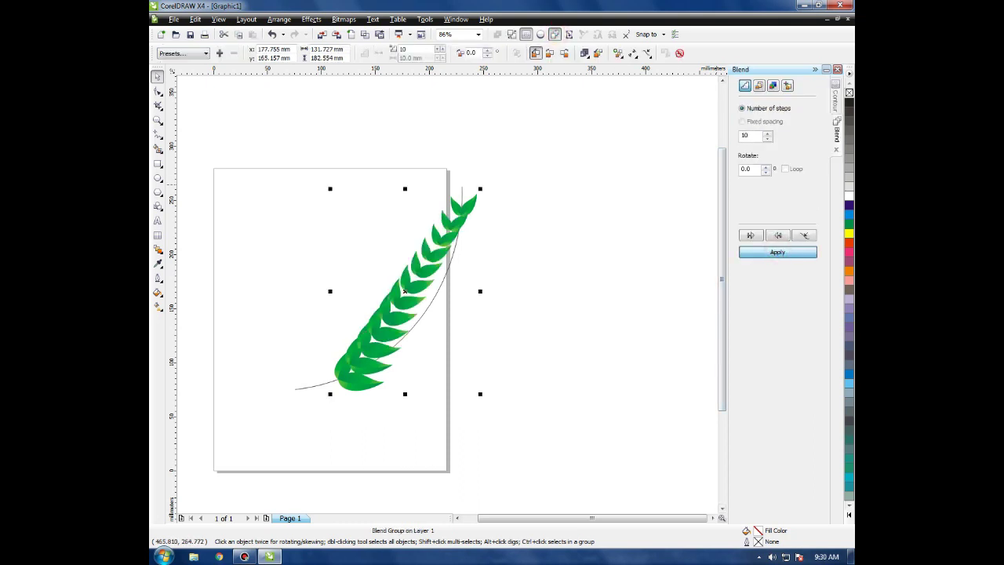
Set the curve as the leaf blend's path and rotate all blended objects along it.
{"action": "left_click", "coordinate": [803, 235]}
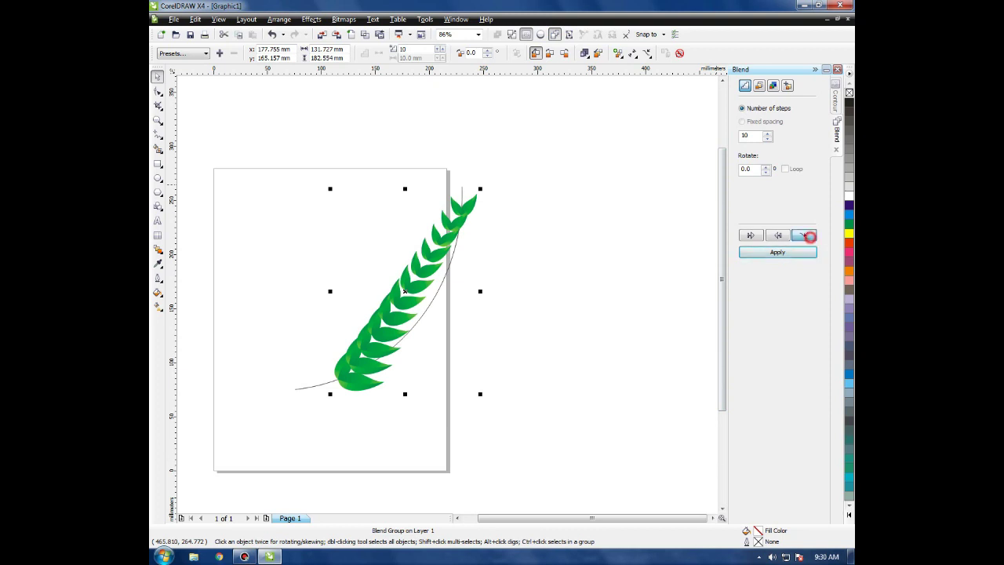
{"action": "left_click", "coordinate": [745, 249]}
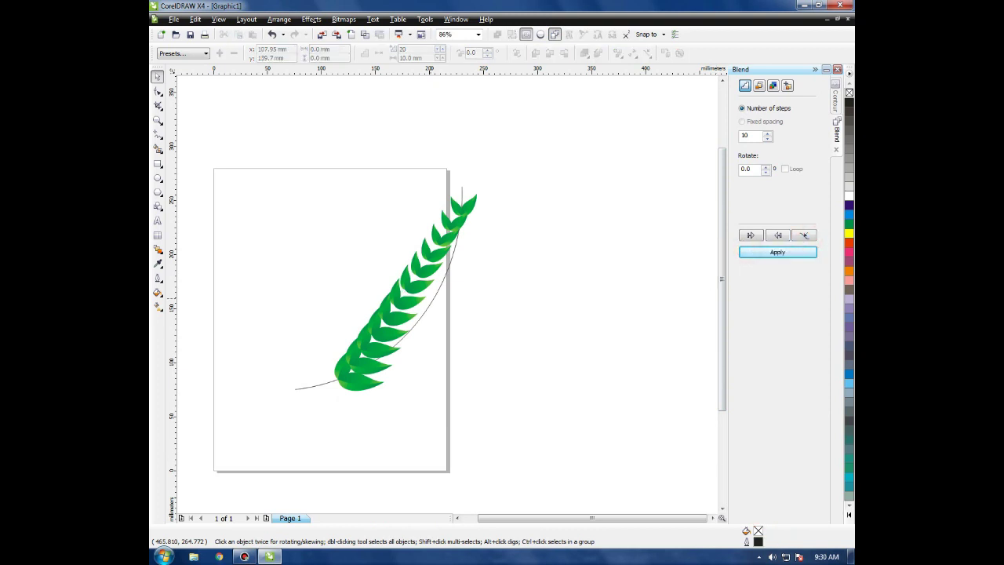
{"action": "left_click", "coordinate": [433, 300]}
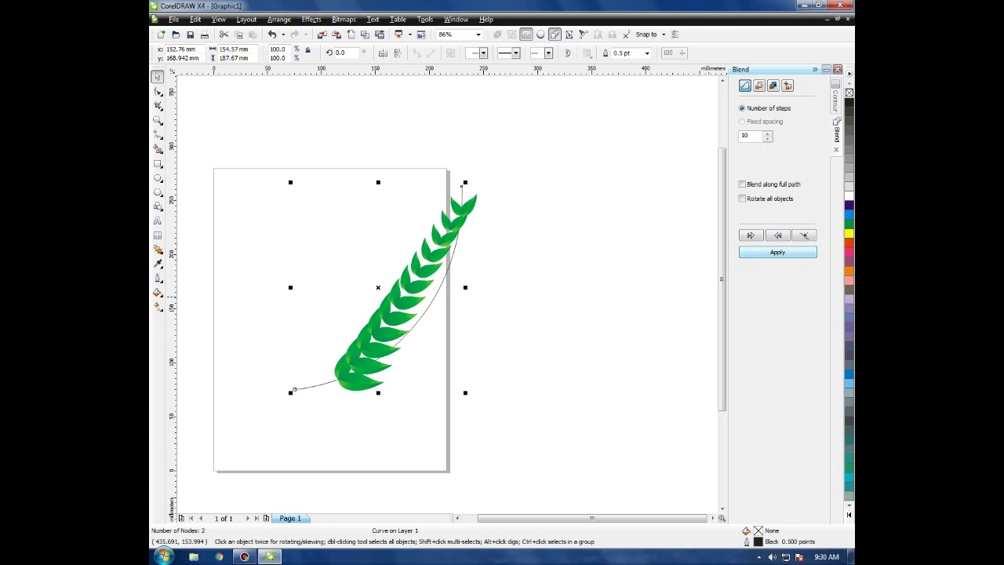
{"action": "left_click", "coordinate": [777, 252]}
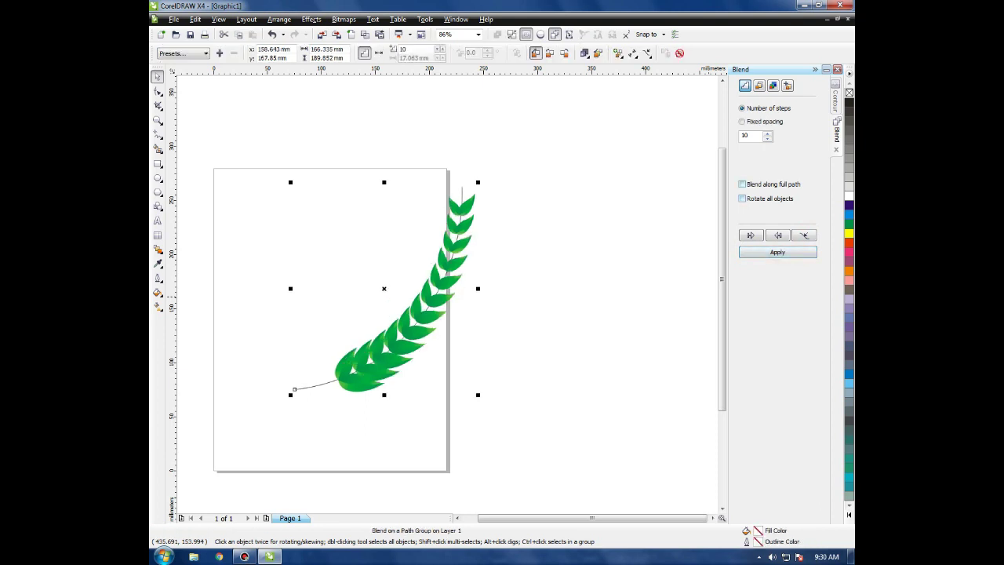
{"action": "left_click", "coordinate": [741, 199]}
{"action": "left_click", "coordinate": [772, 252]}
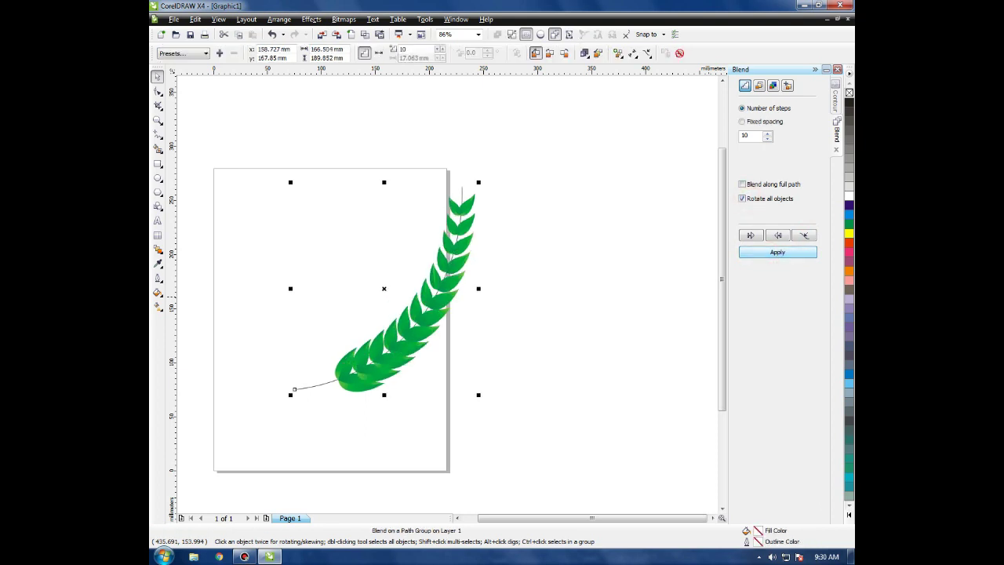
Try spreading the leaf blend along the full path and undo it.
{"action": "left_click", "coordinate": [764, 184]}
{"action": "left_click", "coordinate": [777, 252]}
{"action": "key", "text": "ctrl+z"}
Try the leaf blend with 12 steps and undo the change.
{"action": "double_click", "coordinate": [747, 134]}
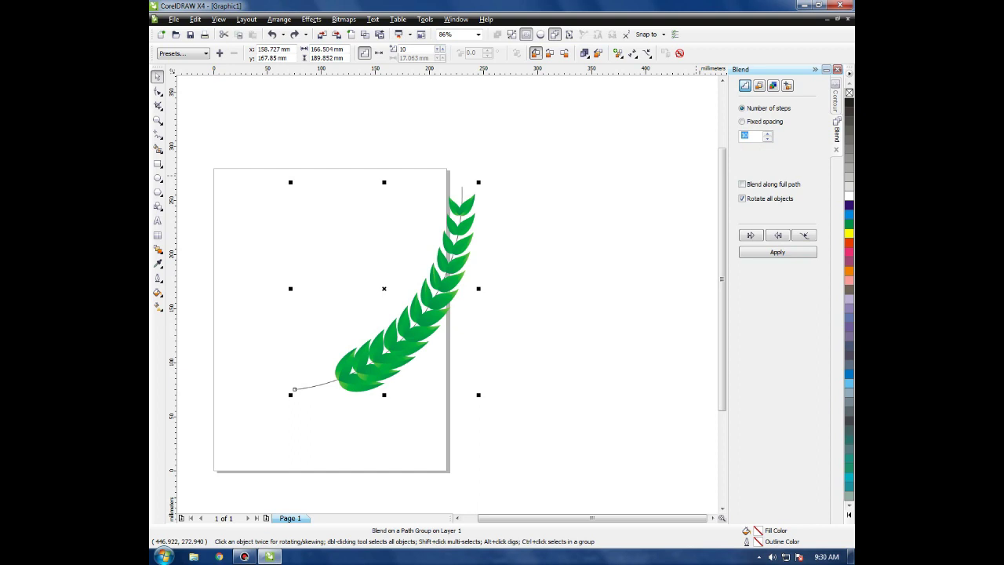
{"action": "left_click", "coordinate": [777, 252]}
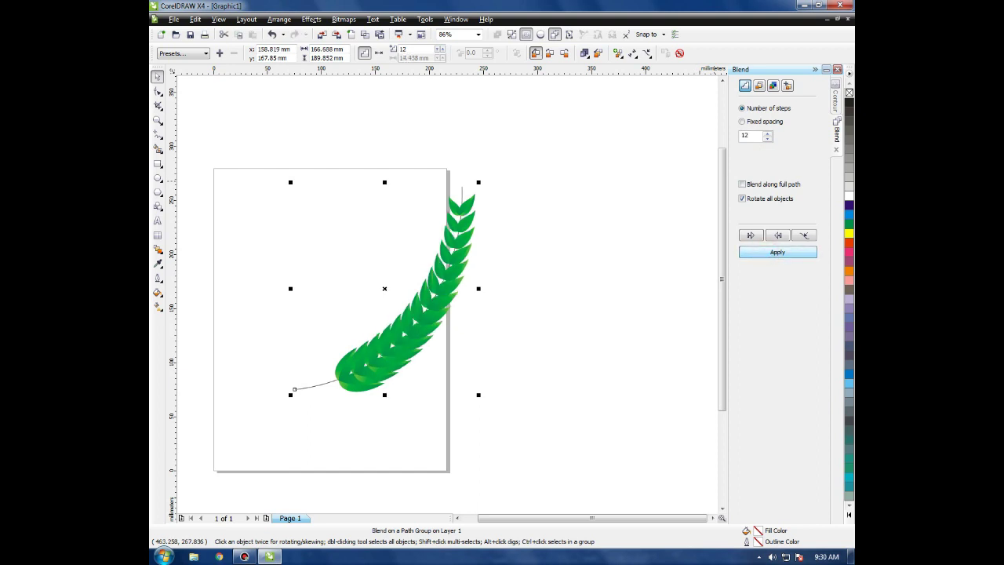
{"action": "left_click", "coordinate": [544, 208]}
{"action": "left_click", "coordinate": [469, 224]}
{"action": "left_click", "coordinate": [504, 213]}
{"action": "left_click", "coordinate": [471, 205]}
{"action": "key", "text": "F2"}
{"action": "left_click_drag", "start_coordinate": [406, 152], "coordinate": [536, 270]}
{"action": "key", "text": "ctrl+z"}
Scale the blend's upper end leaf pair to 79.0%.
{"action": "left_click", "coordinate": [564, 258]}
{"action": "left_click", "coordinate": [442, 266]}
{"action": "left_click", "coordinate": [464, 230]}
{"action": "left_click", "coordinate": [434, 273]}
{"action": "left_click_drag", "start_coordinate": [463, 236], "coordinate": [477, 219]}
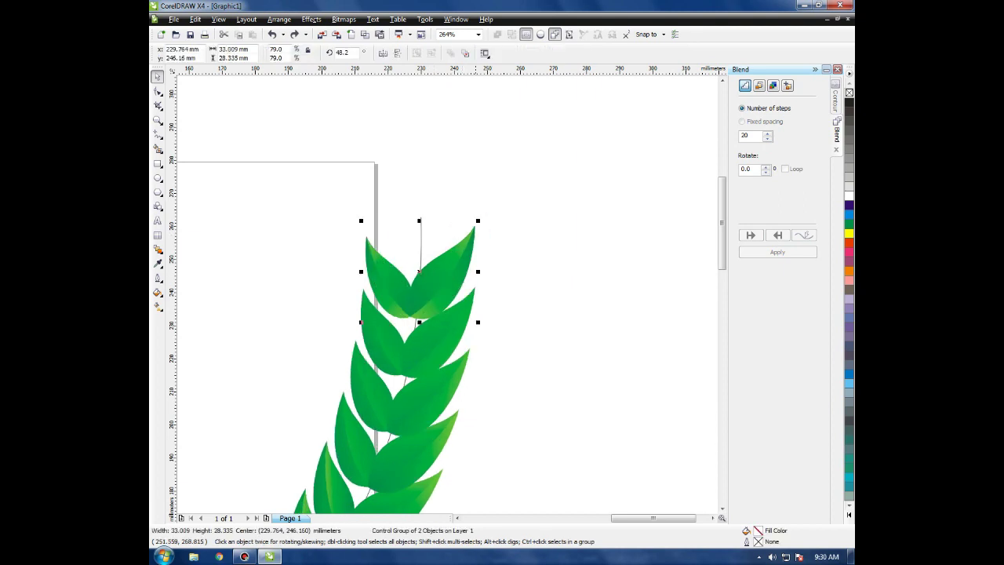
Rotate the upper end leaf pair to 45.6 degrees and adjust its position on the curve.
{"action": "scroll", "coordinate": [343, 206], "scroll_direction": "up", "scroll_amount": 2}
{"action": "left_click", "coordinate": [366, 291]}
{"action": "left_click", "coordinate": [470, 282]}
{"action": "left_click", "coordinate": [348, 275]}
{"action": "left_click_drag", "start_coordinate": [348, 238], "coordinate": [346, 307]}
{"action": "left_click_drag", "start_coordinate": [363, 350], "coordinate": [367, 300]}
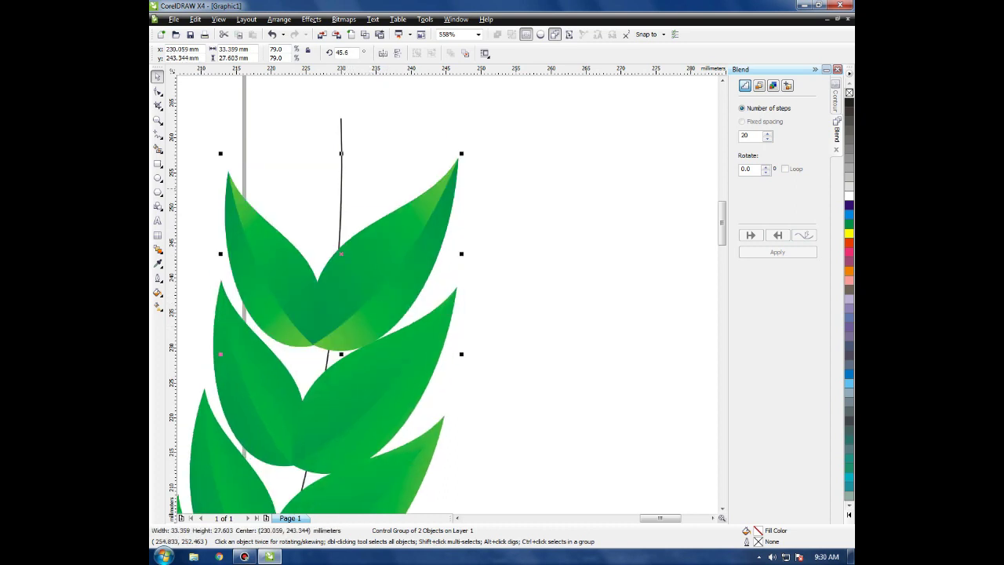
Rotate the upper end leaf pair slightly further to follow the direction of the curve's tip.
{"action": "left_click", "coordinate": [446, 184]}
{"action": "left_click_drag", "start_coordinate": [464, 153], "coordinate": [451, 140]}
{"action": "key", "text": "F3"}
{"action": "key", "text": "F3"}
{"action": "key", "text": "F3"}
{"action": "key", "text": "F3"}
{"action": "left_click", "coordinate": [482, 355]}
{"action": "key", "text": "F2"}
{"action": "left_click_drag", "start_coordinate": [377, 257], "coordinate": [276, 133]}
{"action": "left_click", "coordinate": [481, 306]}
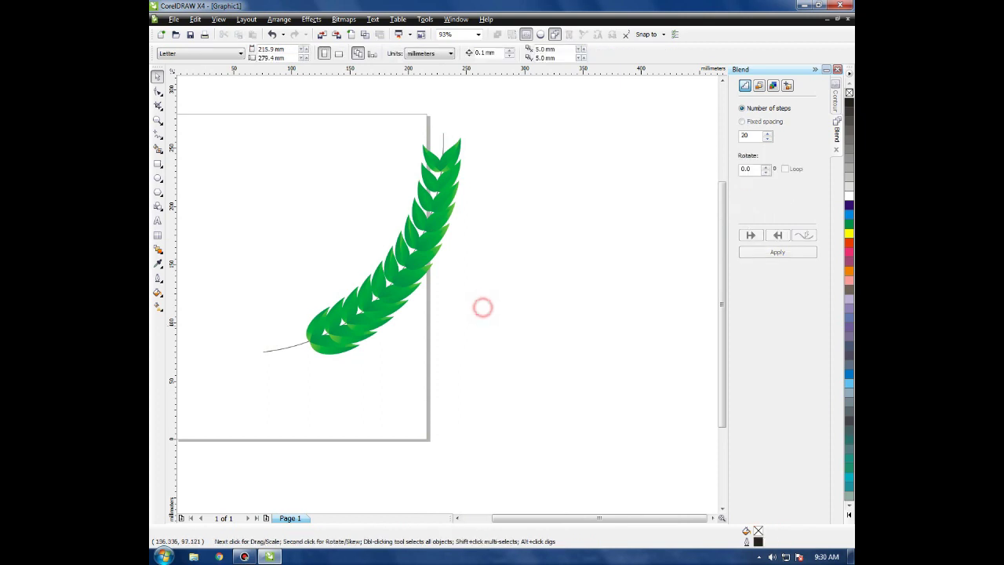
Break the leaf blend apart from its path and delete the guide curve.
{"action": "left_click", "coordinate": [298, 344]}
{"action": "right_click", "coordinate": [298, 344]}
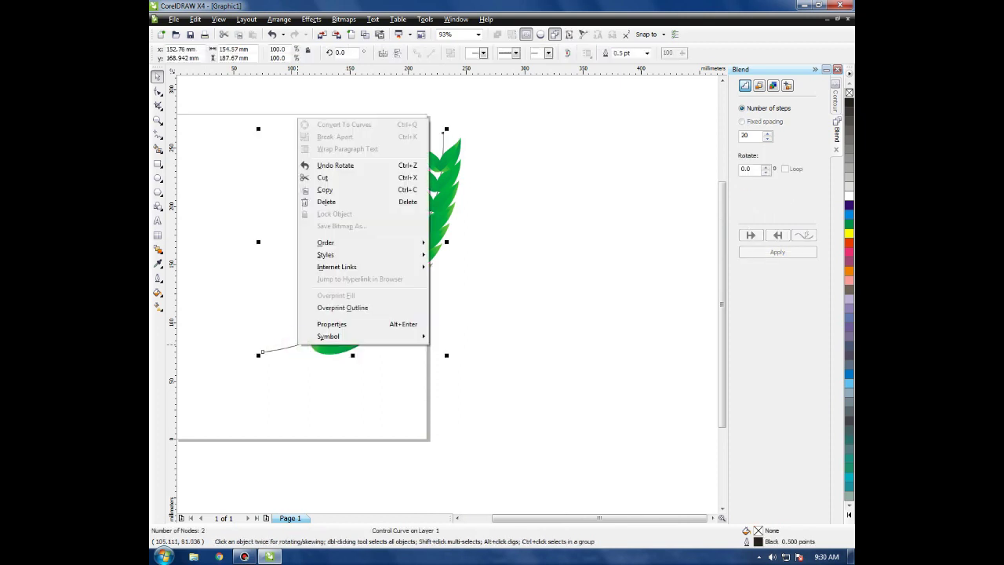
{"action": "left_click", "coordinate": [301, 344]}
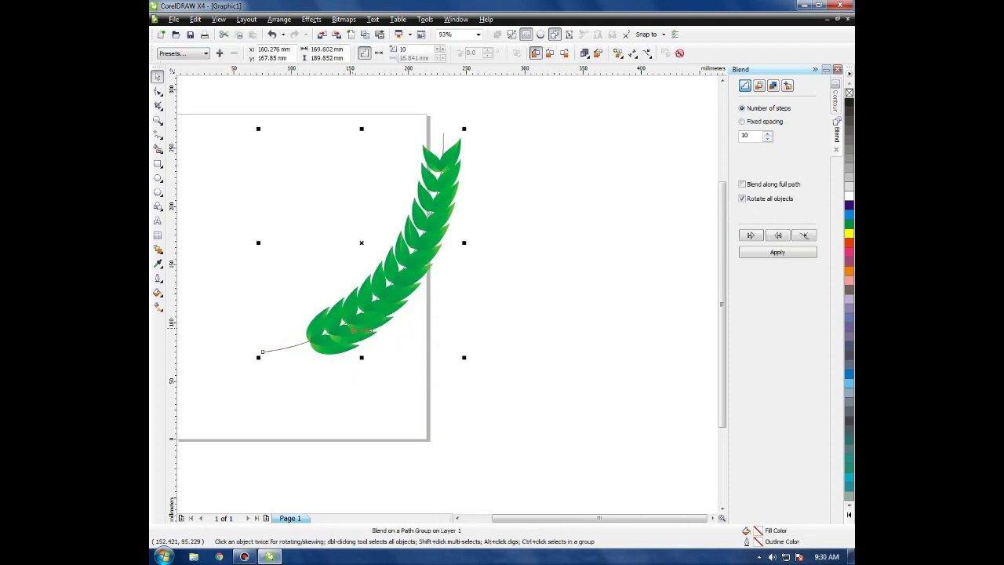
{"action": "right_click", "coordinate": [353, 329]}
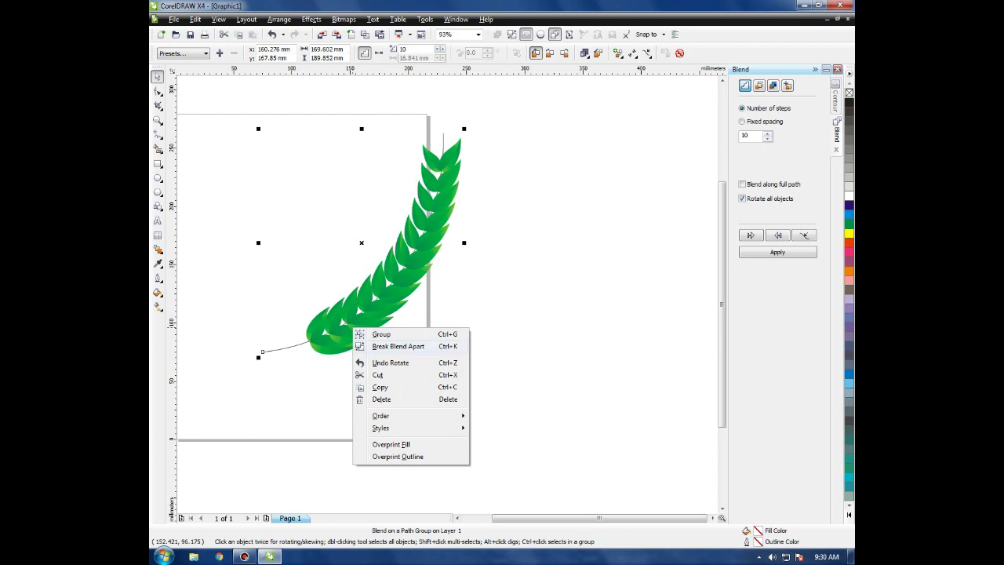
{"action": "left_click", "coordinate": [375, 345]}
{"action": "left_click", "coordinate": [459, 360]}
{"action": "left_click", "coordinate": [444, 132]}
{"action": "key", "text": "Delete"}
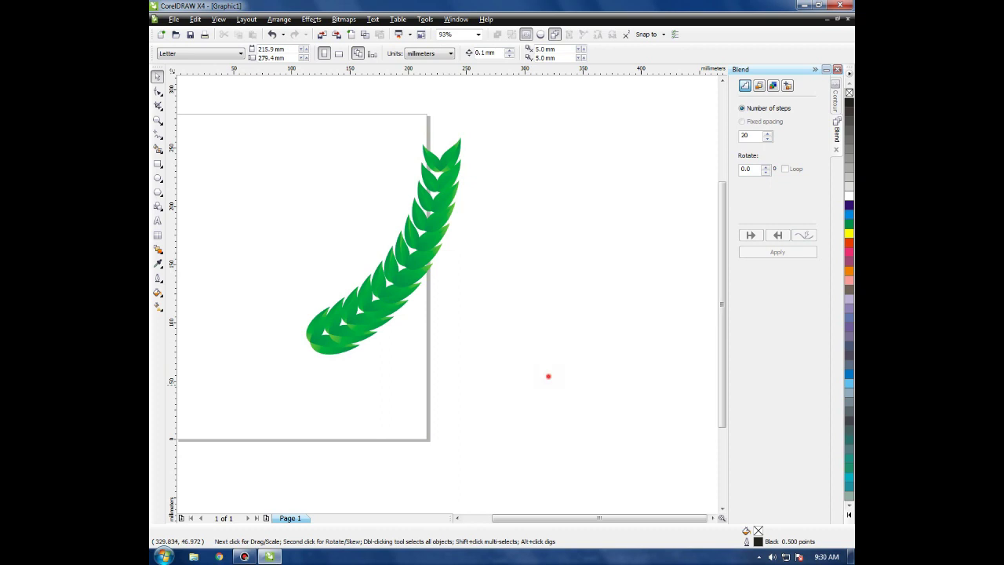
Make a horizontally mirrored copy of the whole leaf branch so the two branches meet at their lower ends.
{"action": "key", "text": "ctrl+a"}
{"action": "left_click_drag", "start_coordinate": [463, 243], "coordinate": [253, 249]}
{"action": "right_click", "coordinate": [252, 249]}
{"action": "scroll", "coordinate": [308, 282], "scroll_direction": "down", "scroll_amount": 1}
{"action": "scroll", "coordinate": [435, 319], "scroll_direction": "up", "scroll_amount": 3}
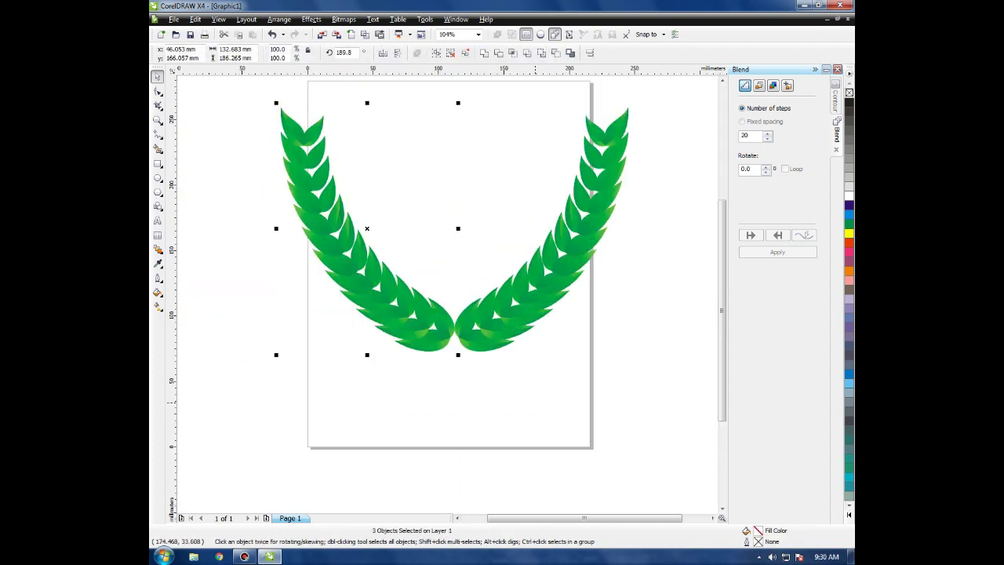
{"action": "left_click", "coordinate": [544, 397]}
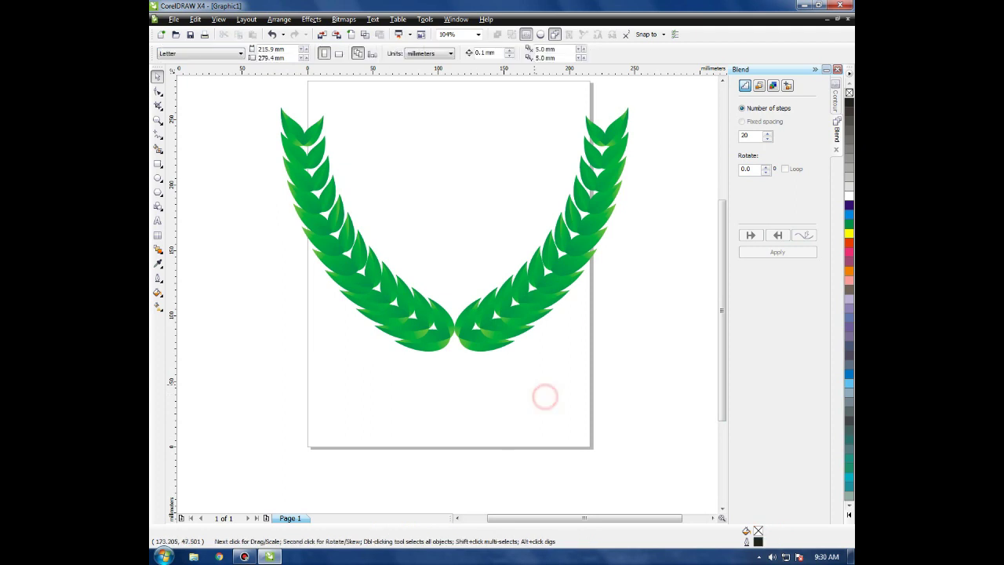
Move both leaf branches together toward the page's middle and scale them to 35.2%.
{"action": "scroll", "coordinate": [543, 392], "scroll_direction": "down", "scroll_amount": 1}
{"action": "left_click_drag", "start_coordinate": [541, 304], "coordinate": [286, 117]}
{"action": "left_click_drag", "start_coordinate": [453, 242], "coordinate": [443, 257]}
{"action": "left_click_drag", "start_coordinate": [487, 173], "coordinate": [433, 210]}
{"action": "key", "text": "F2"}
{"action": "left_click_drag", "start_coordinate": [348, 187], "coordinate": [488, 302]}
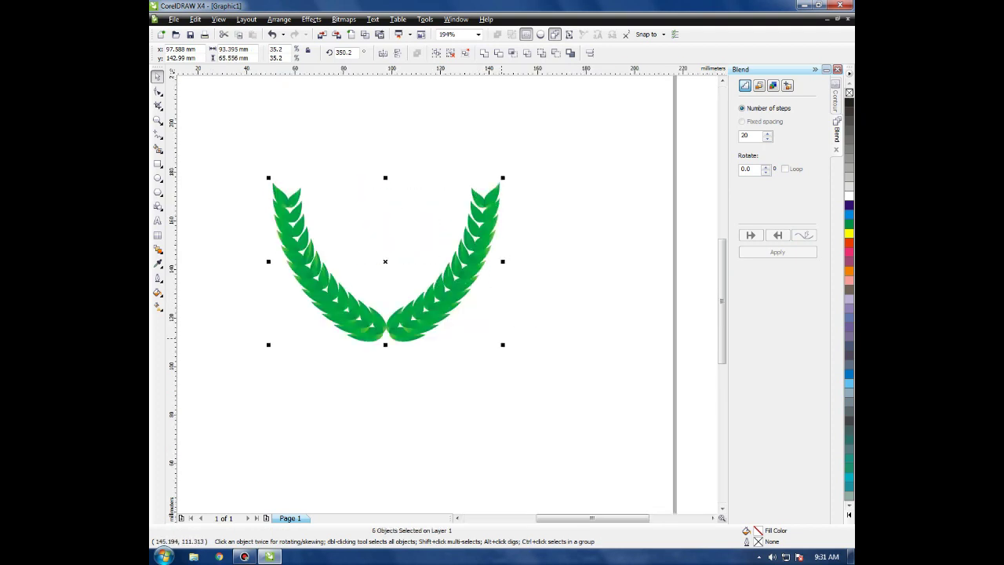
{"action": "left_click", "coordinate": [511, 334]}
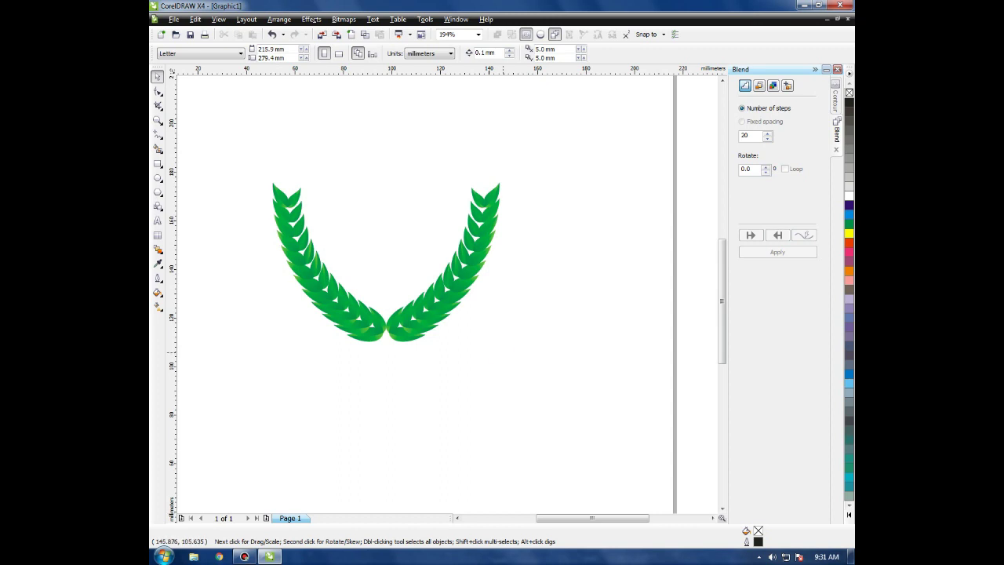
Draw an open outline of three straight segments for the shield's left half between the branches, about 30 mm wide and 71 mm high.
{"action": "scroll", "coordinate": [513, 355], "scroll_direction": "down", "scroll_amount": 2}
{"action": "key", "text": "F2"}
{"action": "left_click_drag", "start_coordinate": [359, 211], "coordinate": [510, 360]}
{"action": "left_click", "coordinate": [522, 386]}
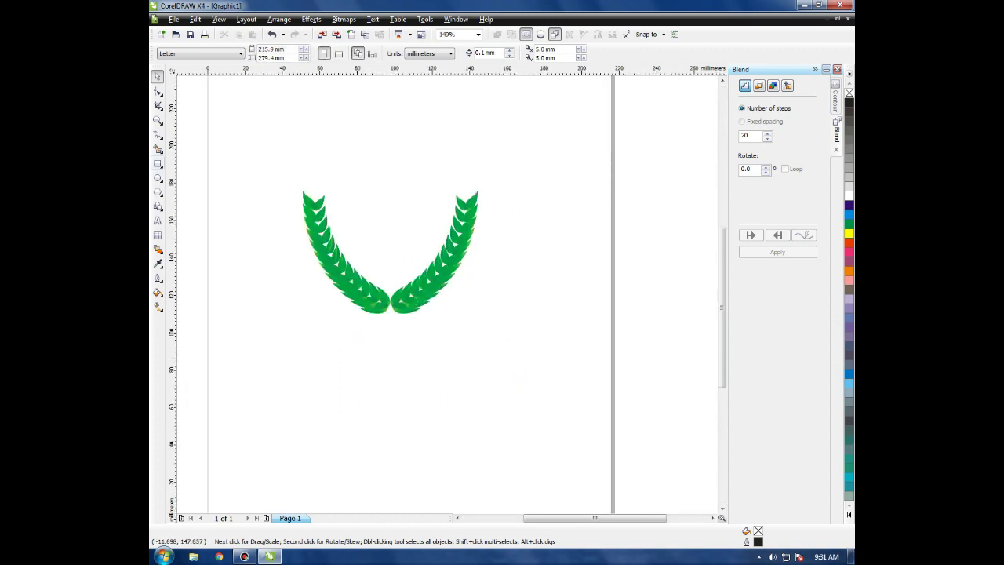
{"action": "left_click", "coordinate": [157, 134]}
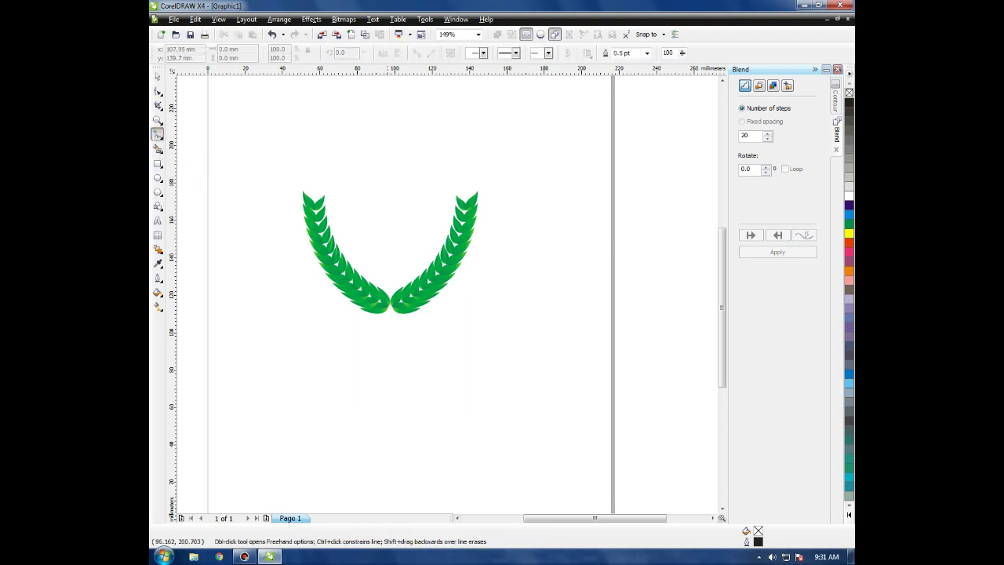
{"action": "left_click", "coordinate": [387, 142]}
{"action": "double_click", "coordinate": [329, 142]}
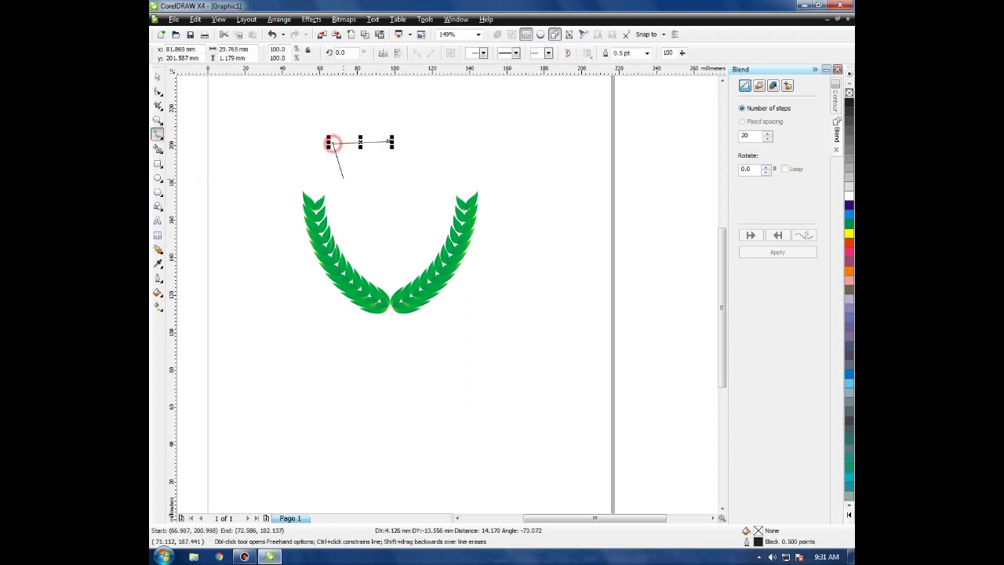
{"action": "double_click", "coordinate": [337, 224]}
{"action": "double_click", "coordinate": [379, 274]}
{"action": "key", "text": "space"}
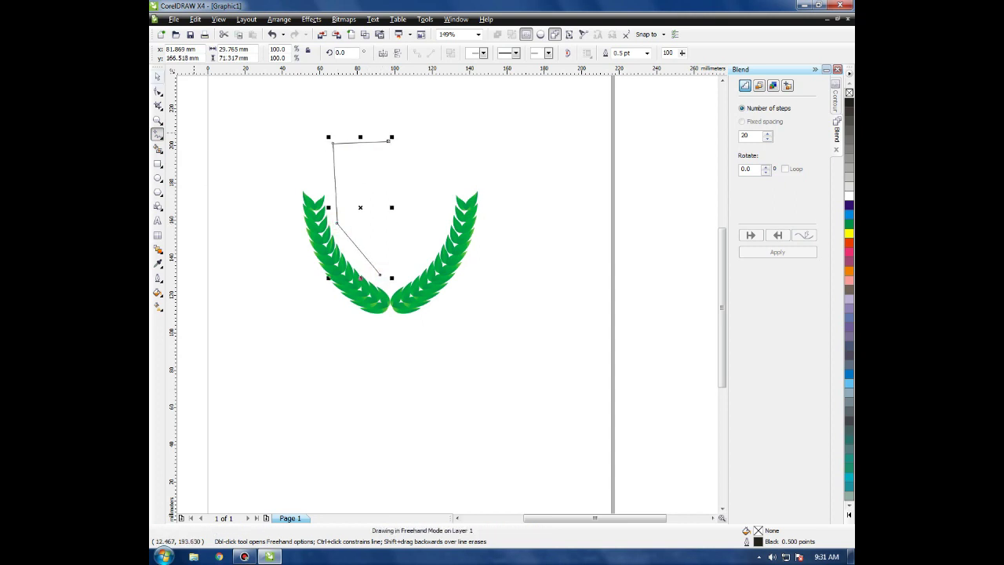
Convert the half-shield's segments to curves and delete its middle side node so the side bends smoothly down to the lower end.
{"action": "scroll", "coordinate": [325, 147], "scroll_direction": "up", "scroll_amount": 2}
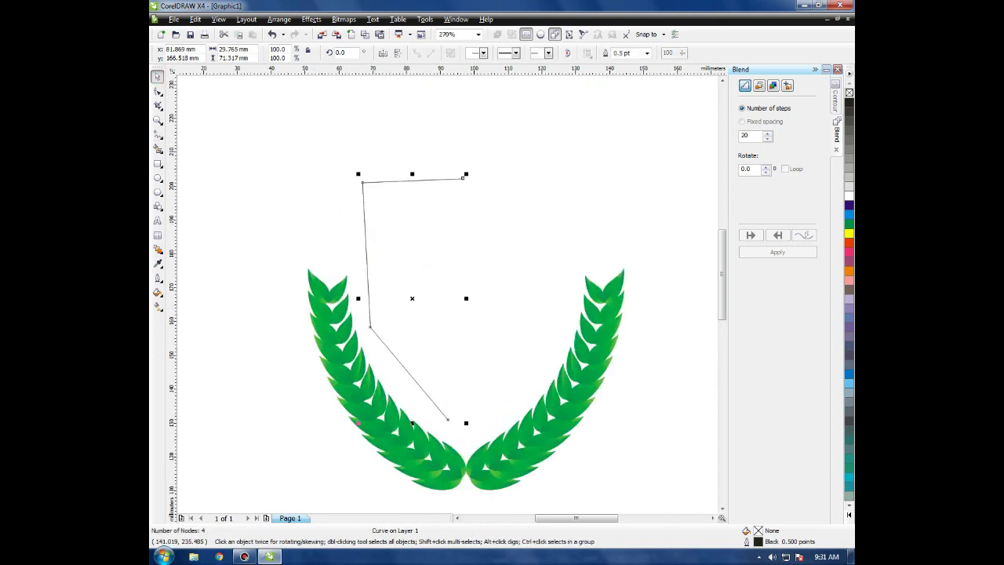
{"action": "left_click", "coordinate": [157, 91]}
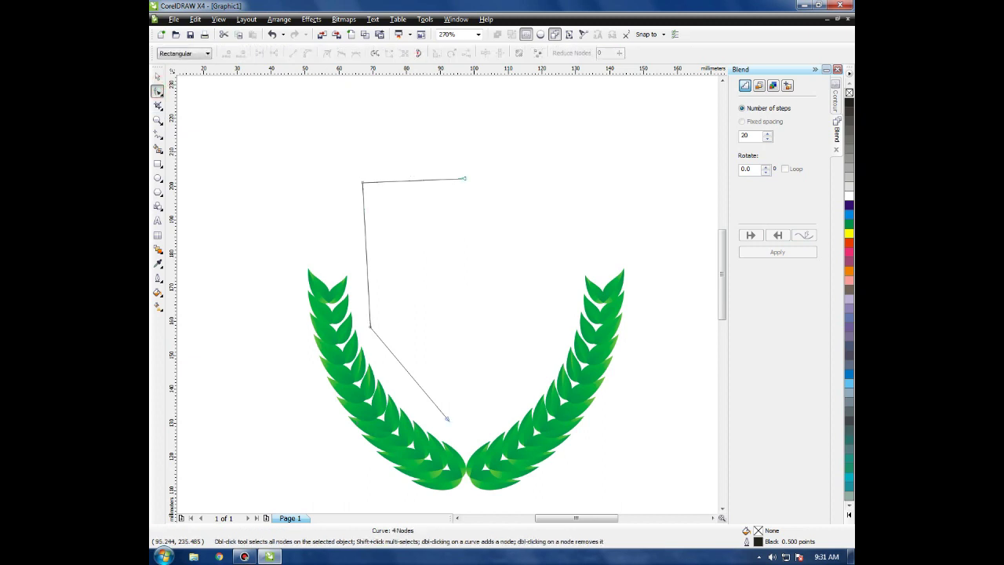
{"action": "left_click", "coordinate": [538, 52]}
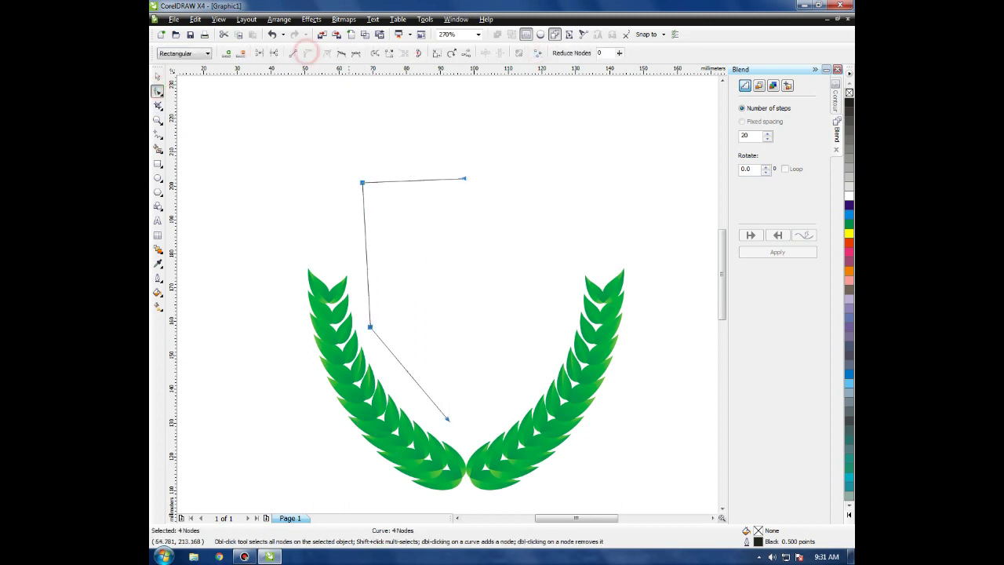
{"action": "left_click_drag", "start_coordinate": [405, 369], "coordinate": [391, 382]}
{"action": "left_click_drag", "start_coordinate": [358, 298], "coordinate": [385, 348]}
{"action": "key", "text": "Delete"}
{"action": "left_click_drag", "start_coordinate": [344, 165], "coordinate": [374, 192]}
{"action": "left_click", "coordinate": [157, 76]}
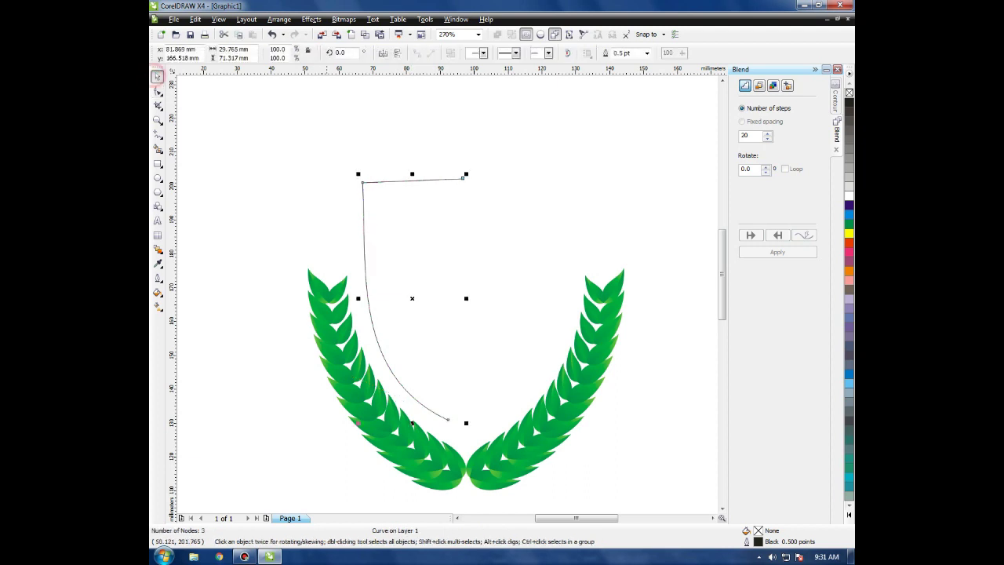
Make a horizontally mirrored copy of the half-shield so the two halves meet at the top centre.
{"action": "left_click_drag", "start_coordinate": [358, 298], "coordinate": [464, 296]}
{"action": "key", "text": "ctrl+z"}
{"action": "left_click_drag", "start_coordinate": [357, 299], "coordinate": [497, 309]}
{"action": "right_click", "coordinate": [497, 309]}
Combine both shield halves into one curve and join their end nodes at the lower tip and the top centre.
{"action": "left_click", "coordinate": [433, 179], "text": "shift"}
{"action": "left_click", "coordinate": [433, 179], "text": "shift"}
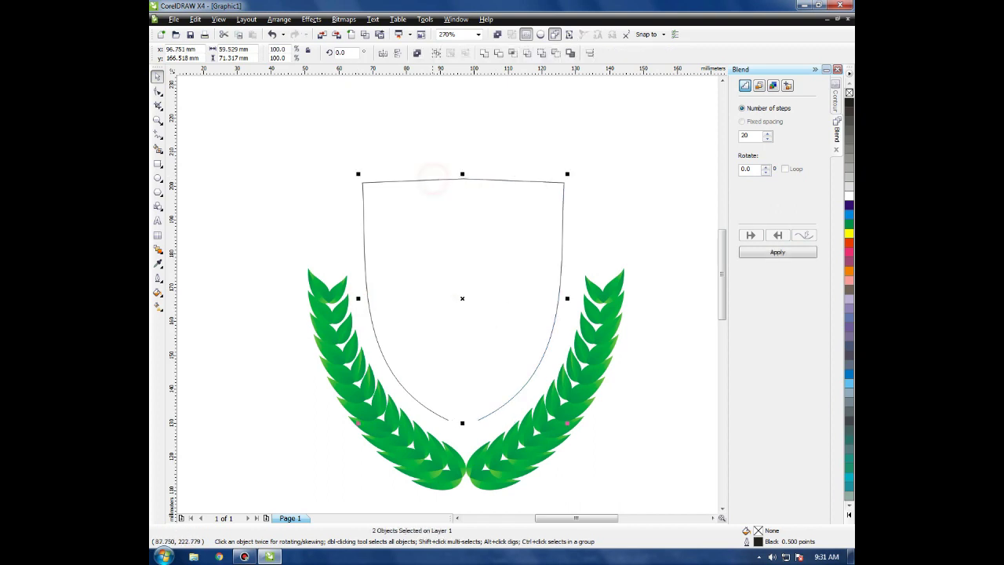
{"action": "left_click", "coordinate": [416, 52]}
{"action": "left_click", "coordinate": [158, 91]}
{"action": "left_click_drag", "start_coordinate": [426, 372], "coordinate": [499, 423]}
{"action": "left_click", "coordinate": [260, 53]}
{"action": "left_click_drag", "start_coordinate": [452, 162], "coordinate": [463, 180]}
{"action": "left_click", "coordinate": [259, 53]}
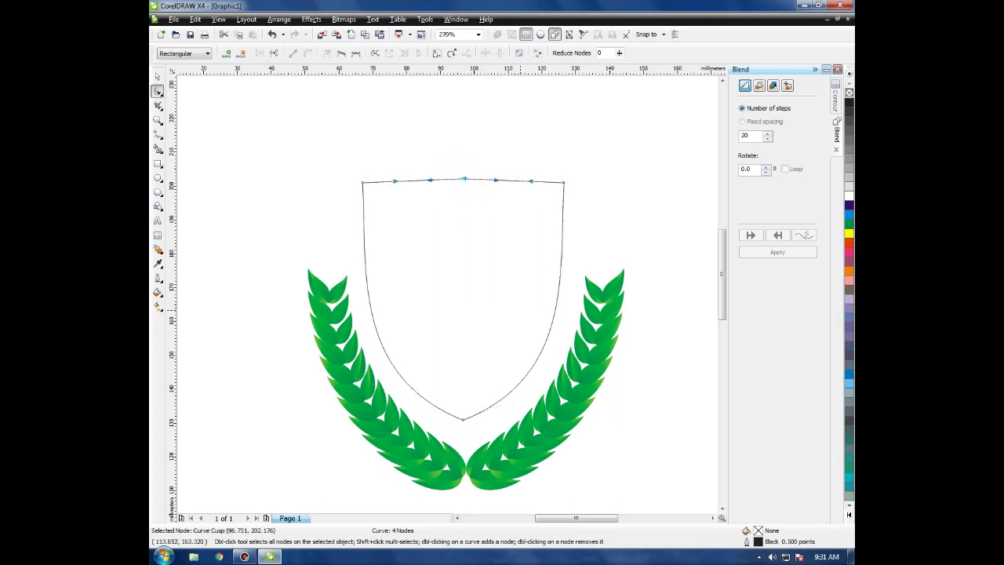
Delete the middle node of the shield's top edge to smooth it into one gentle arc.
{"action": "key", "text": "Delete"}
{"action": "left_click", "coordinate": [452, 253]}
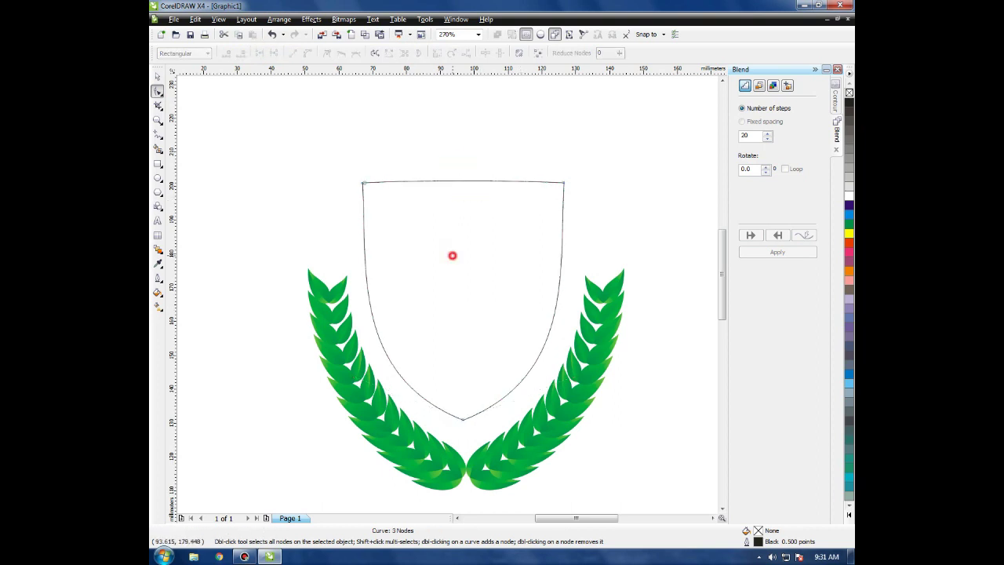
{"action": "left_click", "coordinate": [157, 75]}
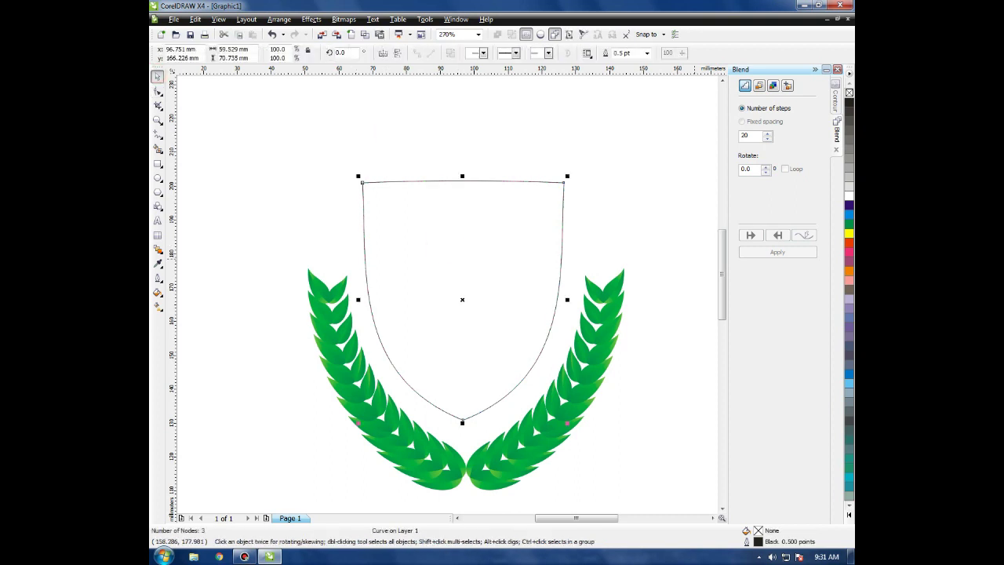
Add a one-step inside contour with a 5 mm offset to the shield and break it apart into two separate outlines.
{"action": "left_click", "coordinate": [835, 98]}
{"action": "left_click", "coordinate": [746, 124]}
{"action": "left_click", "coordinate": [764, 155]}
{"action": "type", "text": "5"}
{"action": "key", "text": "Return"}
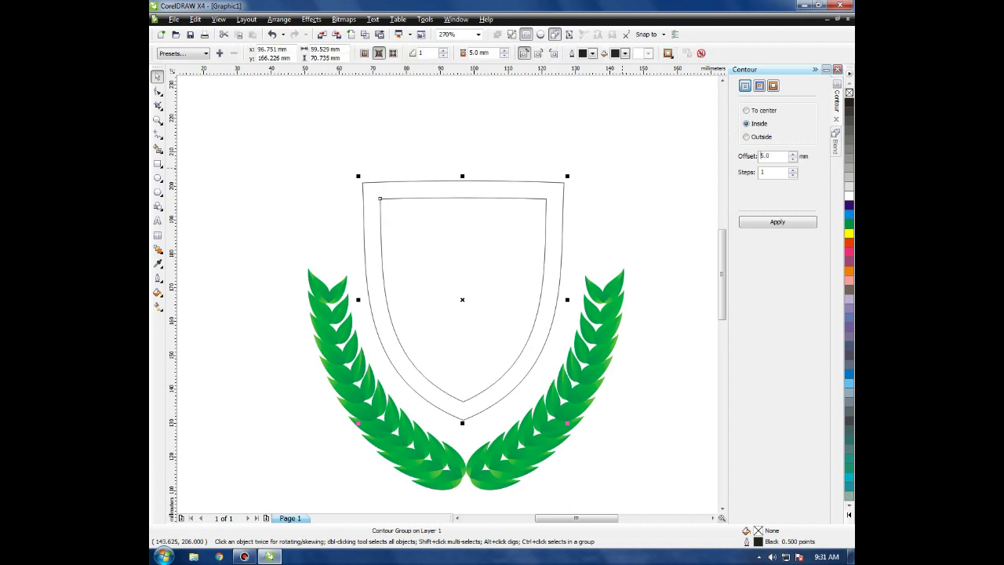
{"action": "left_click", "coordinate": [512, 34]}
{"action": "left_click", "coordinate": [538, 128]}
Fill the inner shield with a linear fountain from orange at the top to yellow at the tip, and remove its outline.
{"action": "left_click", "coordinate": [477, 223]}
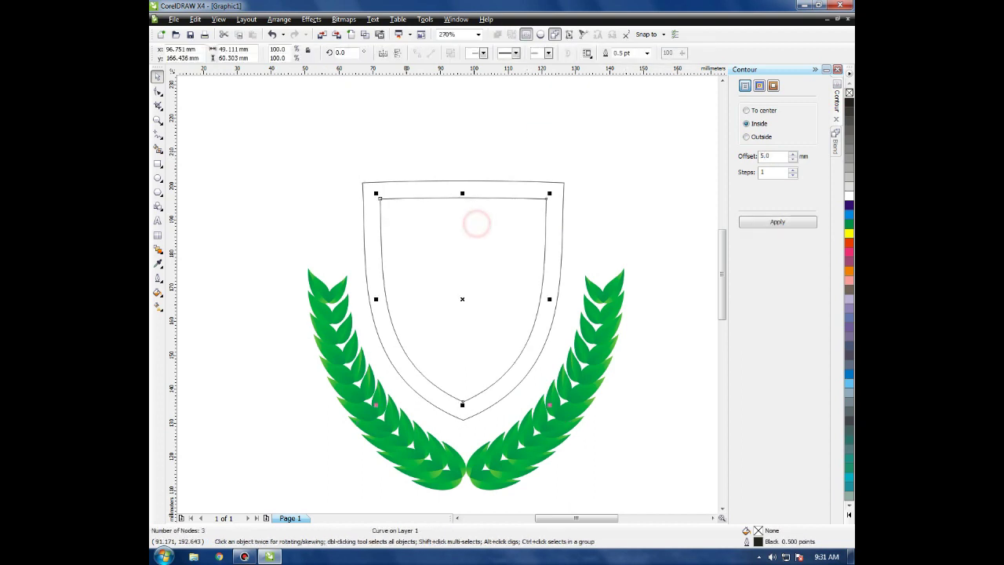
{"action": "left_click", "coordinate": [157, 292]}
{"action": "left_click", "coordinate": [206, 308]}
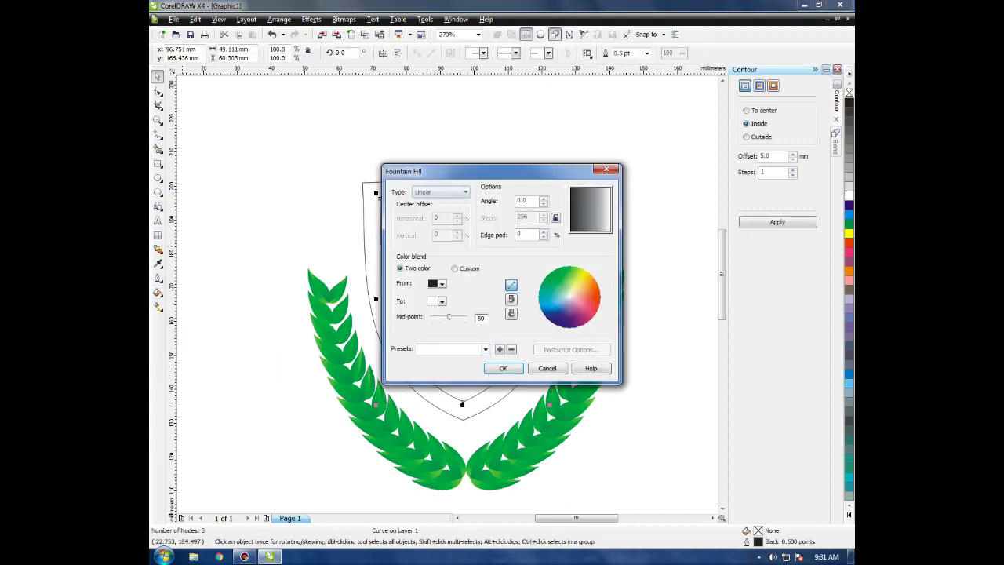
{"action": "left_click", "coordinate": [440, 283]}
{"action": "left_click", "coordinate": [432, 319]}
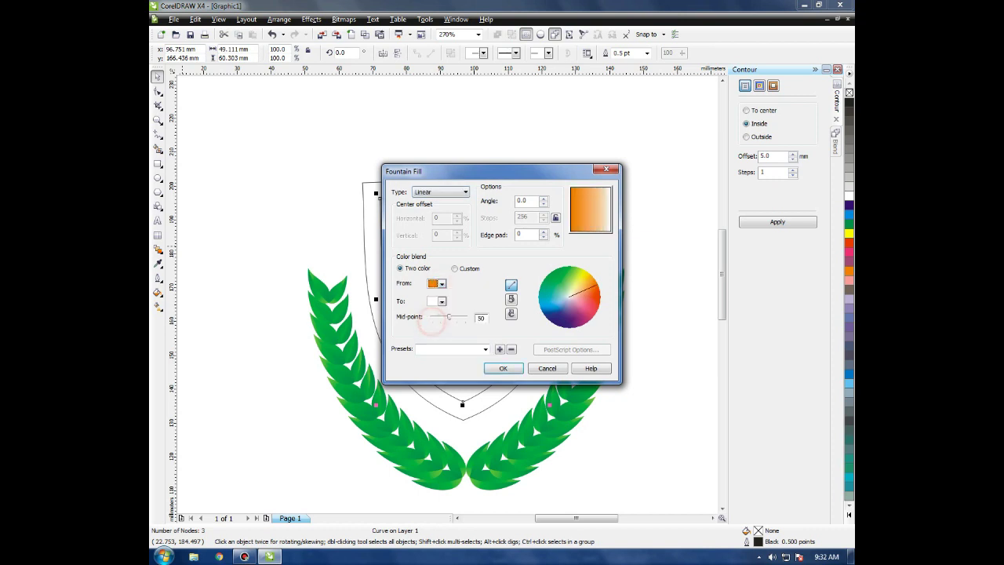
{"action": "left_click", "coordinate": [441, 301]}
{"action": "left_click", "coordinate": [449, 328]}
{"action": "left_click_drag", "start_coordinate": [579, 213], "coordinate": [596, 225]}
{"action": "left_click", "coordinate": [502, 367]}
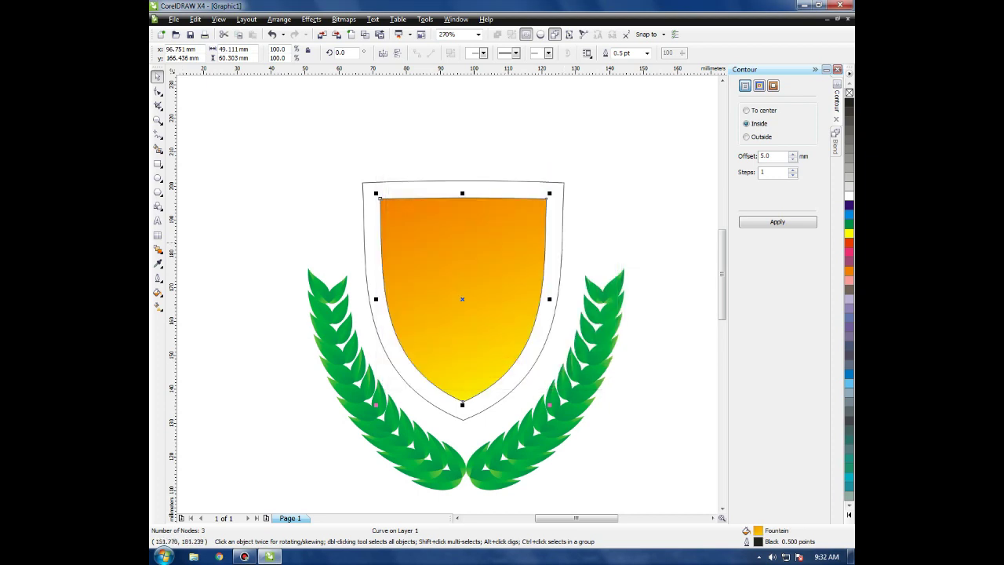
{"action": "left_click", "coordinate": [531, 155]}
Fill the outer shield with a linear orange-to-yellow fountain at 137.6°, yellow toward the upper left, and remove its outline.
{"action": "left_click", "coordinate": [520, 183]}
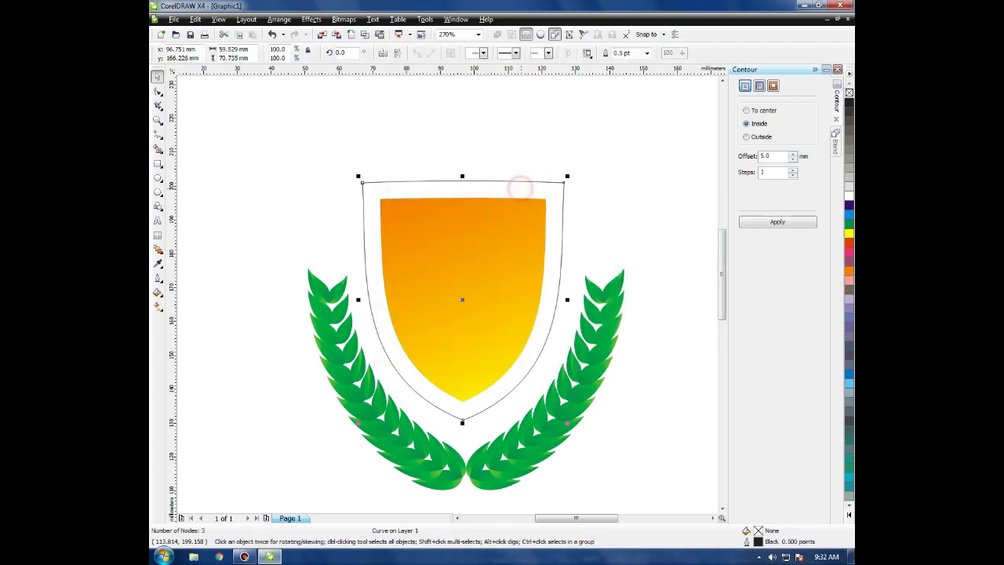
{"action": "left_click", "coordinate": [157, 292]}
{"action": "left_click", "coordinate": [200, 306]}
{"action": "left_click", "coordinate": [442, 284]}
{"action": "left_click", "coordinate": [432, 319]}
{"action": "left_click", "coordinate": [441, 301]}
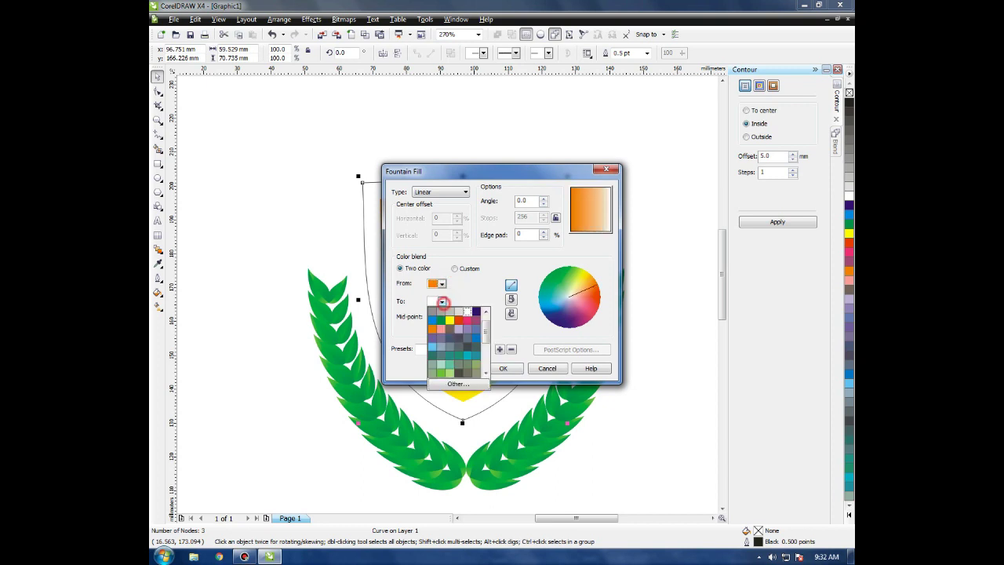
{"action": "left_click", "coordinate": [449, 320]}
{"action": "left_click_drag", "start_coordinate": [577, 194], "coordinate": [572, 192]}
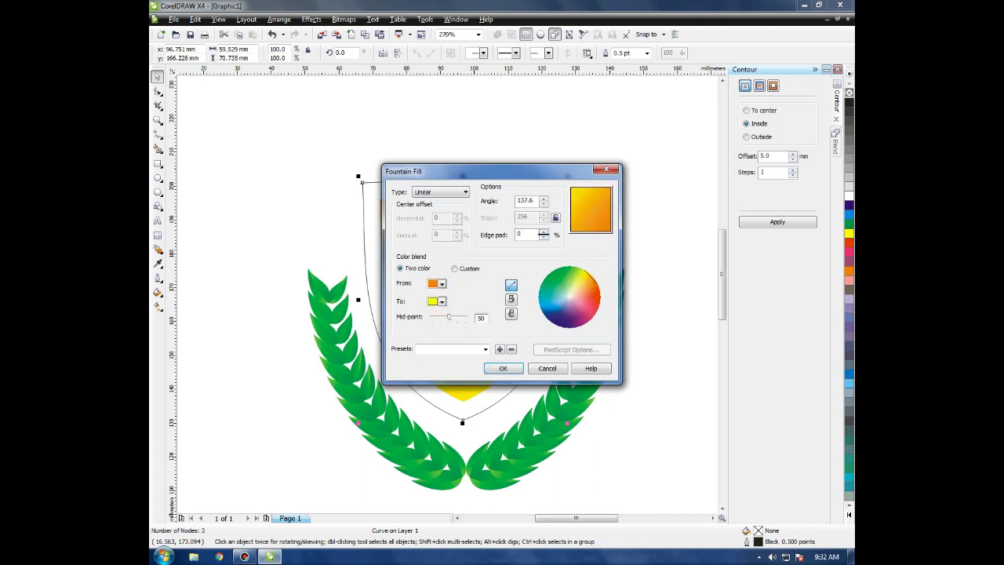
{"action": "left_click", "coordinate": [502, 368]}
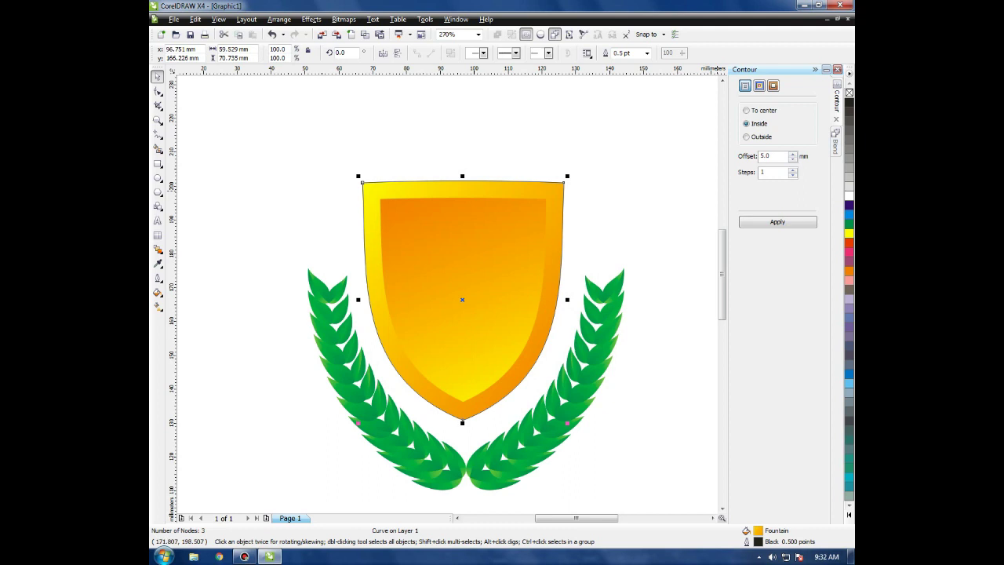
{"action": "left_click", "coordinate": [546, 130]}
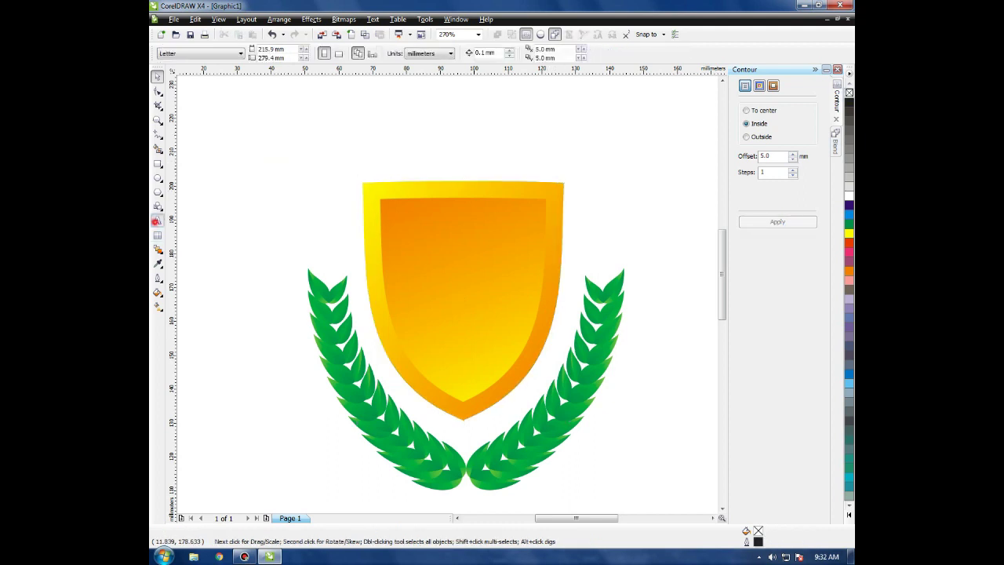
Add the letter S as artistic text in the empty area to the left of the shield.
{"action": "left_click", "coordinate": [157, 221]}
{"action": "left_click", "coordinate": [272, 201]}
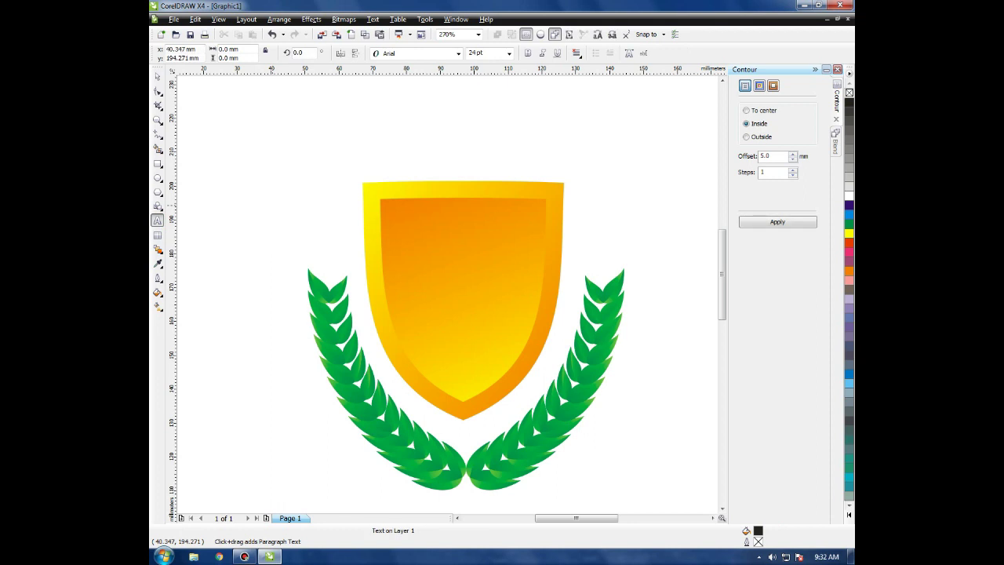
{"action": "type", "text": "S"}
{"action": "key", "text": "ctrl+space"}
Set the font of the letter S to Beast Machines.
{"action": "left_click", "coordinate": [424, 55]}
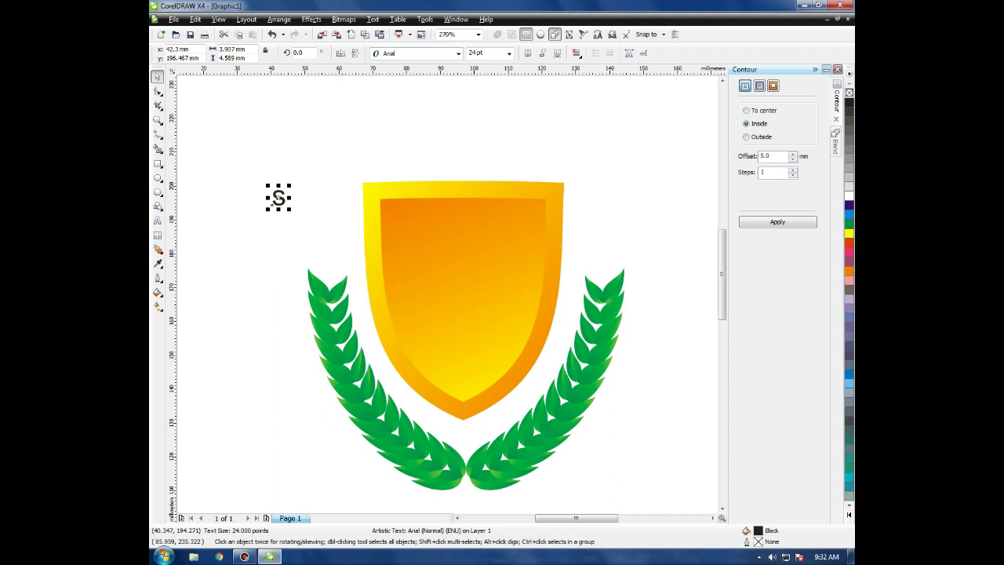
{"action": "key", "text": "alt+Down"}
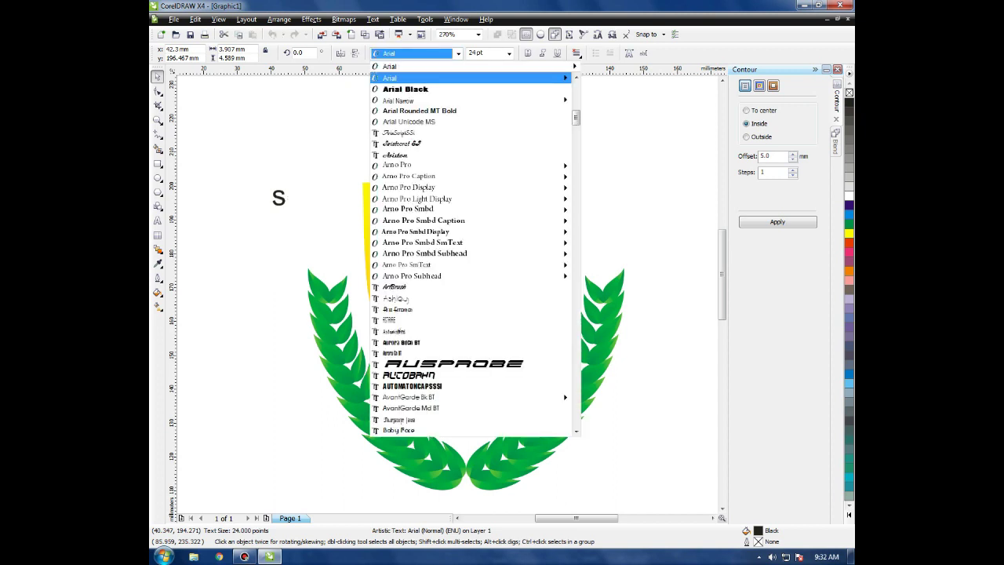
{"action": "key", "text": "Down"}
{"action": "key", "text": "Down"}
{"action": "key", "text": "Down"}
{"action": "key", "text": "Down"}
{"action": "key", "text": "Down"}
{"action": "key", "text": "Down"}
{"action": "key", "text": "Down"}
{"action": "key", "text": "Down"}
{"action": "key", "text": "Down"}
{"action": "key", "text": "Down"}
{"action": "key", "text": "Down"}
{"action": "key", "text": "Down"}
{"action": "key", "text": "Down"}
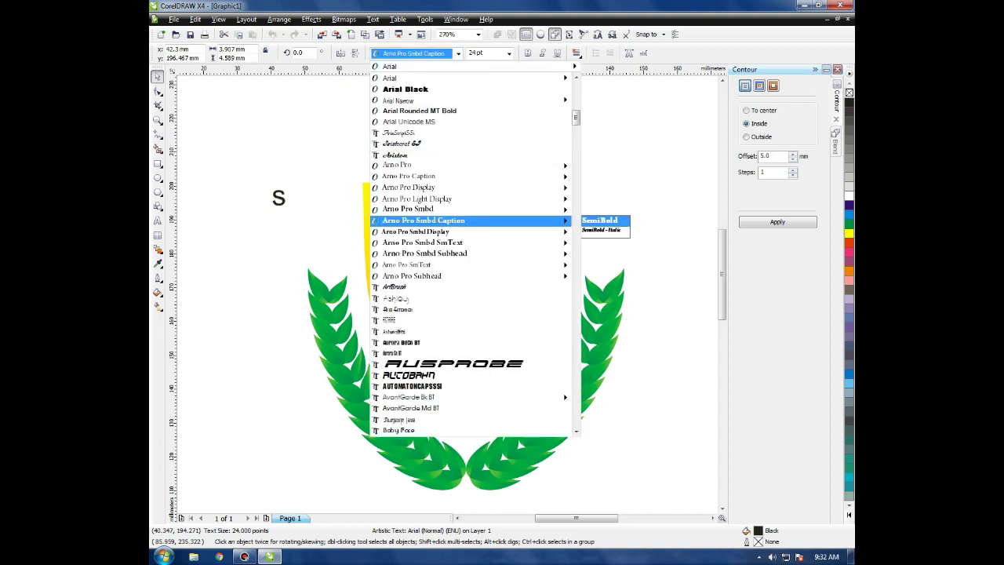
{"action": "key", "text": "Down"}
{"action": "key", "text": "Down"}
{"action": "key", "text": "Down"}
{"action": "key", "text": "Down"}
{"action": "key", "text": "Down"}
{"action": "key", "text": "Down"}
{"action": "key", "text": "Down"}
{"action": "key", "text": "Down"}
{"action": "key", "text": "Down"}
{"action": "key", "text": "Down"}
{"action": "key", "text": "Down"}
{"action": "key", "text": "Down"}
{"action": "key", "text": "Down"}
{"action": "key", "text": "Down"}
{"action": "key", "text": "Down"}
{"action": "key", "text": "Down"}
{"action": "key", "text": "Down"}
{"action": "key", "text": "Down"}
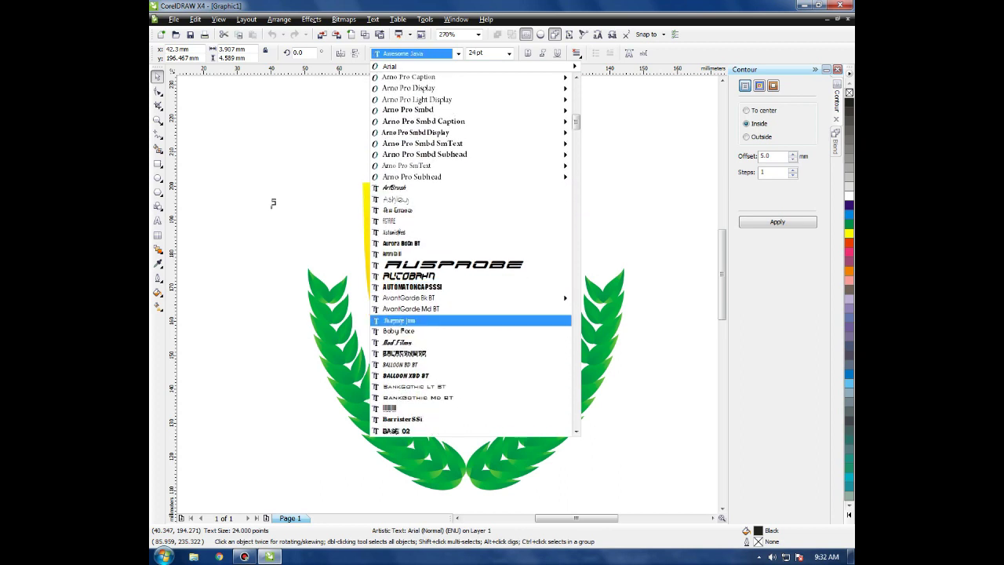
{"action": "key", "text": "Down"}
{"action": "key", "text": "Down"}
{"action": "key", "text": "Down"}
{"action": "key", "text": "Down"}
{"action": "key", "text": "Down"}
{"action": "key", "text": "Down"}
{"action": "key", "text": "Down"}
{"action": "key", "text": "Down"}
{"action": "key", "text": "Down"}
{"action": "key", "text": "Down"}
{"action": "key", "text": "Down"}
{"action": "key", "text": "Down"}
{"action": "key", "text": "Down"}
{"action": "key", "text": "Down"}
{"action": "key", "text": "Down"}
{"action": "key", "text": "Down"}
{"action": "key", "text": "Down"}
{"action": "key", "text": "Down"}
{"action": "key", "text": "Down"}
{"action": "key", "text": "Down"}
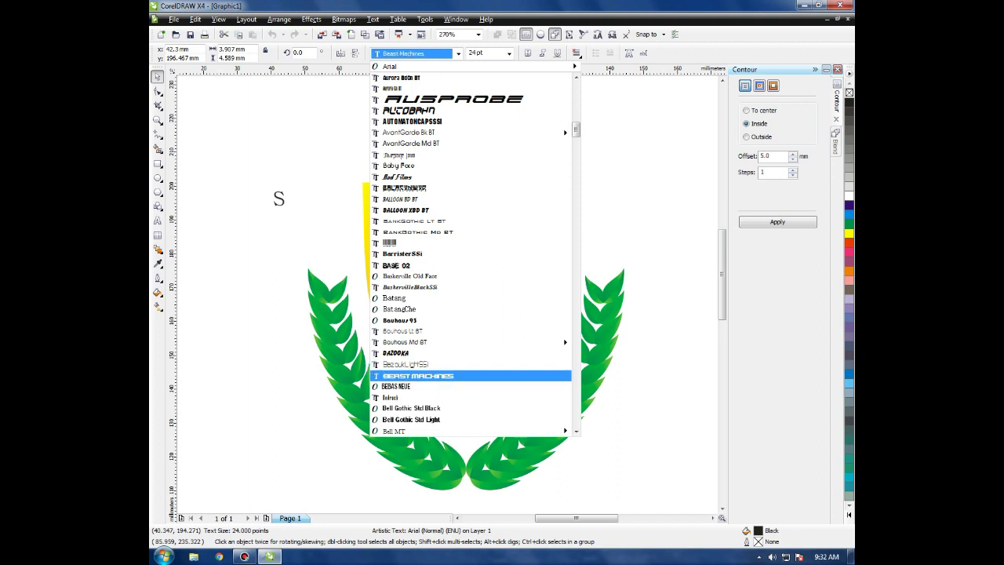
{"action": "left_click", "coordinate": [439, 376]}
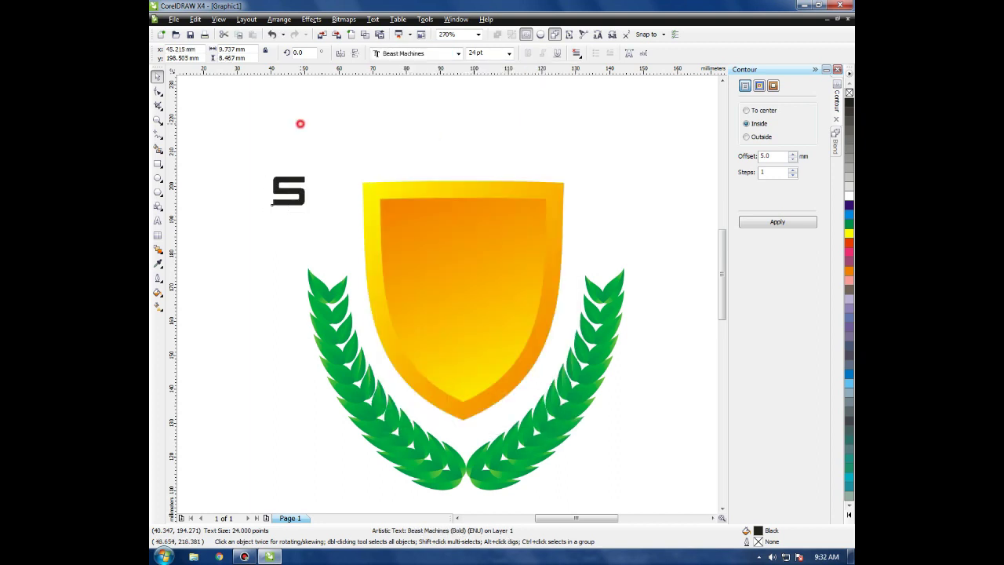
{"action": "left_click", "coordinate": [300, 125]}
Enlarge the letter S to about 83 pt, place it on the inner shield and centre it horizontally with the shield.
{"action": "left_click", "coordinate": [284, 188]}
{"action": "left_click_drag", "start_coordinate": [270, 206], "coordinate": [232, 240]}
{"action": "left_click_drag", "start_coordinate": [298, 192], "coordinate": [470, 272]}
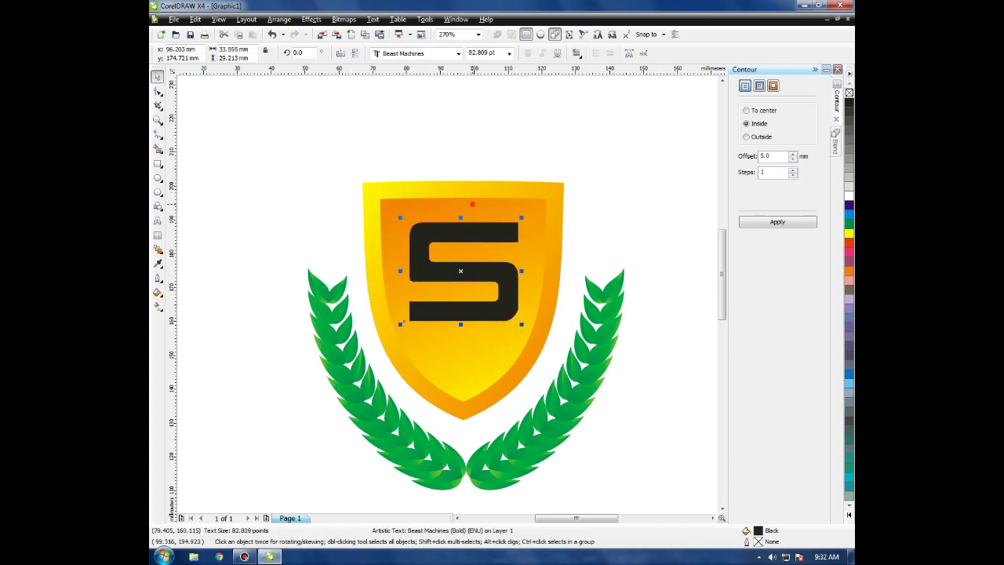
{"action": "left_click", "coordinate": [472, 204], "text": "shift"}
{"action": "key", "text": "c"}
{"action": "left_click", "coordinate": [468, 137]}
Add a one-step outside contour with a 1.5 mm offset to the letter S.
{"action": "left_click", "coordinate": [462, 234]}
{"action": "key", "text": "F2"}
{"action": "left_click_drag", "start_coordinate": [379, 170], "coordinate": [619, 382]}
{"action": "double_click", "coordinate": [775, 155]}
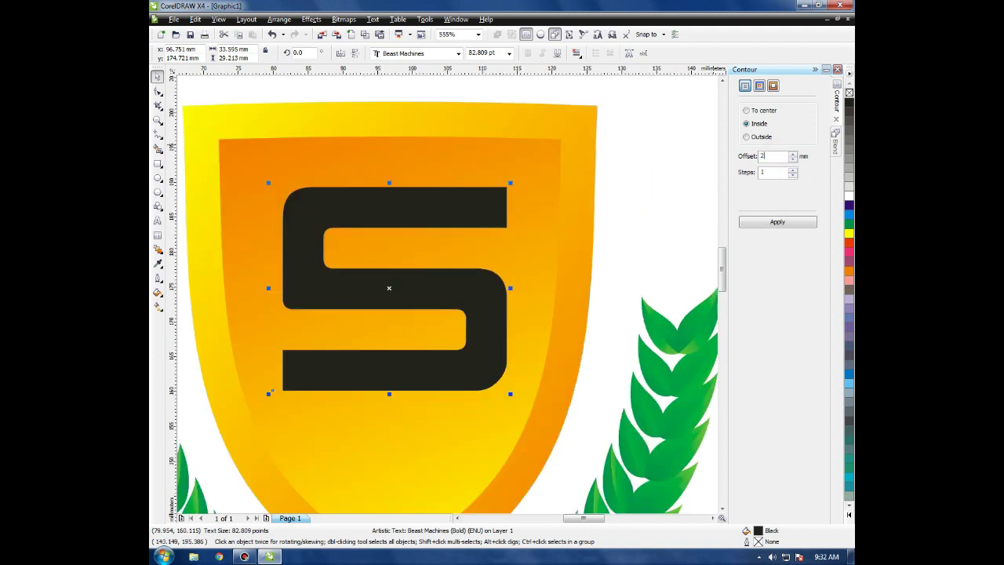
{"action": "left_click", "coordinate": [747, 137]}
{"action": "left_click", "coordinate": [777, 222]}
{"action": "double_click", "coordinate": [773, 155]}
{"action": "type", "text": "1.5"}
{"action": "left_click", "coordinate": [758, 224]}
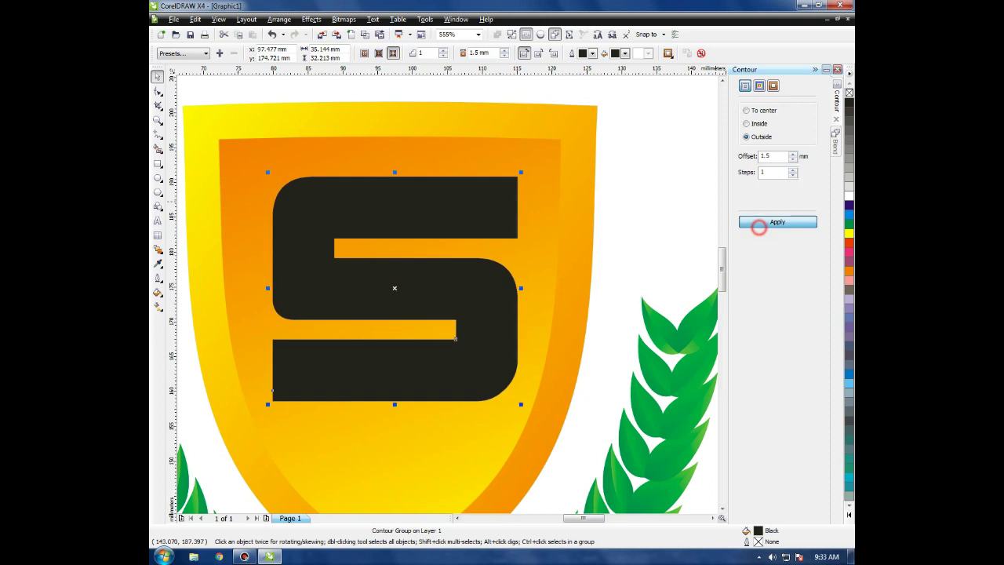
{"action": "left_click", "coordinate": [627, 159]}
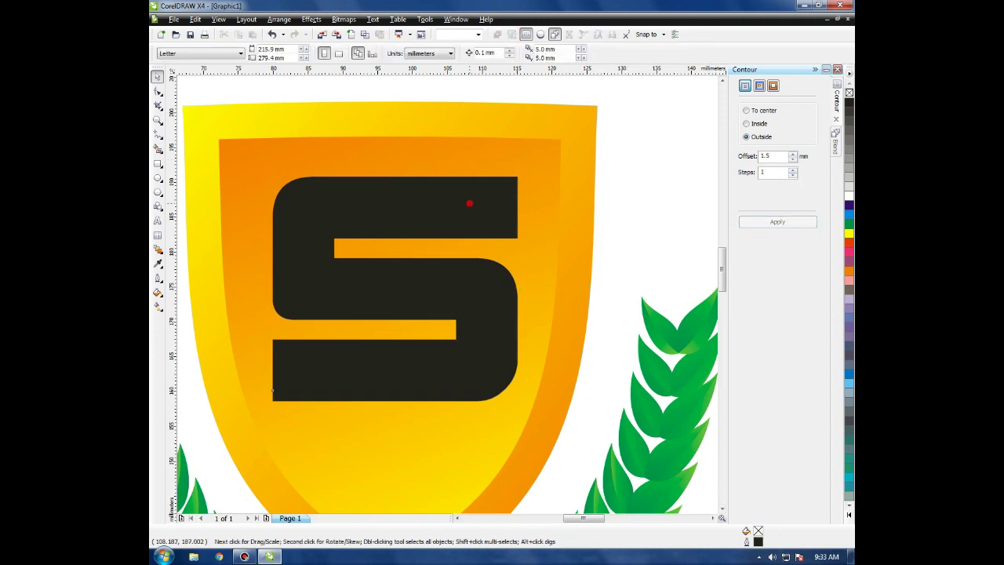
Fill the letter S with a two-colour linear fountain fill from black at its top to light grey at its bottom.
{"action": "left_click", "coordinate": [468, 202]}
{"action": "left_click", "coordinate": [156, 291]}
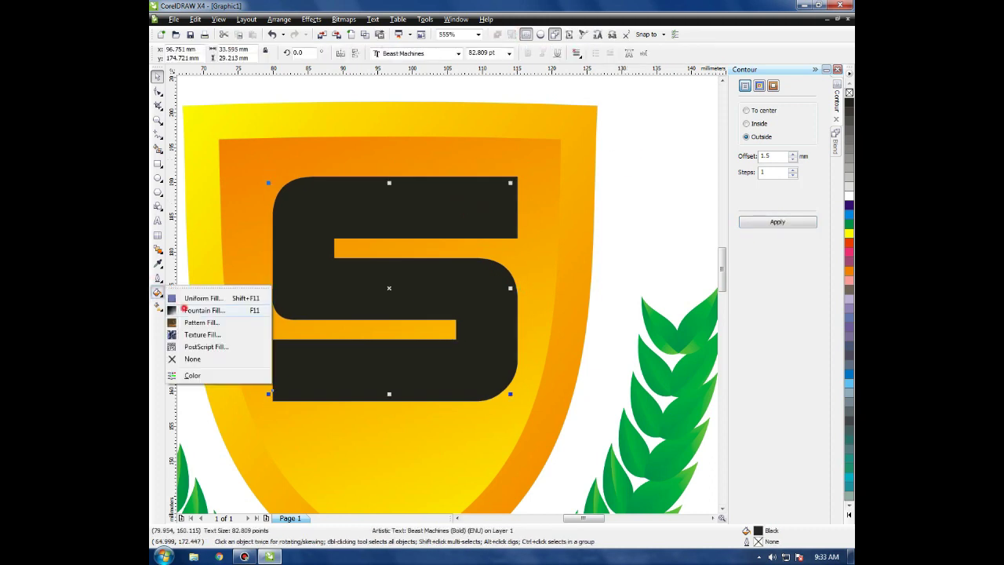
{"action": "left_click", "coordinate": [202, 310]}
{"action": "left_click", "coordinate": [437, 283]}
{"action": "left_click", "coordinate": [441, 282]}
{"action": "left_click", "coordinate": [440, 281]}
{"action": "left_click", "coordinate": [439, 281]}
{"action": "left_click", "coordinate": [440, 300]}
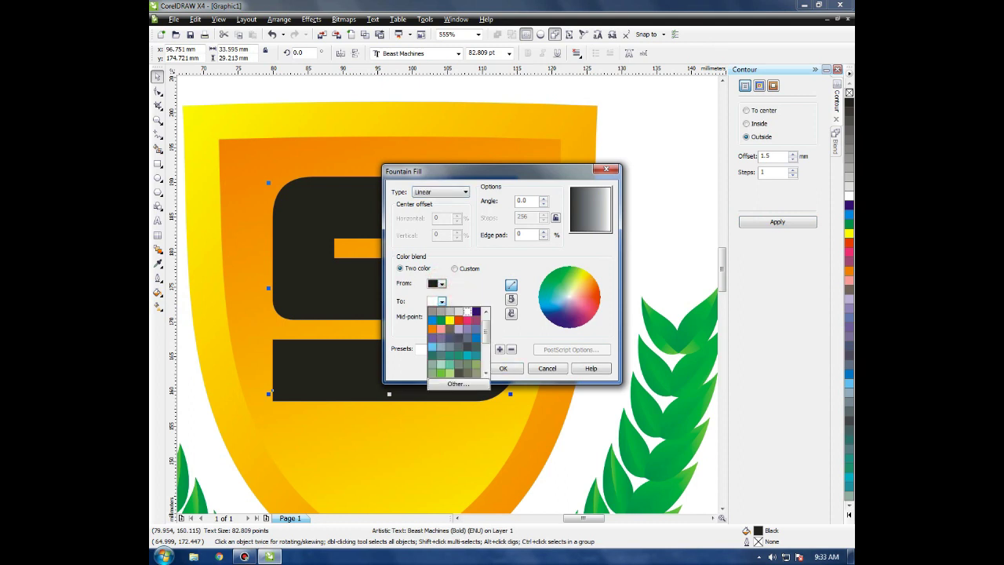
{"action": "left_click", "coordinate": [456, 311]}
{"action": "left_click_drag", "start_coordinate": [587, 206], "coordinate": [581, 228]}
{"action": "left_click", "coordinate": [499, 368]}
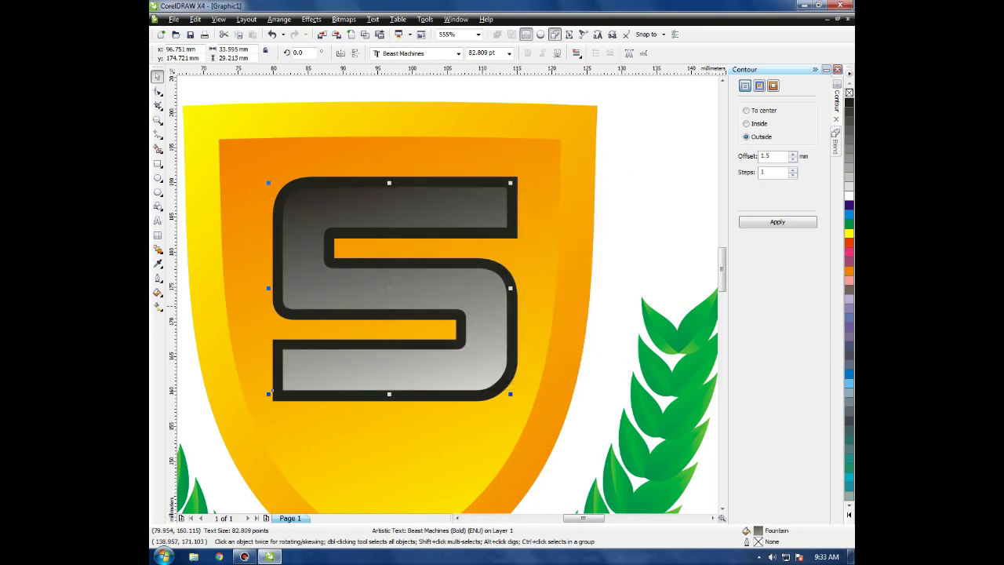
Fill the contour around the letter S with a linear grey-to-white fountain fill at a 125.1° angle.
{"action": "left_click", "coordinate": [529, 99]}
{"action": "left_click", "coordinate": [442, 182]}
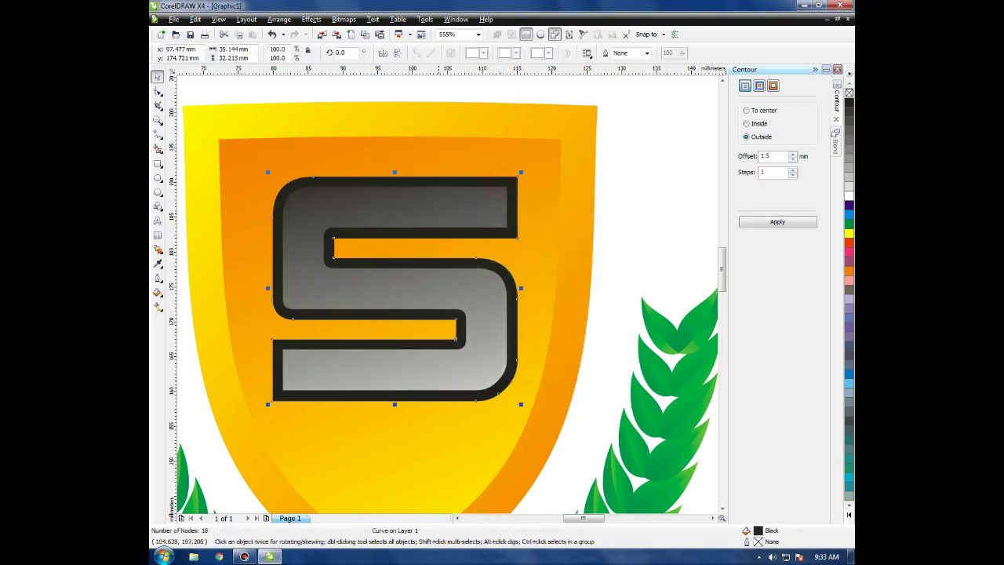
{"action": "left_click", "coordinate": [157, 291]}
{"action": "left_click", "coordinate": [196, 305]}
{"action": "left_click", "coordinate": [442, 284]}
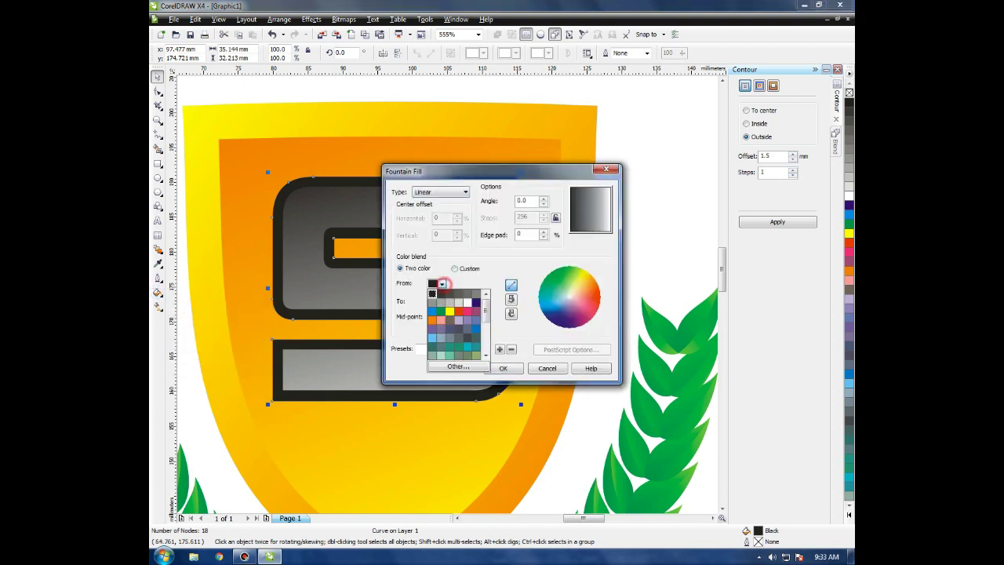
{"action": "left_click", "coordinate": [442, 302]}
{"action": "left_click_drag", "start_coordinate": [579, 221], "coordinate": [580, 196]}
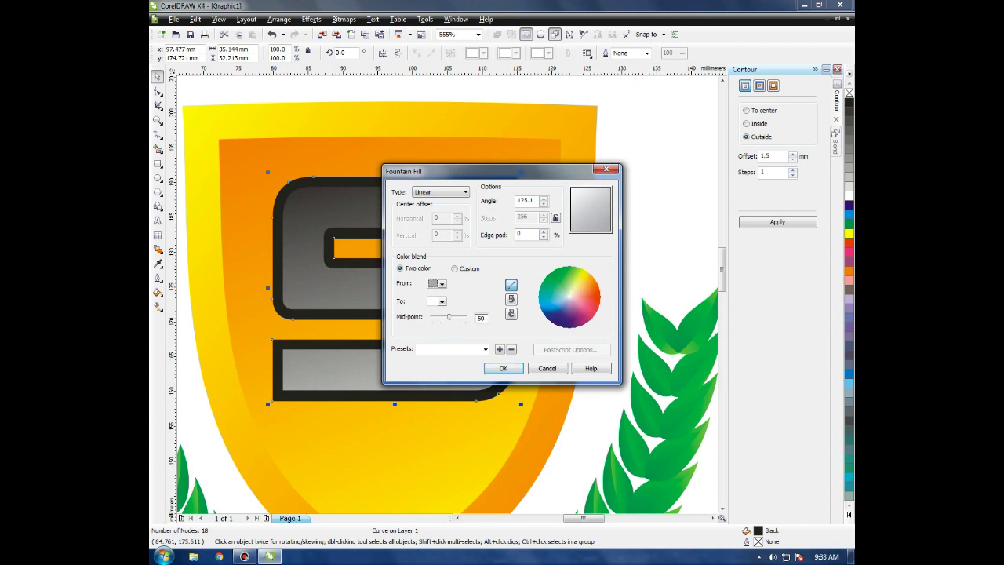
{"action": "left_click", "coordinate": [502, 368]}
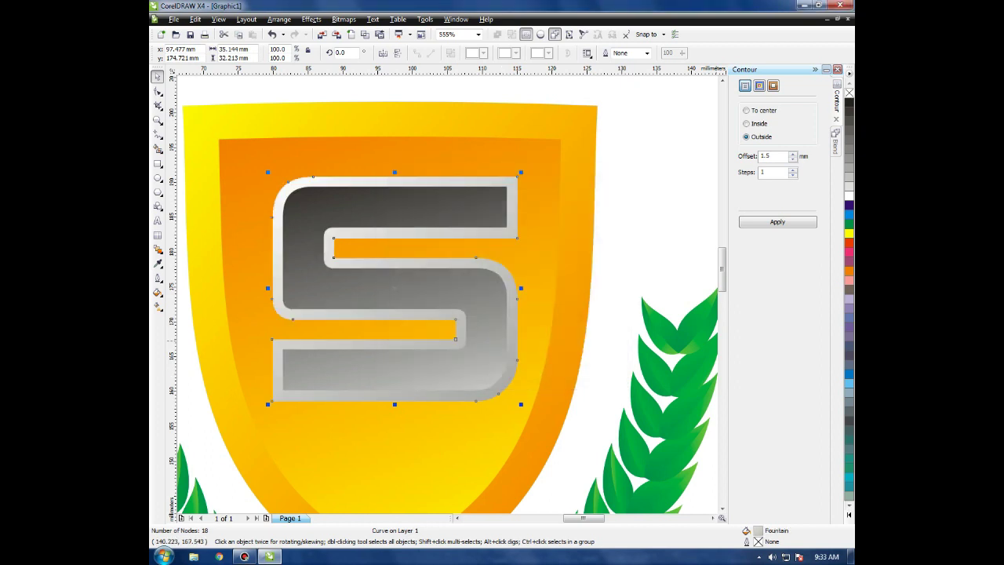
Examine the whole emblem with the shield, letter S and laurel wreath.
{"action": "left_click", "coordinate": [491, 98]}
{"action": "key", "text": "F3"}
{"action": "key", "text": "F3"}
{"action": "key", "text": "F2"}
{"action": "left_click_drag", "start_coordinate": [306, 223], "coordinate": [196, 106]}
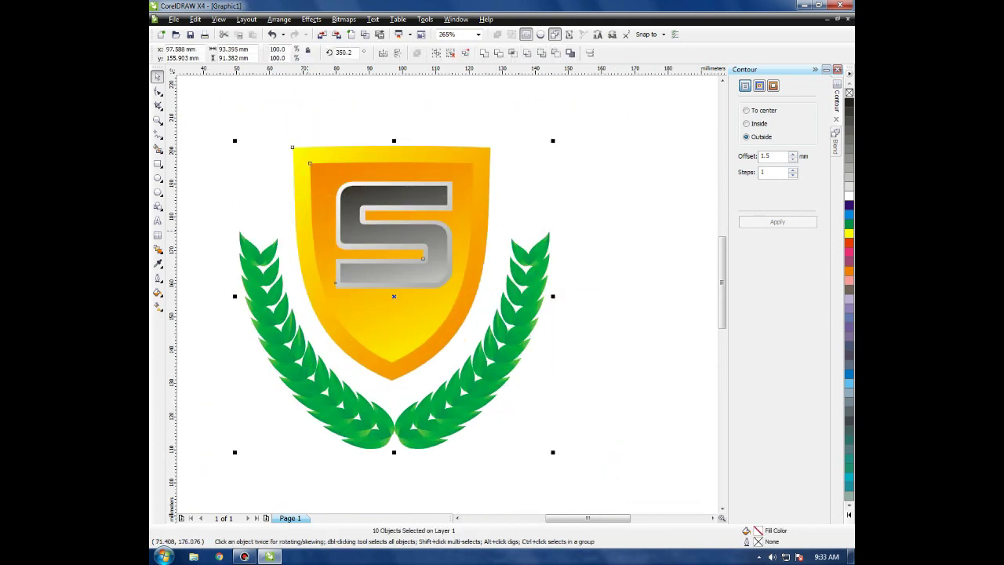
{"action": "key", "text": "F3"}
{"action": "scroll", "coordinate": [541, 376], "scroll_direction": "up", "scroll_amount": 2}
{"action": "left_click", "coordinate": [612, 457]}
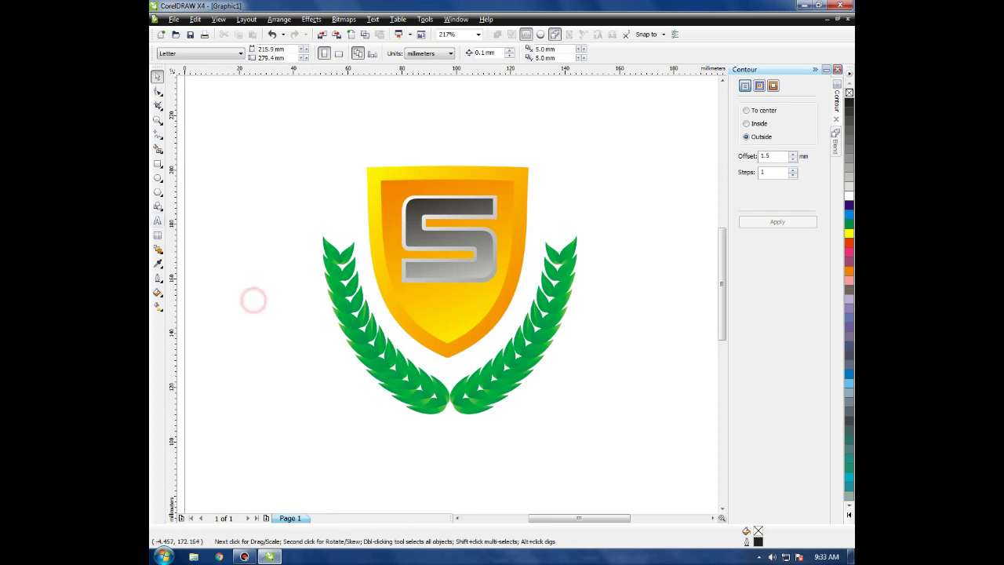
{"action": "left_click", "coordinate": [158, 178]}
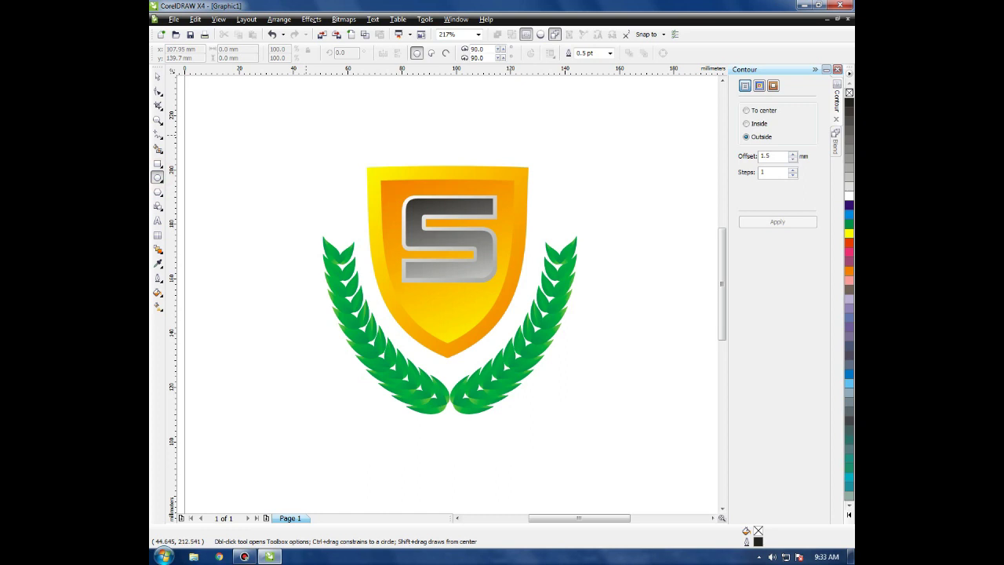
{"action": "left_click", "coordinate": [157, 76]}
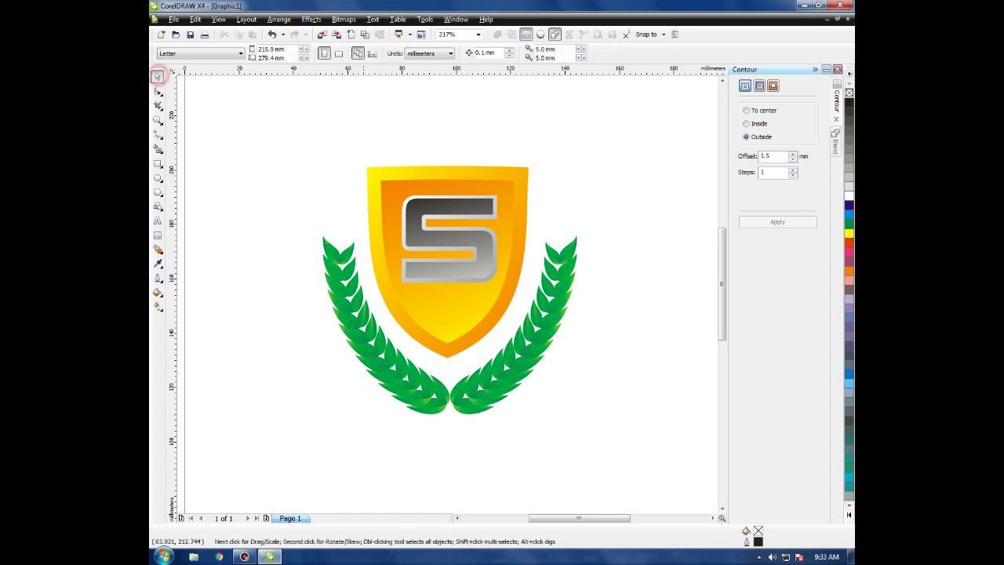
Duplicate the outer gold shield about its centre at about 199 % of its size.
{"action": "left_click", "coordinate": [388, 169]}
{"action": "left_click_drag", "start_coordinate": [532, 161], "coordinate": [639, 117]}
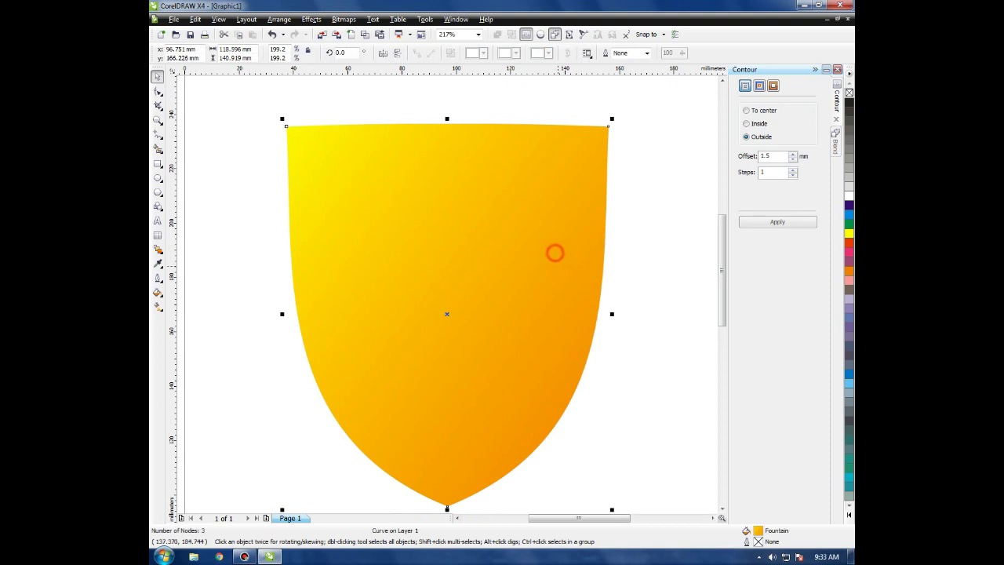
Try to order the enlarged shield behind the other emblem objects.
{"action": "right_click", "coordinate": [543, 259]}
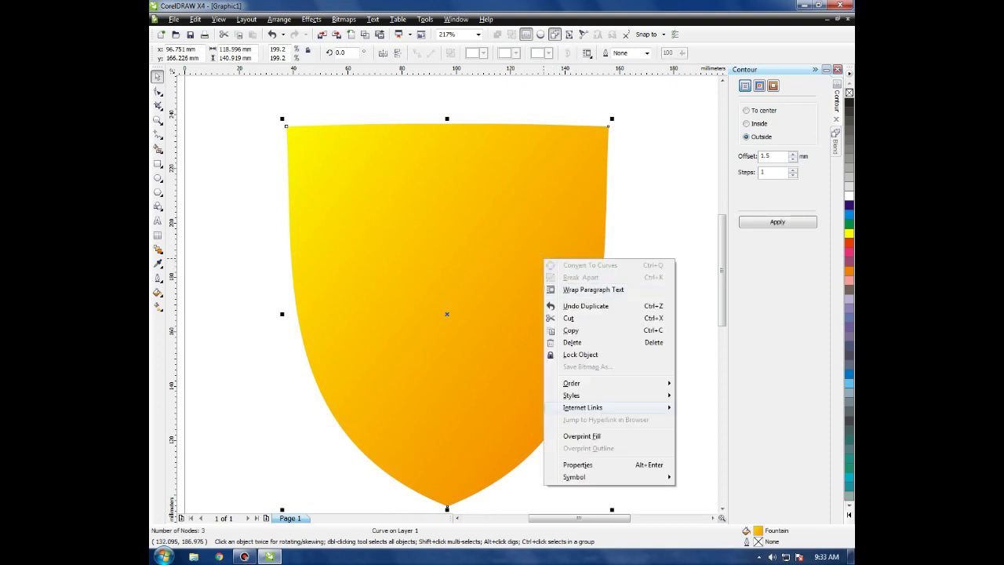
{"action": "mouse_move", "coordinate": [580, 383]}
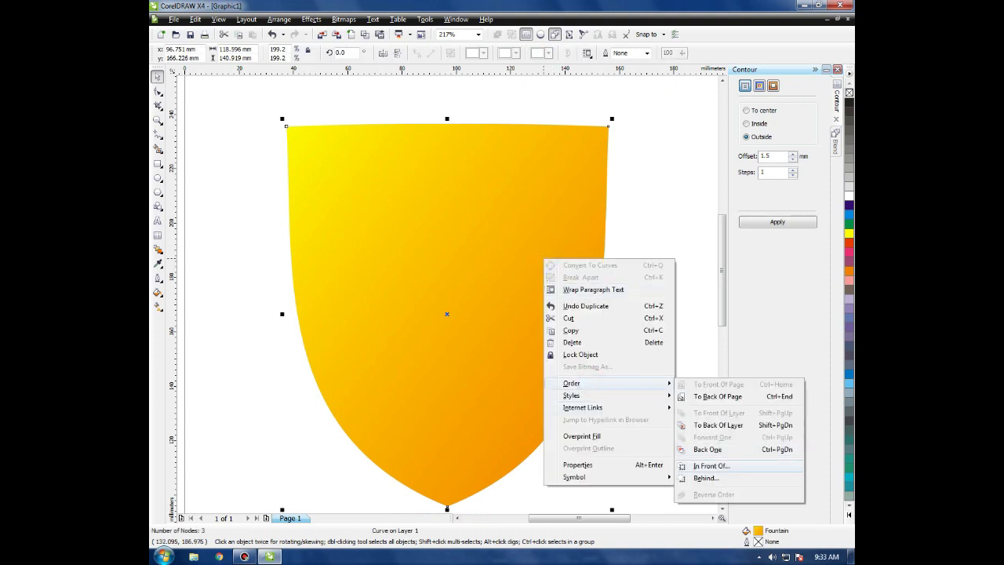
{"action": "left_click", "coordinate": [710, 478]}
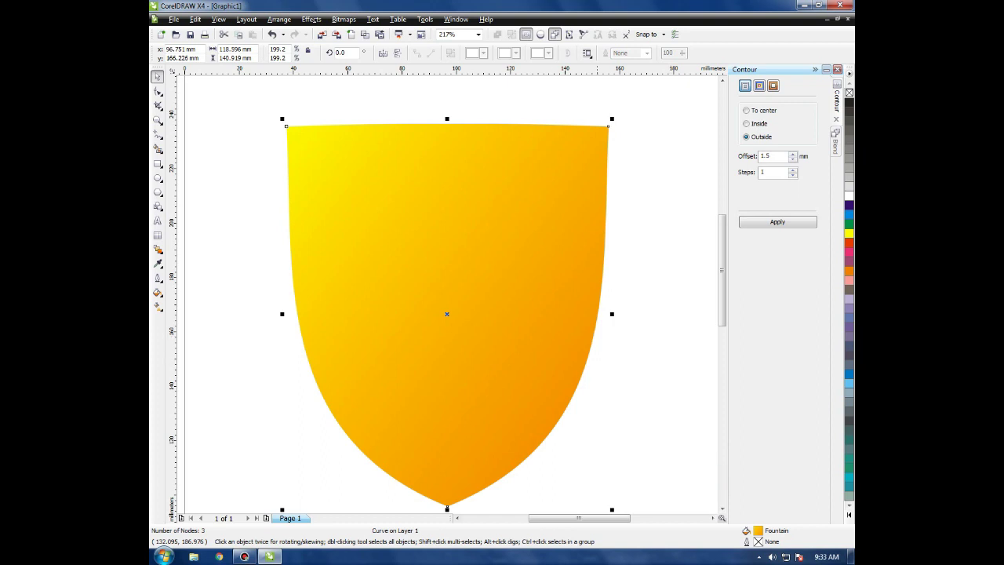
{"action": "left_click", "coordinate": [632, 379]}
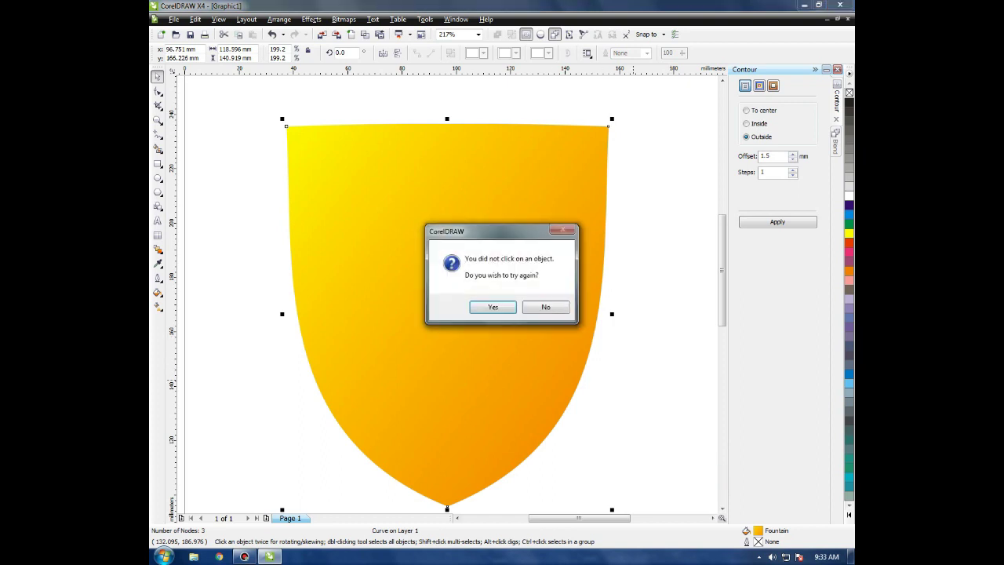
{"action": "left_click", "coordinate": [512, 302]}
Shift the enlarged shield aside, then group the ten original emblem objects and bring the group to the front.
{"action": "left_click_drag", "start_coordinate": [512, 301], "coordinate": [355, 301]}
{"action": "left_click", "coordinate": [586, 405]}
{"action": "left_click_drag", "start_coordinate": [611, 488], "coordinate": [224, 153]}
{"action": "right_click", "coordinate": [477, 255]}
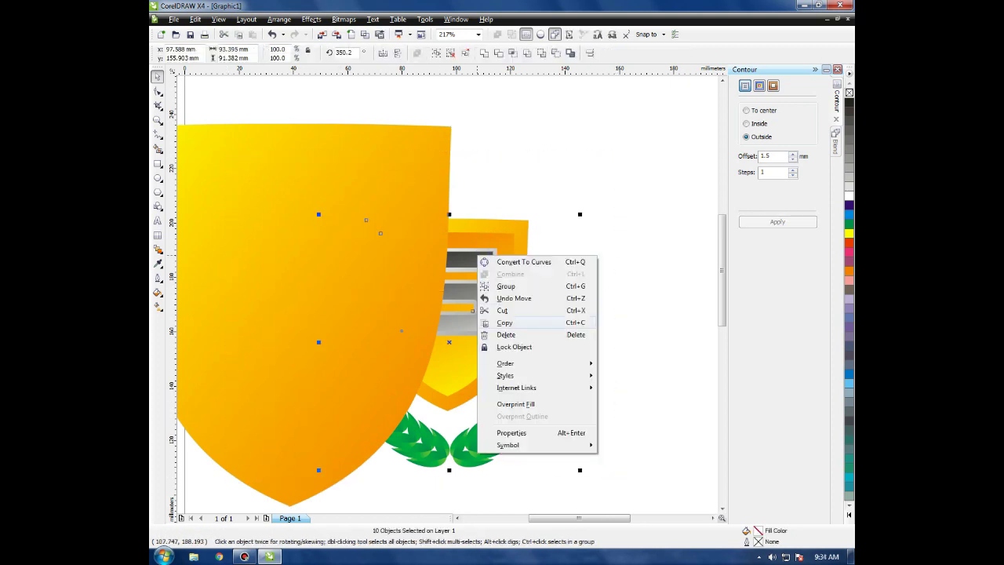
{"action": "left_click", "coordinate": [510, 283]}
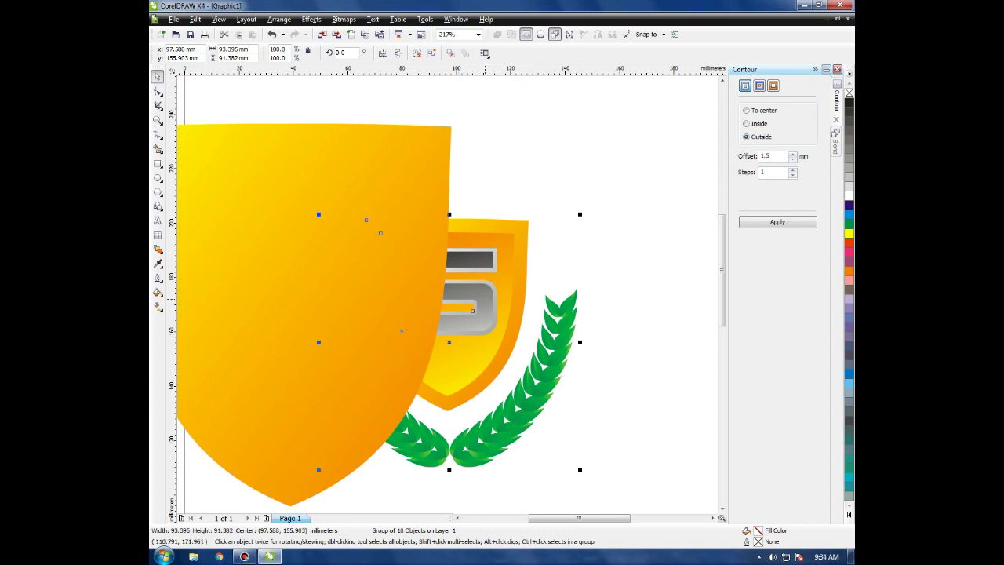
{"action": "key", "text": "shift+Page_Up"}
Centre the enlarged shield horizontally on the grouped emblem.
{"action": "left_click", "coordinate": [358, 173]}
{"action": "left_click", "coordinate": [493, 232], "text": "shift"}
{"action": "key", "text": "c"}
{"action": "left_click", "coordinate": [455, 161]}
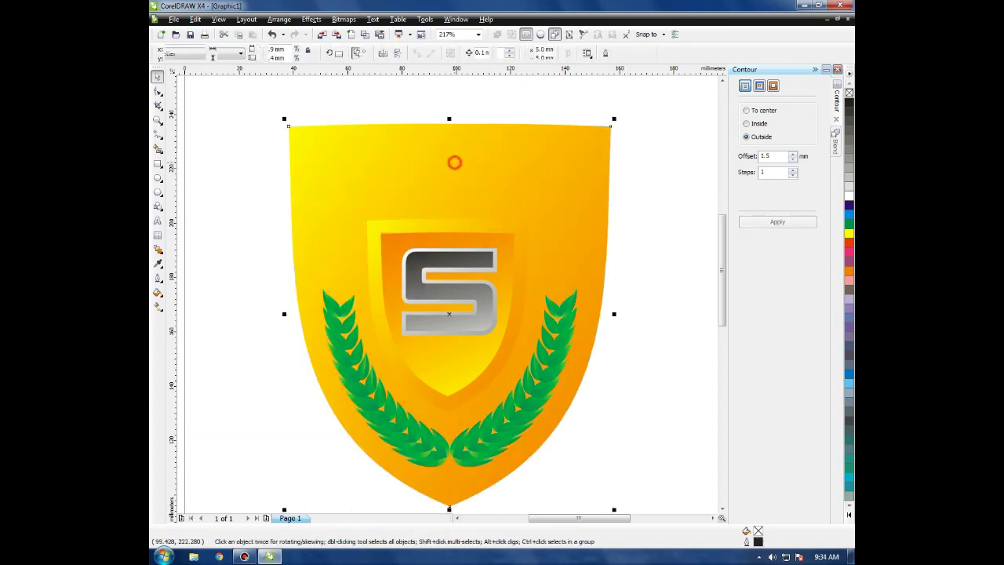
Draw a rectangle about 196 mm wide and 58 mm high across the top part of the enlarged shield.
{"action": "scroll", "coordinate": [454, 162], "scroll_direction": "down", "scroll_amount": 2}
{"action": "key", "text": "F2"}
{"action": "left_click_drag", "start_coordinate": [376, 251], "coordinate": [559, 426]}
{"action": "left_click", "coordinate": [158, 91]}
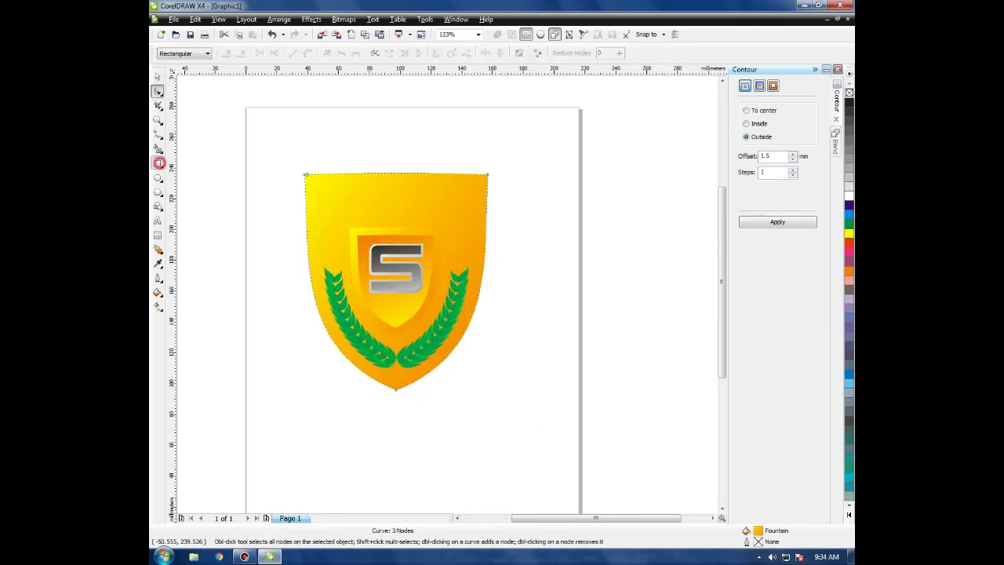
{"action": "left_click", "coordinate": [159, 162]}
{"action": "left_click_drag", "start_coordinate": [253, 120], "coordinate": [557, 209]}
{"action": "key", "text": "space"}
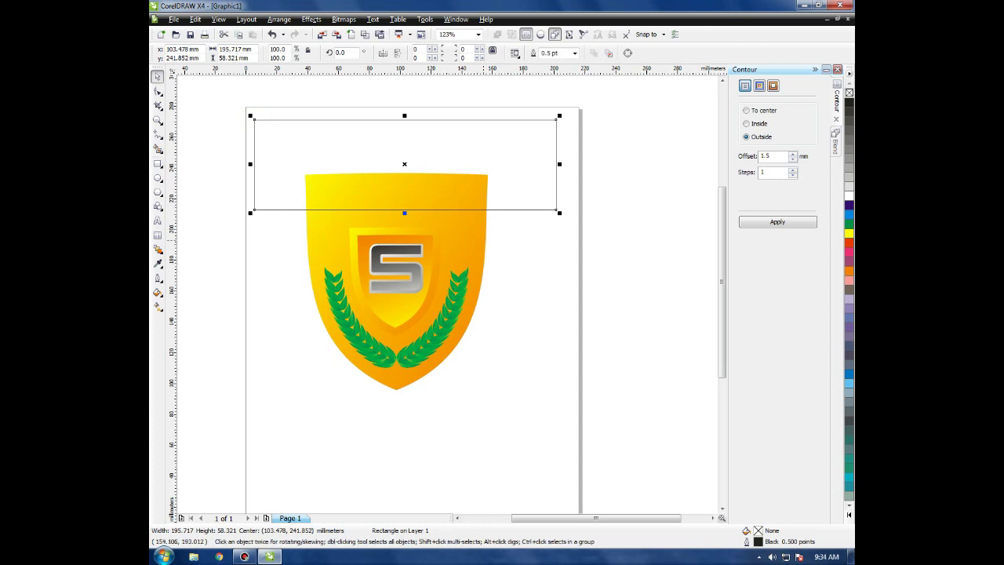
Trim the top of the enlarged shield with the rectangle and delete the rectangle.
{"action": "left_click", "coordinate": [475, 236], "text": "shift"}
{"action": "left_click", "coordinate": [495, 53]}
{"action": "left_click", "coordinate": [555, 256]}
{"action": "left_click", "coordinate": [508, 190]}
{"action": "key", "text": "Delete"}
Convert the enlarged shield's straight top edge to a curve and bow it upward by about 2.7 mm.
{"action": "left_click", "coordinate": [462, 233]}
{"action": "key", "text": "F2"}
{"action": "left_click_drag", "start_coordinate": [591, 403], "coordinate": [271, 158]}
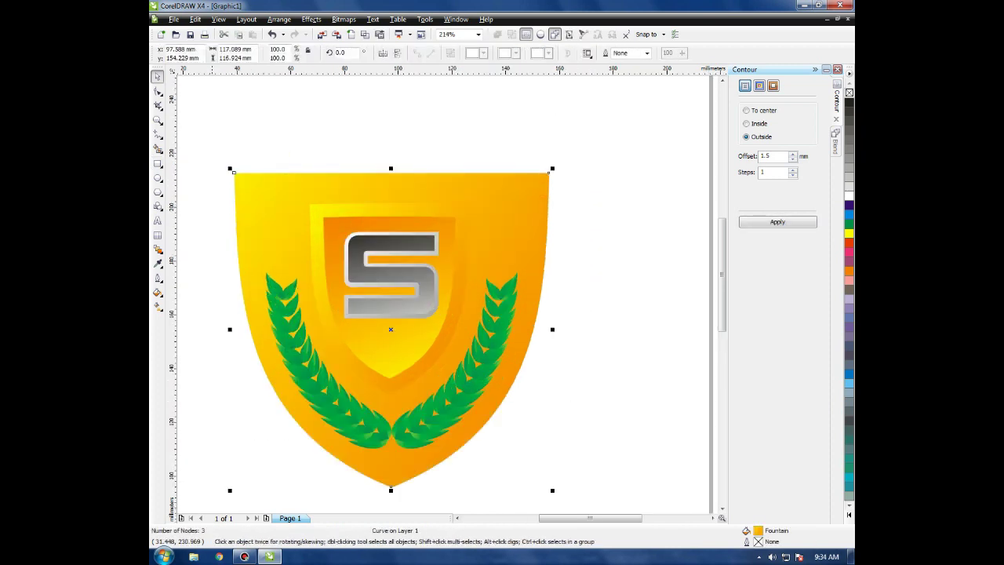
{"action": "key", "text": "F10"}
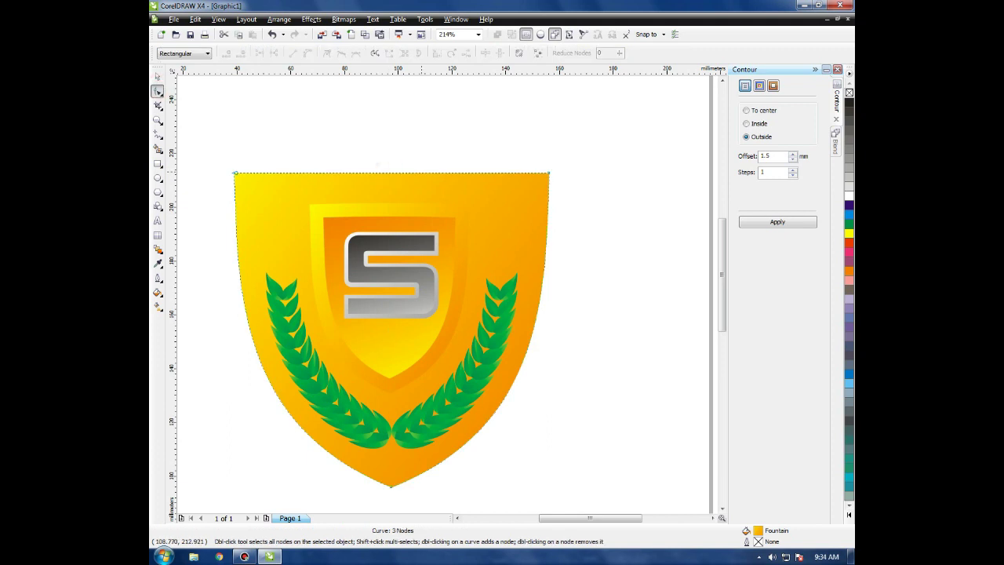
{"action": "left_click", "coordinate": [389, 172]}
{"action": "left_click", "coordinate": [307, 53]}
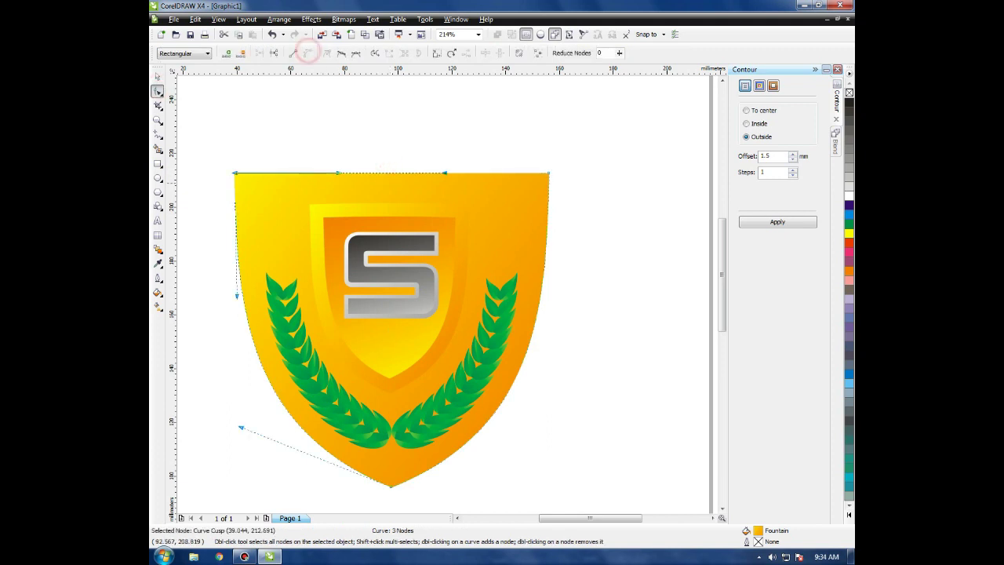
{"action": "left_click_drag", "start_coordinate": [388, 172], "coordinate": [387, 164]}
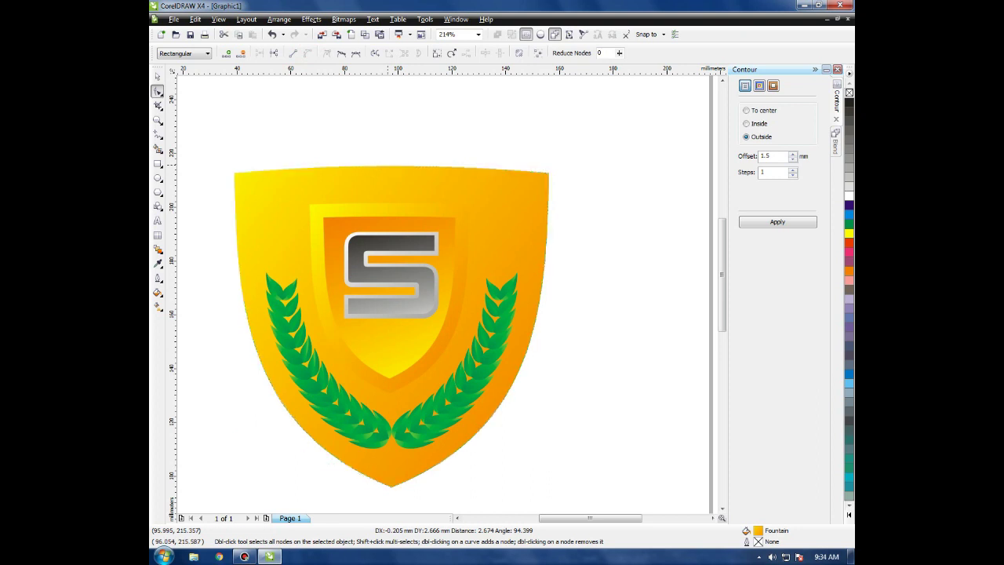
{"action": "key", "text": "space"}
Fill the enlarged shield with white and add a one-step outside contour with a 3.0 mm offset.
{"action": "key", "text": "F3"}
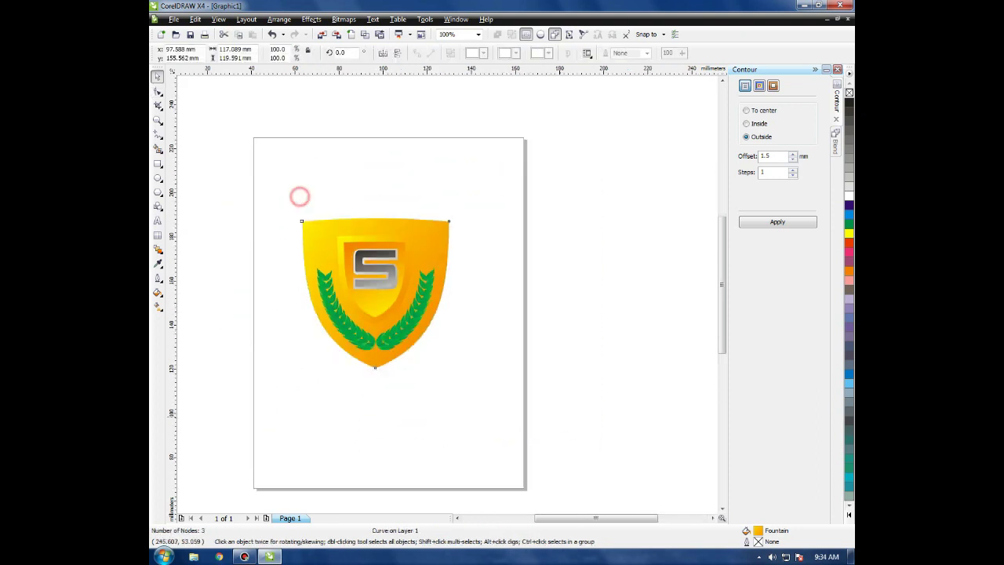
{"action": "key", "text": "shift+F2"}
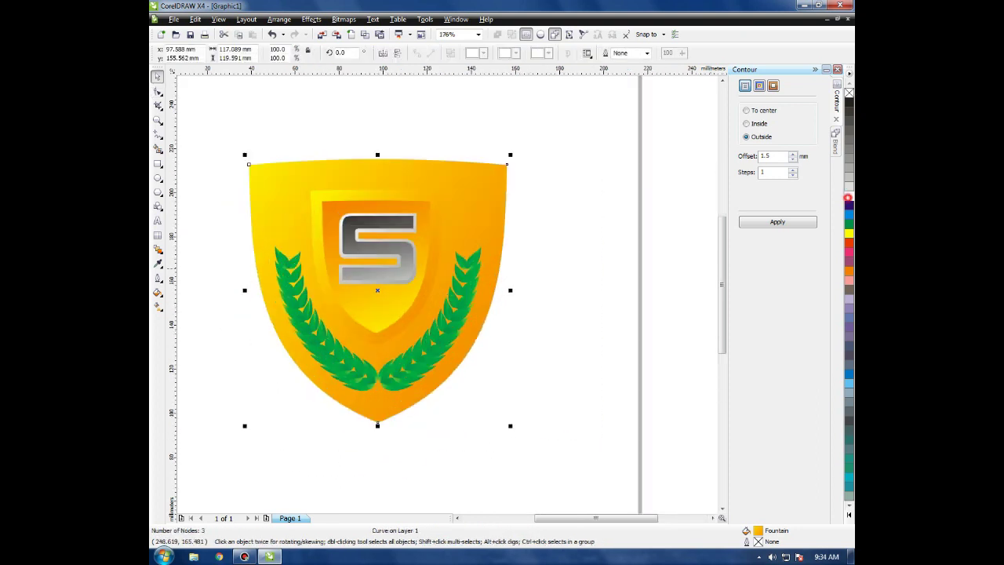
{"action": "left_click", "coordinate": [849, 196]}
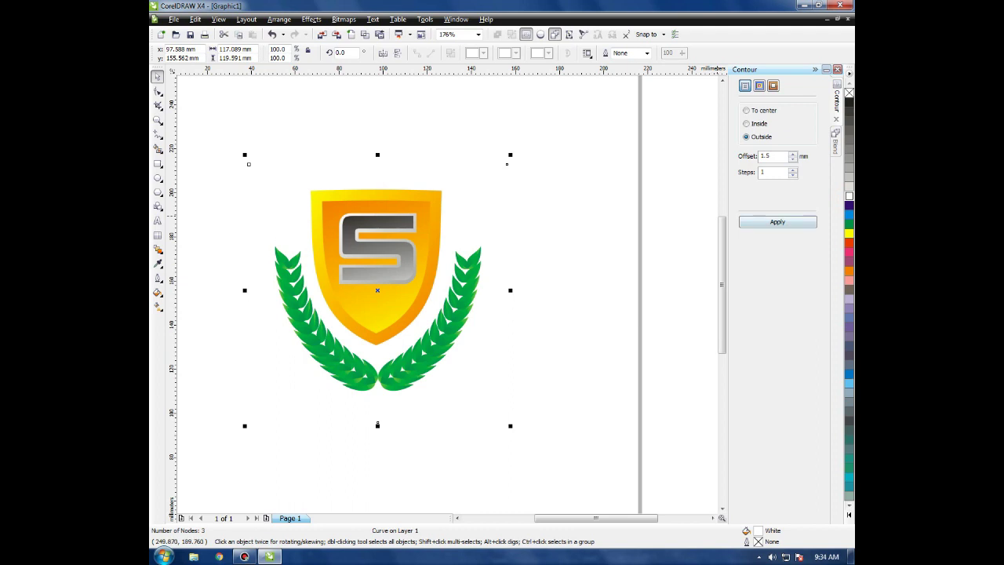
{"action": "left_click", "coordinate": [776, 222]}
{"action": "double_click", "coordinate": [782, 155]}
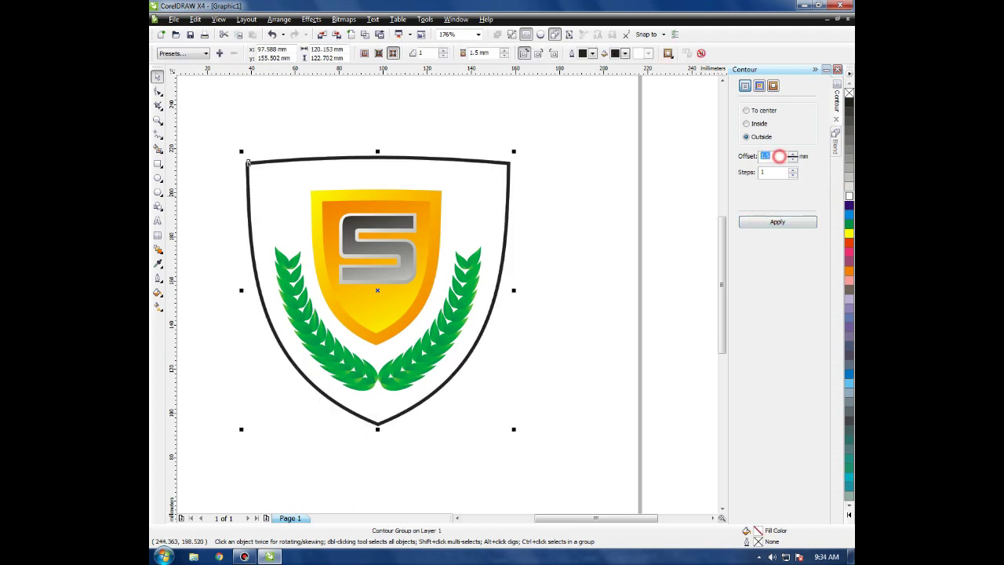
{"action": "type", "text": "1"}
{"action": "key", "text": "Return"}
Separate the black contour from the enlarged shield as its own curve.
{"action": "left_click", "coordinate": [518, 126]}
{"action": "left_click", "coordinate": [500, 153]}
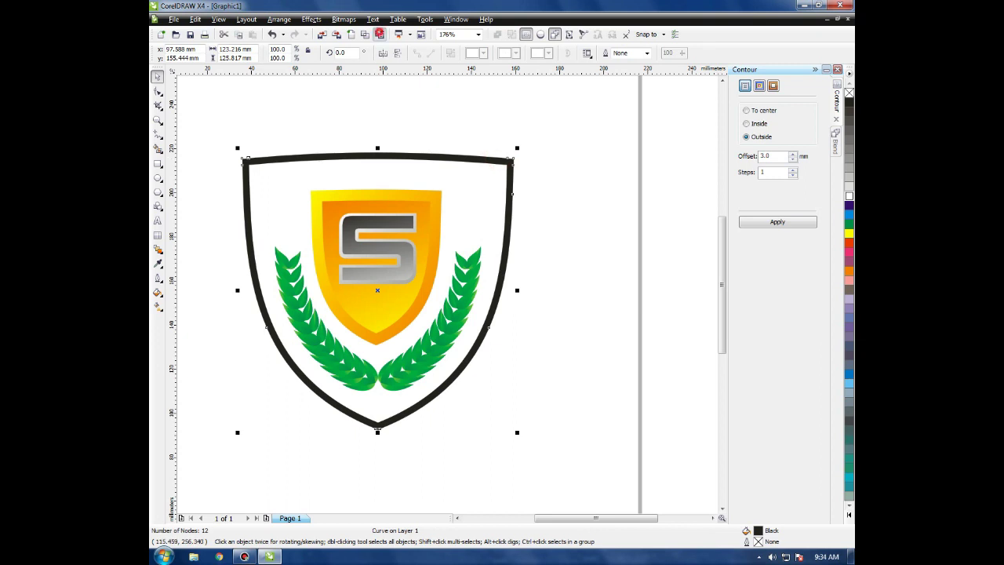
{"action": "key", "text": "ctrl+shift+a"}
{"action": "left_click", "coordinate": [568, 296]}
{"action": "left_click", "coordinate": [575, 248]}
Try orange and other fills on the enlarged shield inside the black border, settling on yellow.
{"action": "left_click", "coordinate": [440, 174]}
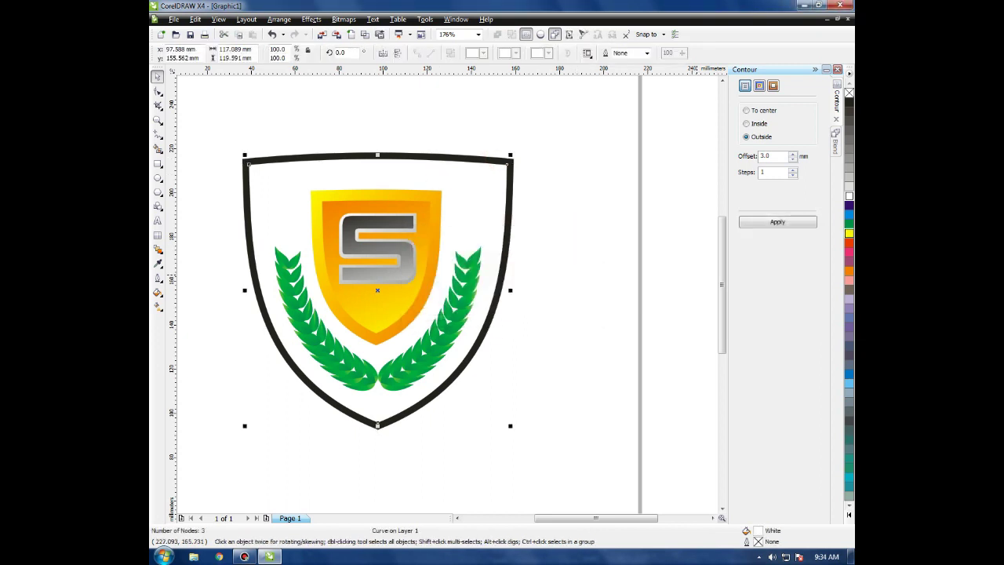
{"action": "left_click", "coordinate": [848, 233]}
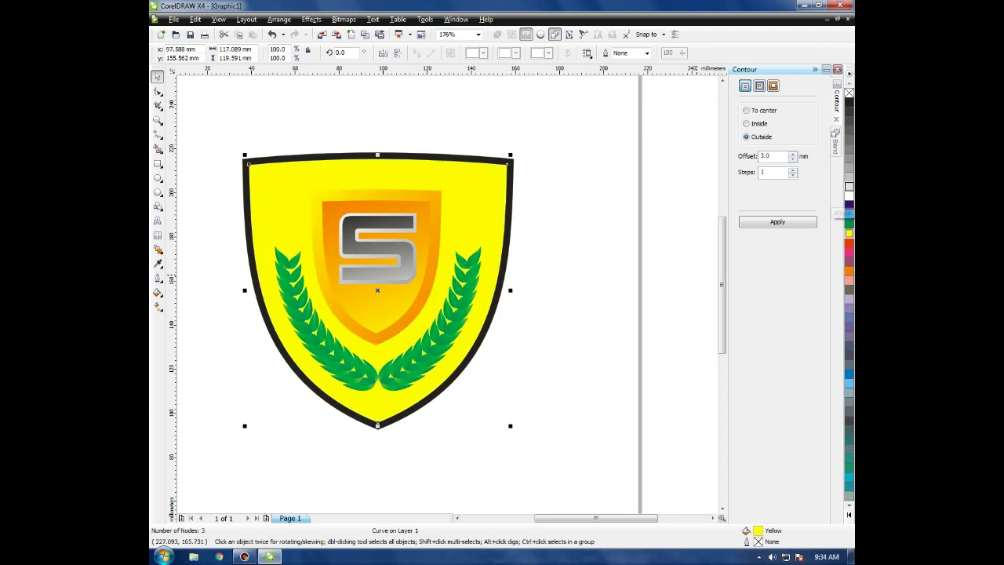
{"action": "left_click", "coordinate": [849, 270]}
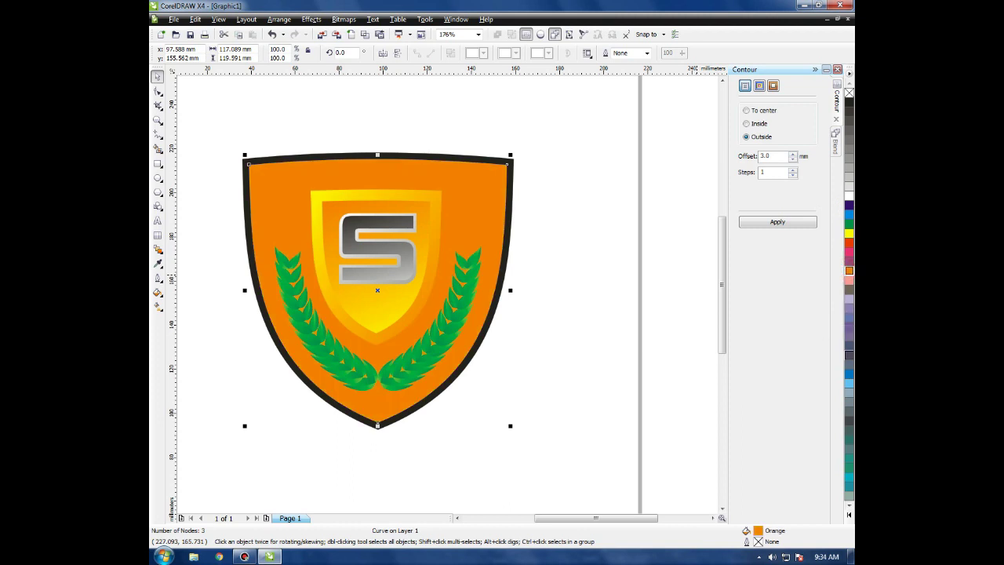
{"action": "left_click", "coordinate": [849, 477]}
{"action": "left_click", "coordinate": [849, 384]}
{"action": "left_click", "coordinate": [848, 233]}
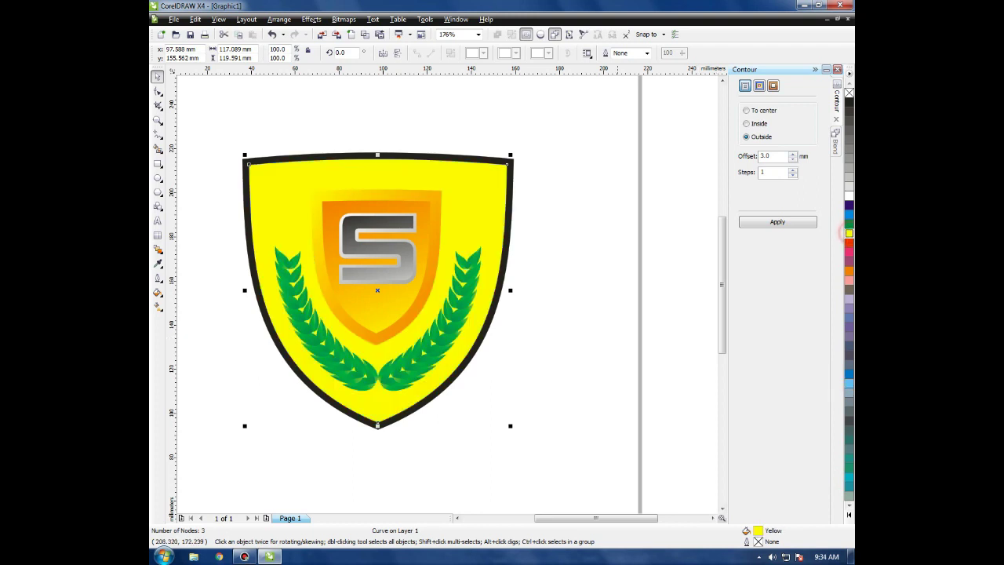
{"action": "left_click", "coordinate": [570, 273]}
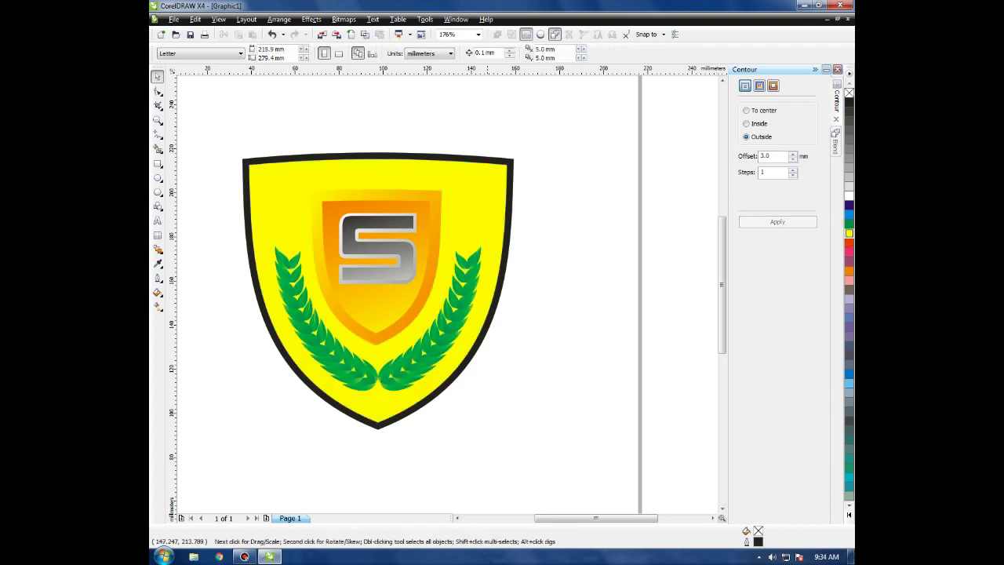
Recolor the black border around the enlarged yellow shield to red.
{"action": "left_click", "coordinate": [486, 156]}
{"action": "right_click", "coordinate": [848, 242]}
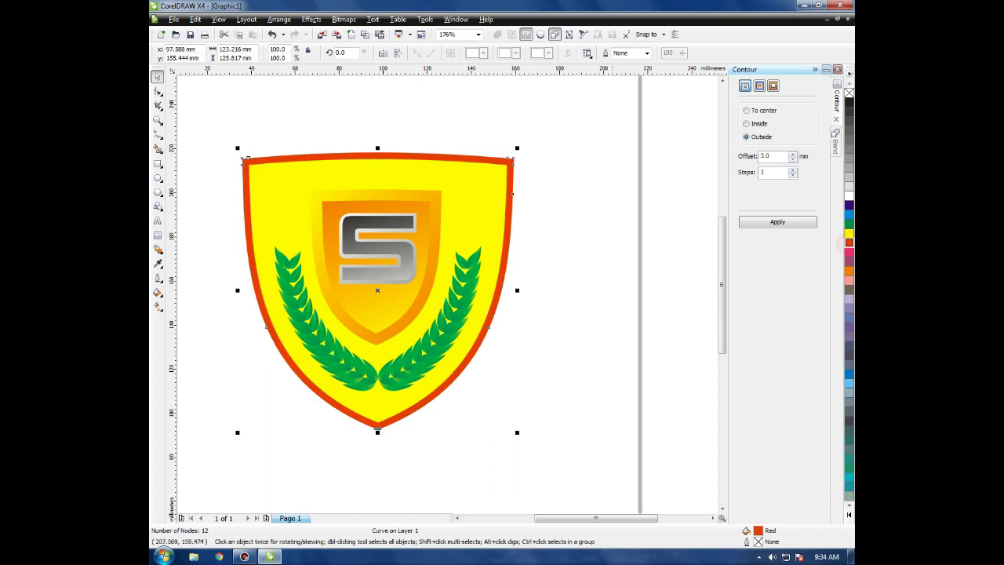
{"action": "left_click", "coordinate": [599, 284]}
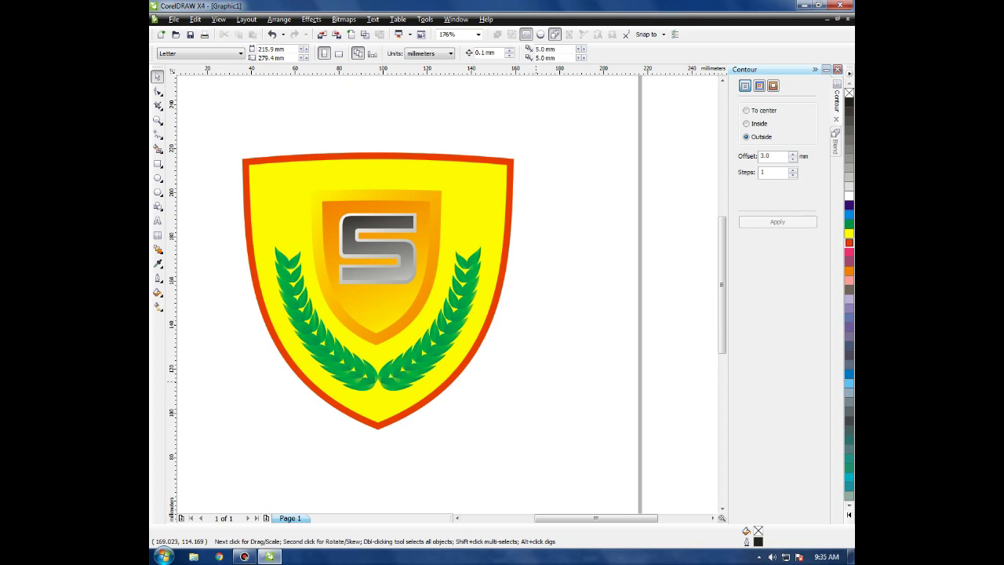
{"action": "left_click", "coordinate": [537, 381]}
Add a drop shadow to the red border using the Flat Bottom Right preset.
{"action": "left_click", "coordinate": [511, 162]}
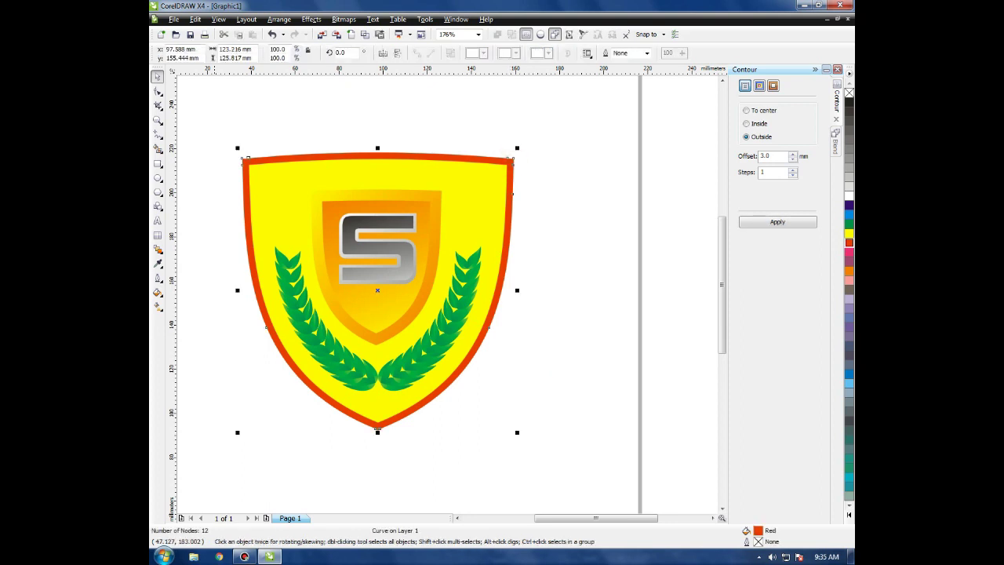
{"action": "left_click", "coordinate": [158, 248]}
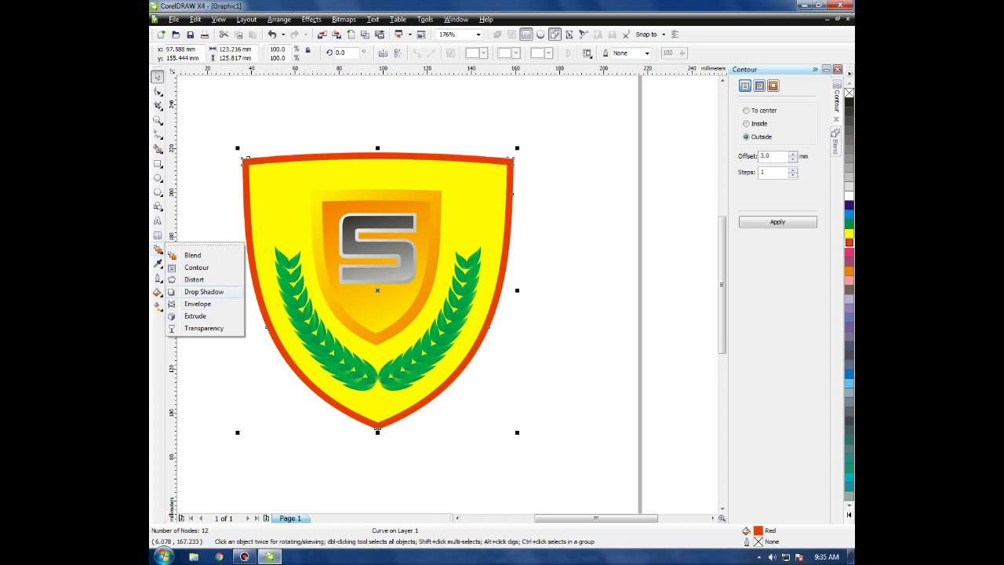
{"action": "left_click", "coordinate": [203, 291]}
{"action": "left_click", "coordinate": [183, 53]}
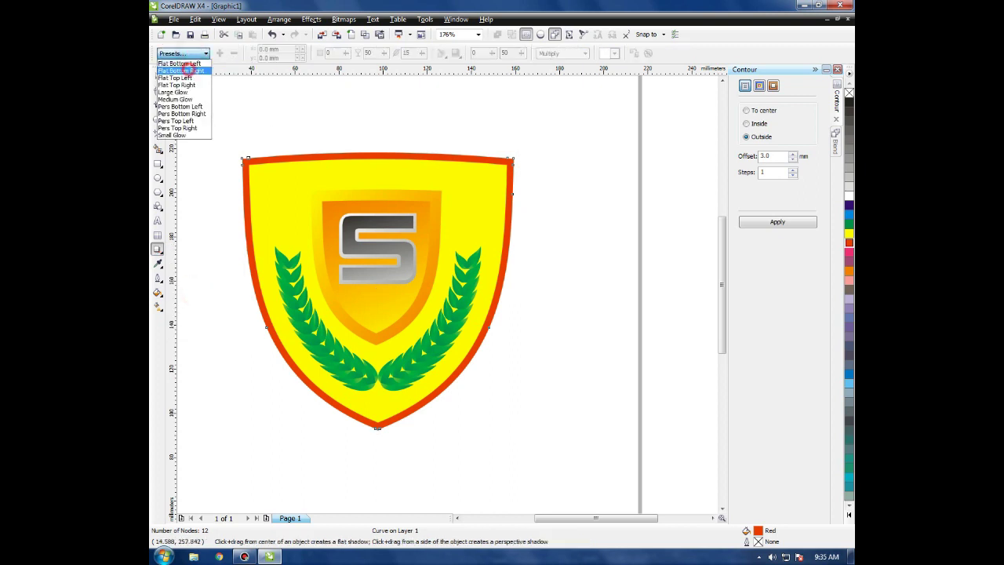
{"action": "left_click", "coordinate": [180, 70]}
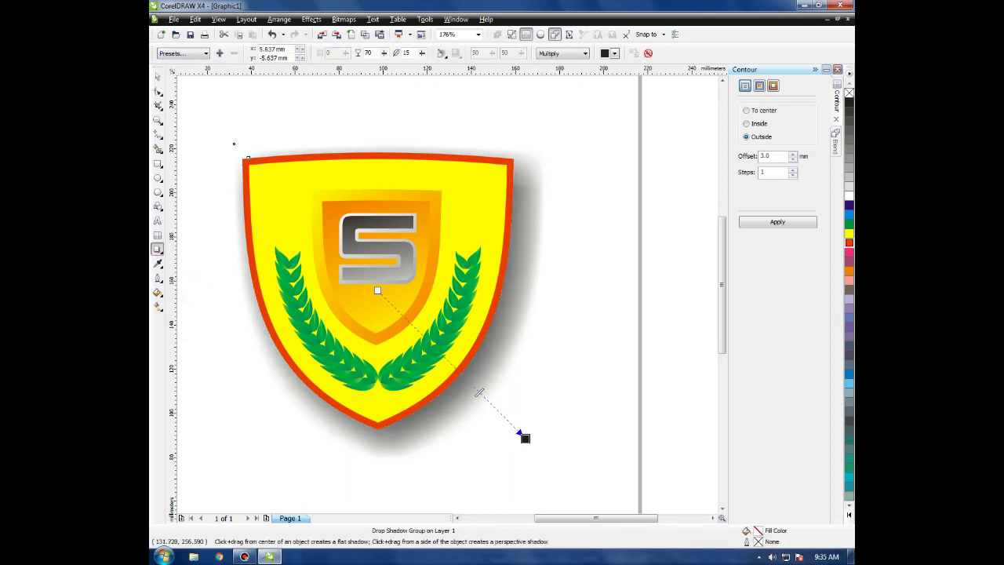
Set the drop shadow's feathering to 5 and reduce its offset to about 2.5 mm across and 2.6 mm downward.
{"action": "double_click", "coordinate": [409, 53]}
{"action": "type", "text": "5"}
{"action": "key", "text": "Return"}
{"action": "left_click_drag", "start_coordinate": [525, 438], "coordinate": [514, 435]}
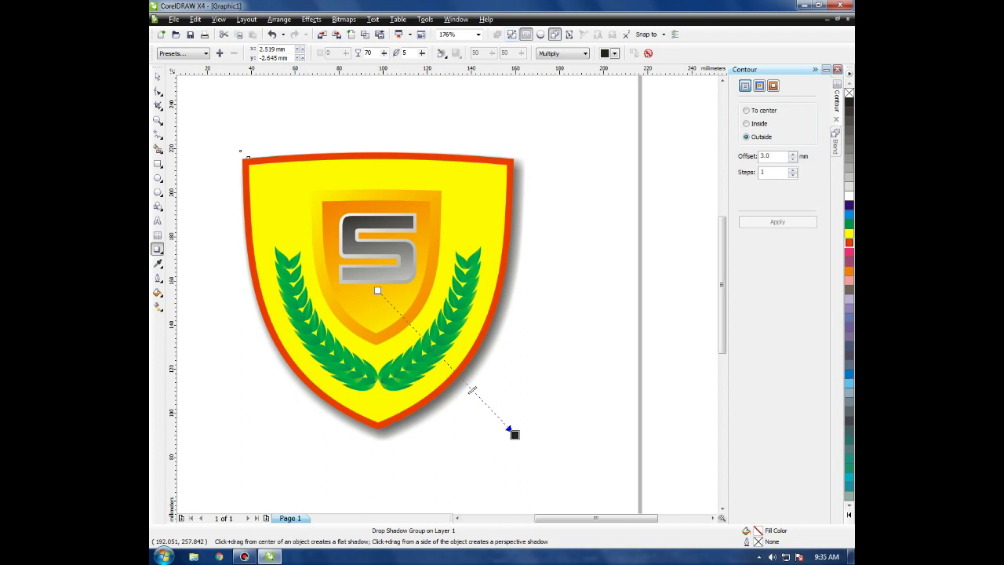
Break the drop shadow apart from the red border and clear the selection.
{"action": "key", "text": "ctrl+k"}
{"action": "left_click", "coordinate": [157, 76]}
{"action": "left_click", "coordinate": [599, 375]}
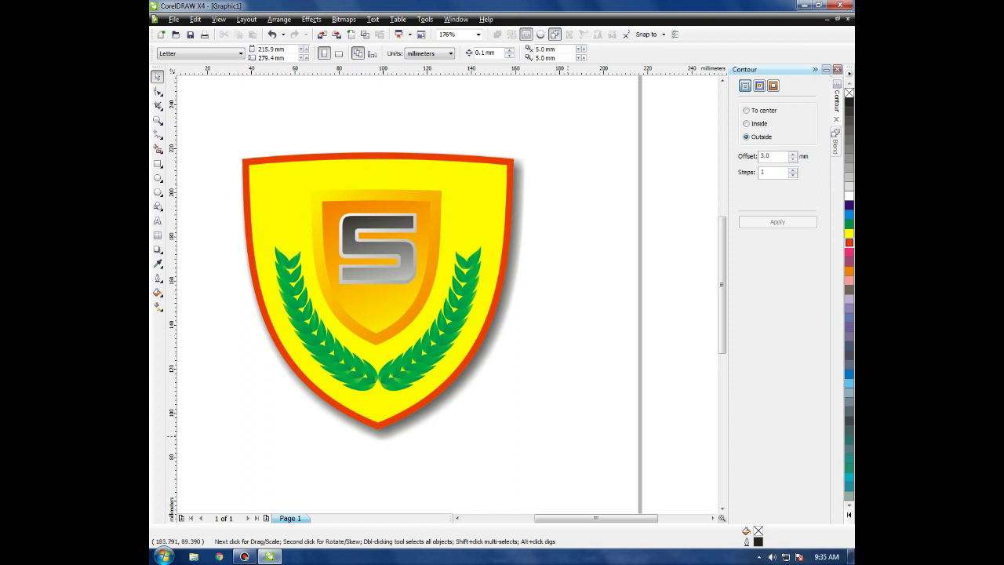
{"action": "scroll", "coordinate": [307, 100], "scroll_direction": "down", "scroll_amount": 3}
{"action": "left_click_drag", "start_coordinate": [477, 323], "coordinate": [231, 83]}
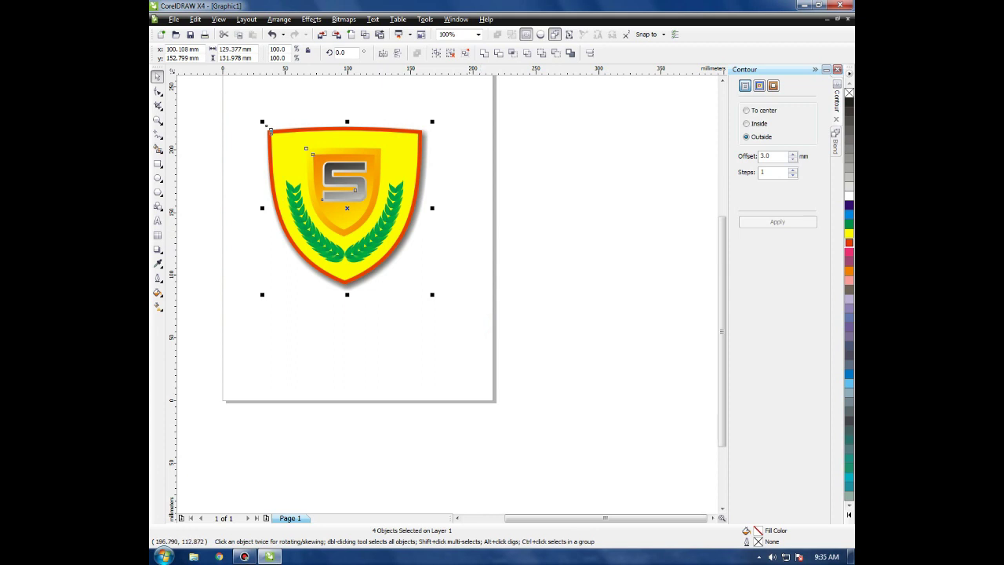
{"action": "left_click", "coordinate": [470, 262]}
{"action": "left_click", "coordinate": [459, 254]}
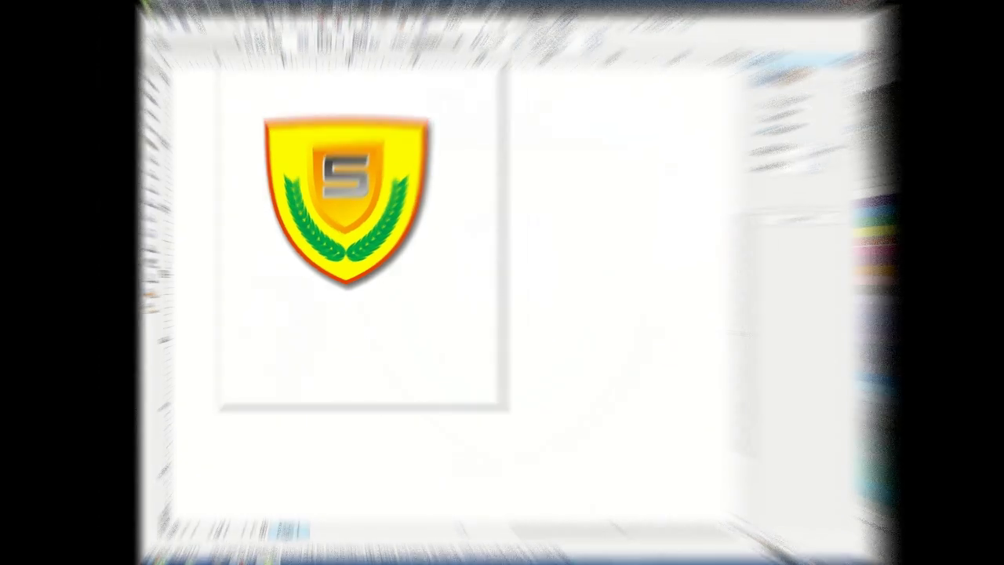